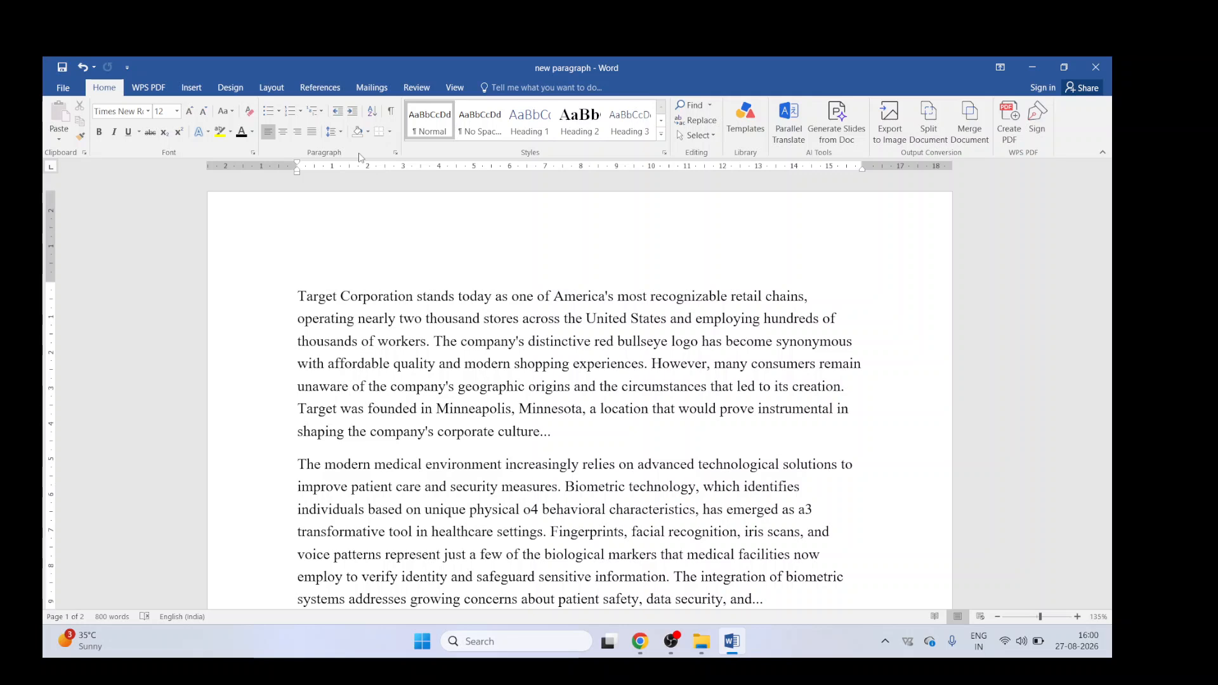
# Step: Bold the word "Target" at the start of the first paragraph
pyautogui.doubleClick(304, 296)
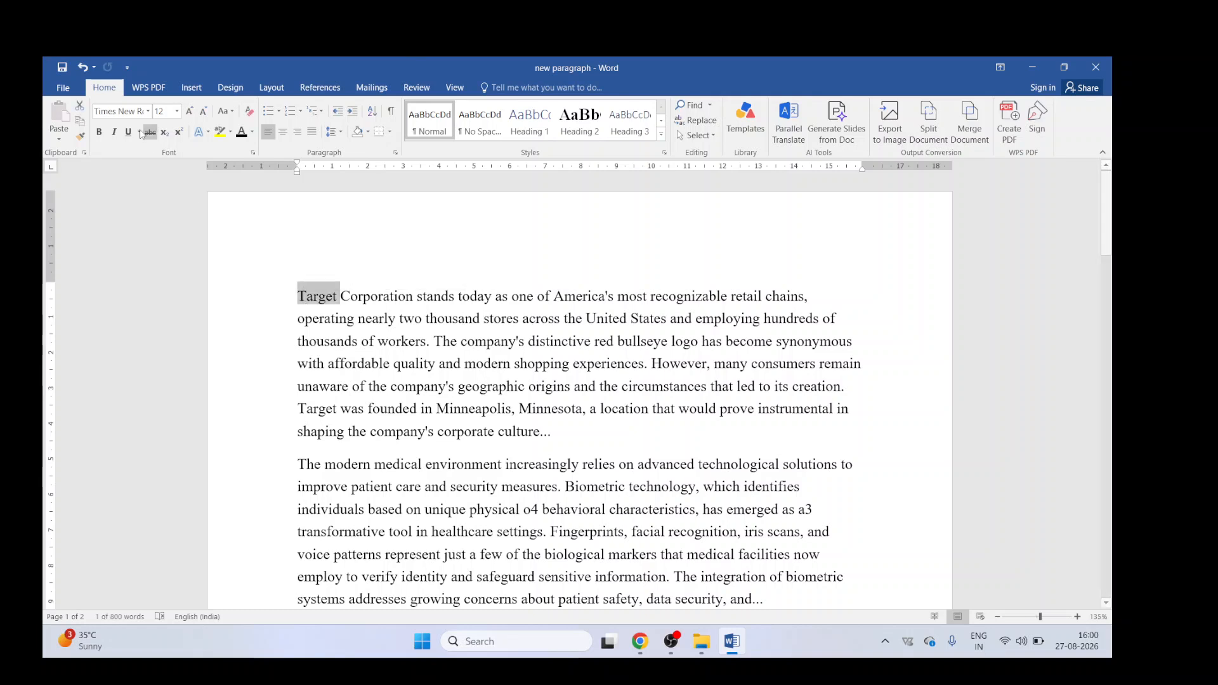
pyautogui.click(99, 132)
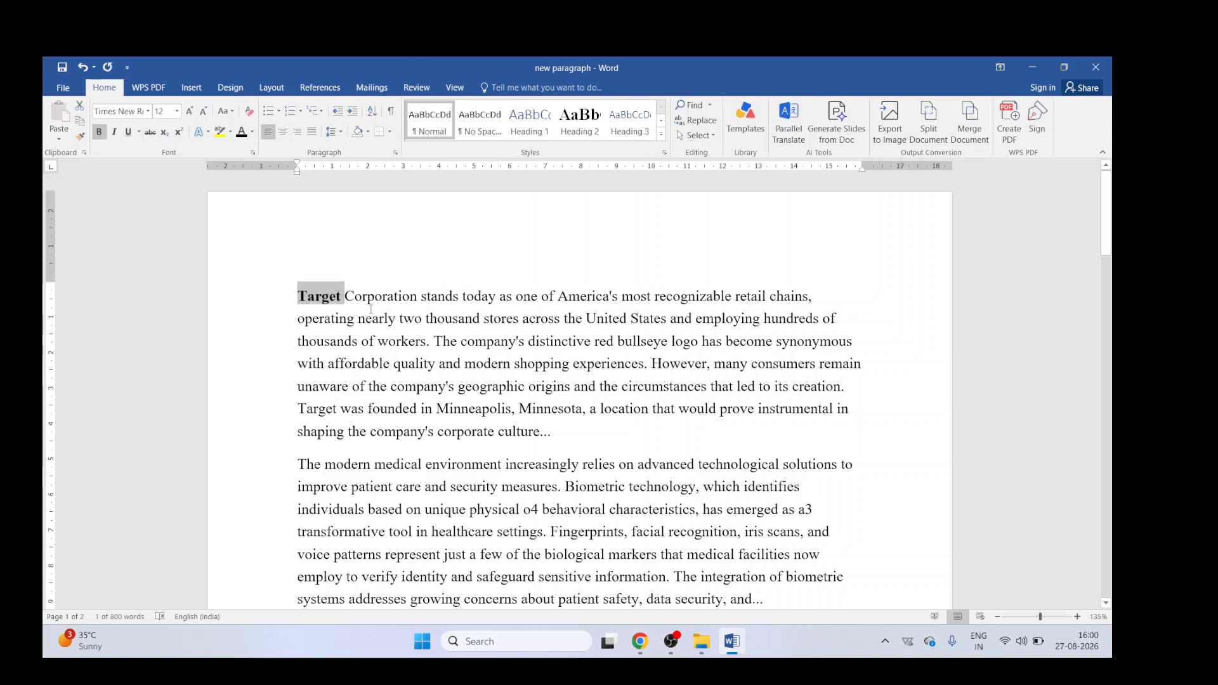
pyautogui.click(298, 297)
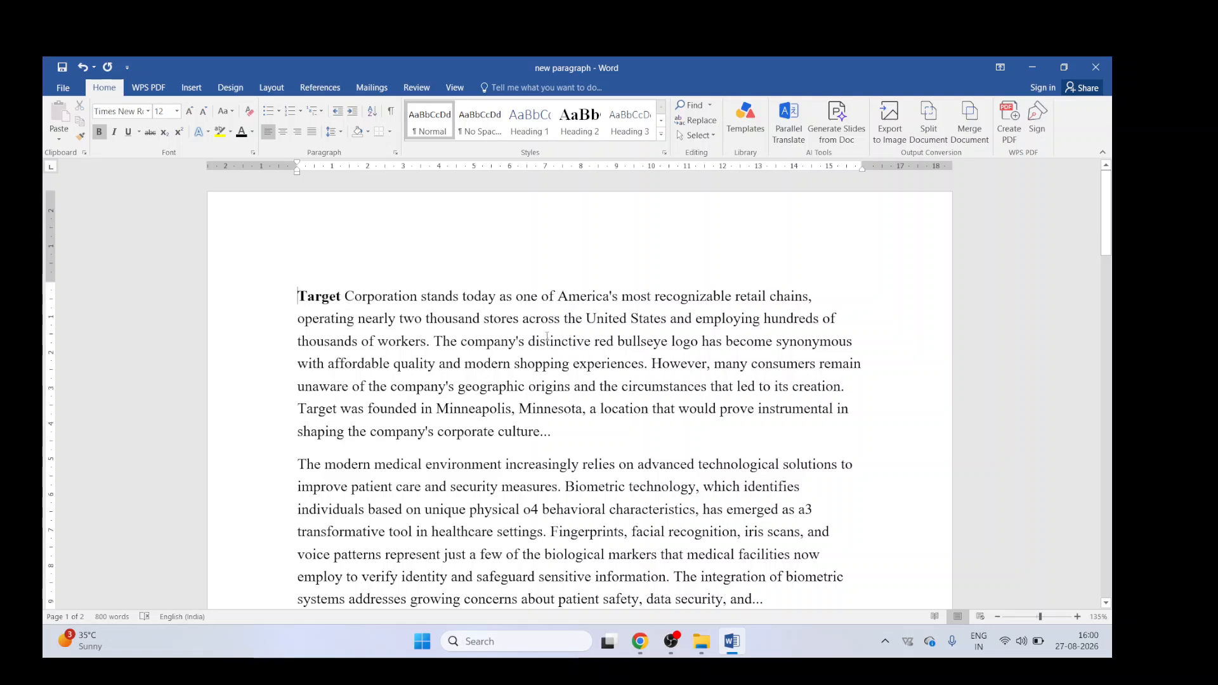
# Step: Enter the numbers 5, 4, 3, 8 and 2 on separate lines above the first paragraph
pyautogui.write('5')
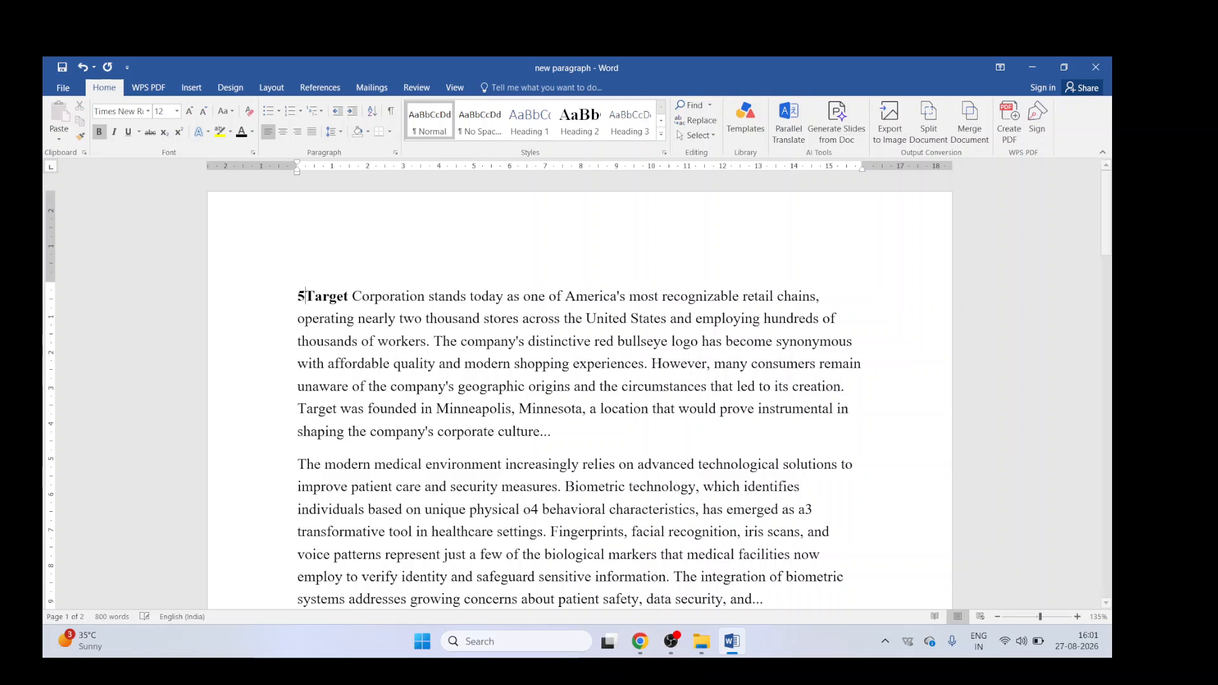
pyautogui.press('Return')
pyautogui.write('4')
pyautogui.press('Return')
pyautogui.write('3')
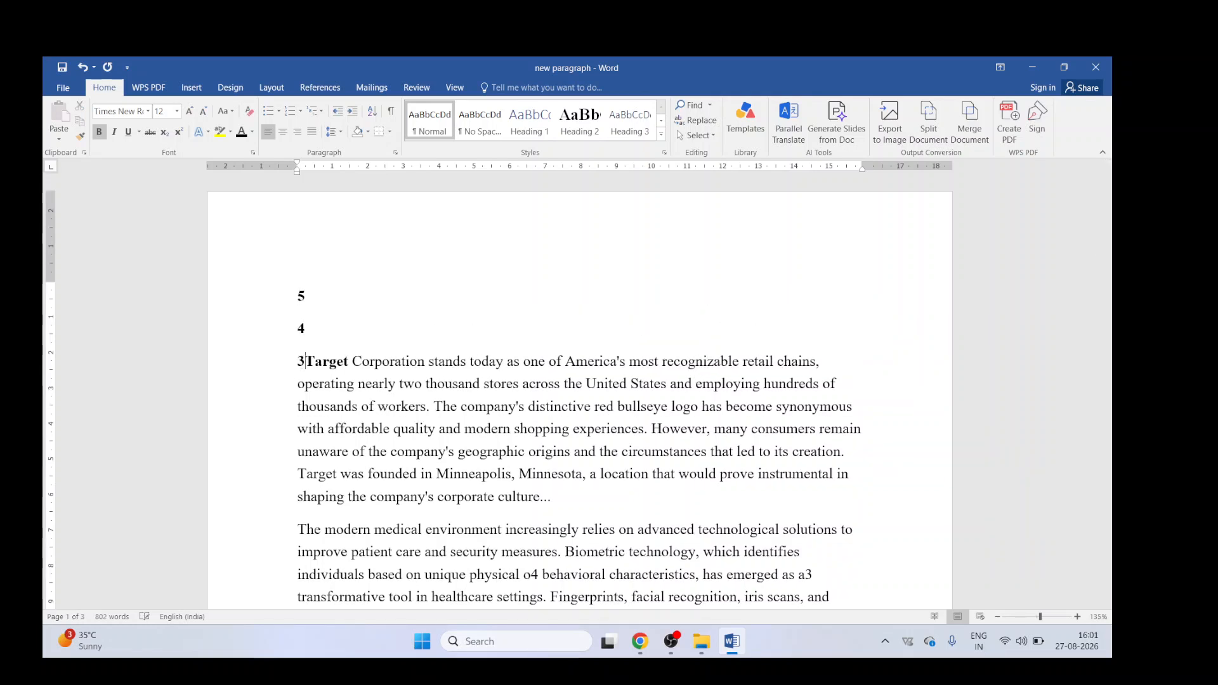
pyautogui.press('Return')
pyautogui.write('8')
pyautogui.press('Return')
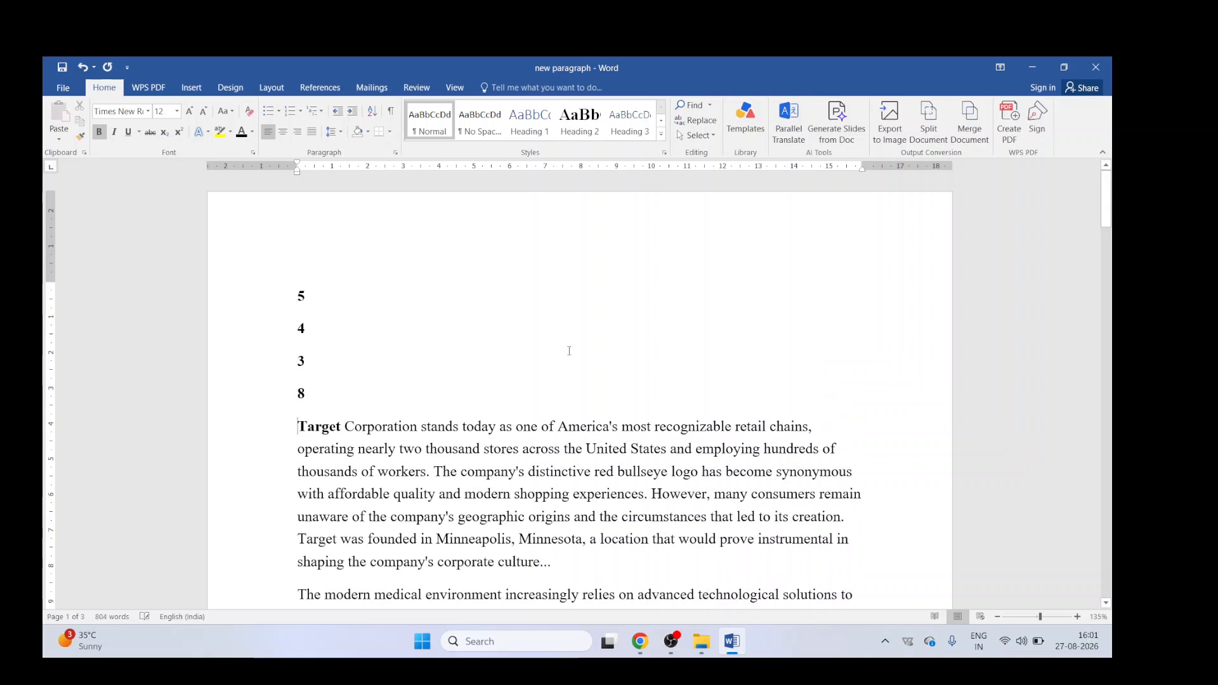
pyautogui.write('32')
pyautogui.press('BackSpace')
pyautogui.press('BackSpace')
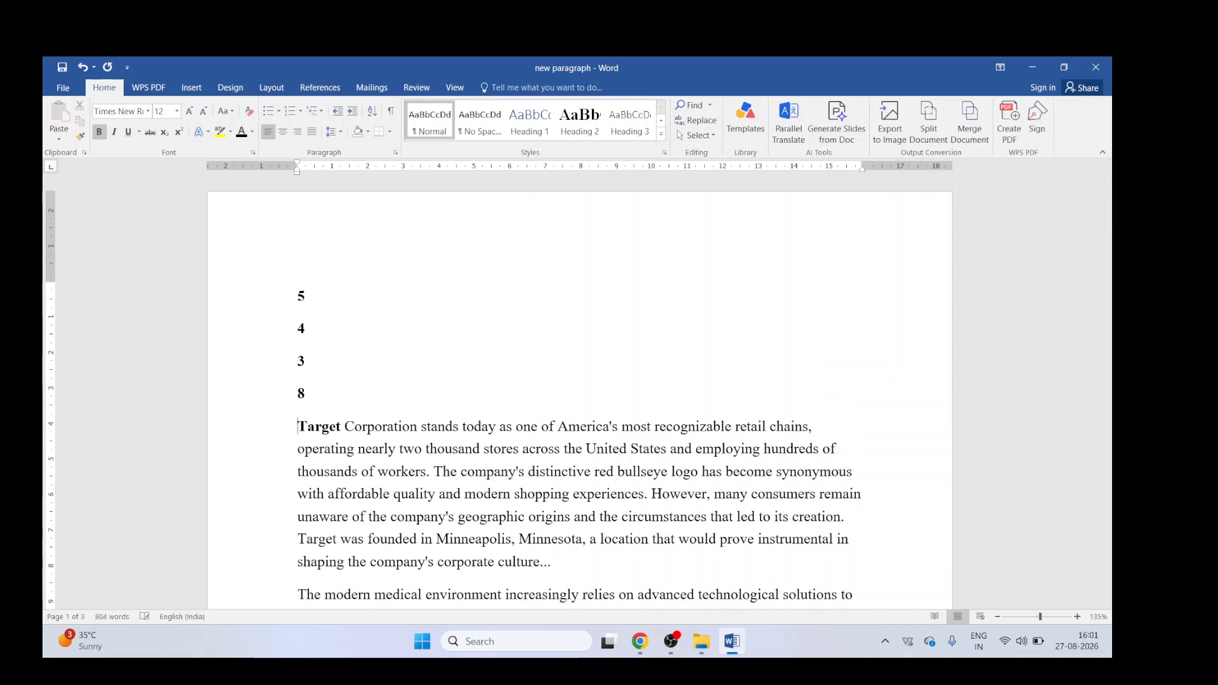
pyautogui.write('2')
pyautogui.press('Return')
# Step: Sort the five number lines in ascending order and delete them
pyautogui.hotkey('shift', 'End')
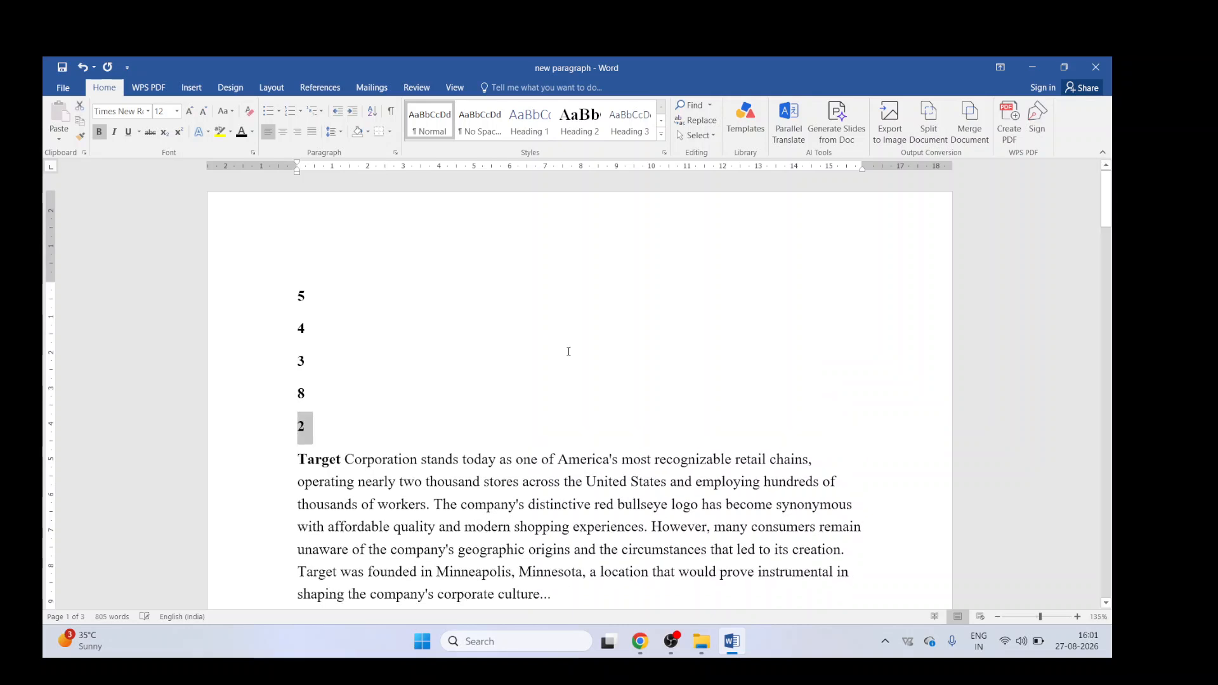
pyautogui.hotkey('shift', 'Up')
pyautogui.hotkey('shift', 'Up')
pyautogui.press('Up')
pyautogui.press('Up')
pyautogui.press('Home')
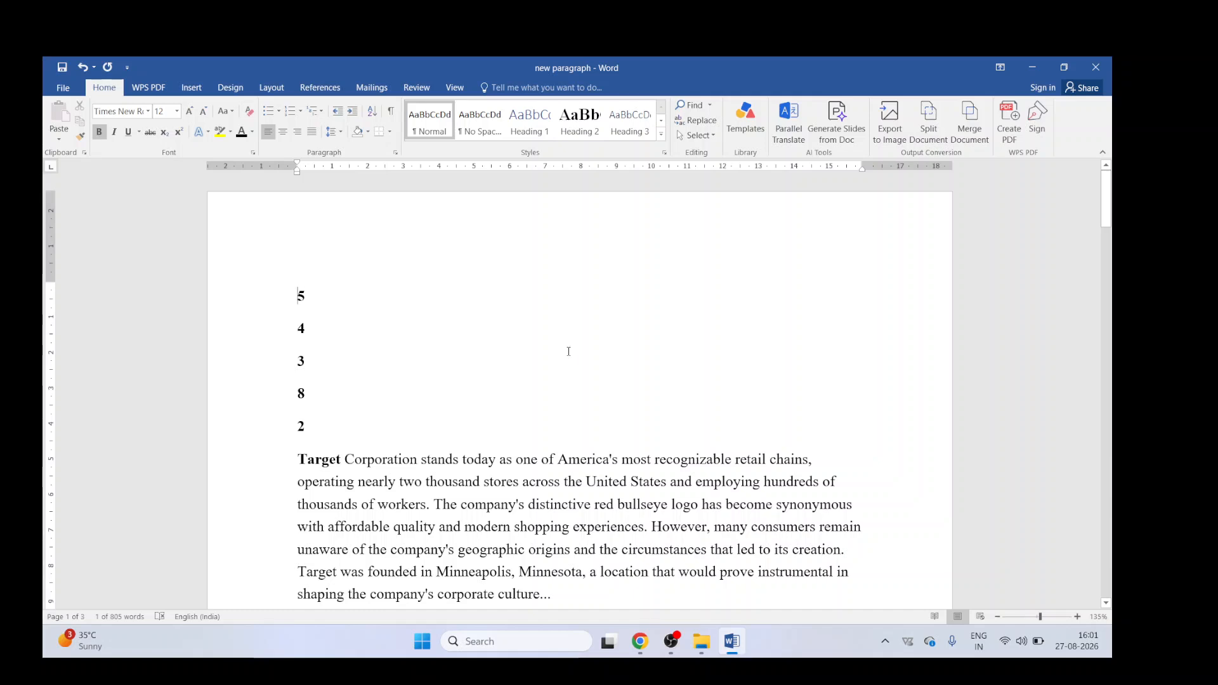
pyautogui.hotkey('shift', 'Down')
pyautogui.hotkey('shift', 'Down')
pyautogui.hotkey('shift', 'Down')
pyautogui.hotkey('shift', 'Down')
pyautogui.hotkey('shift', 'Down')
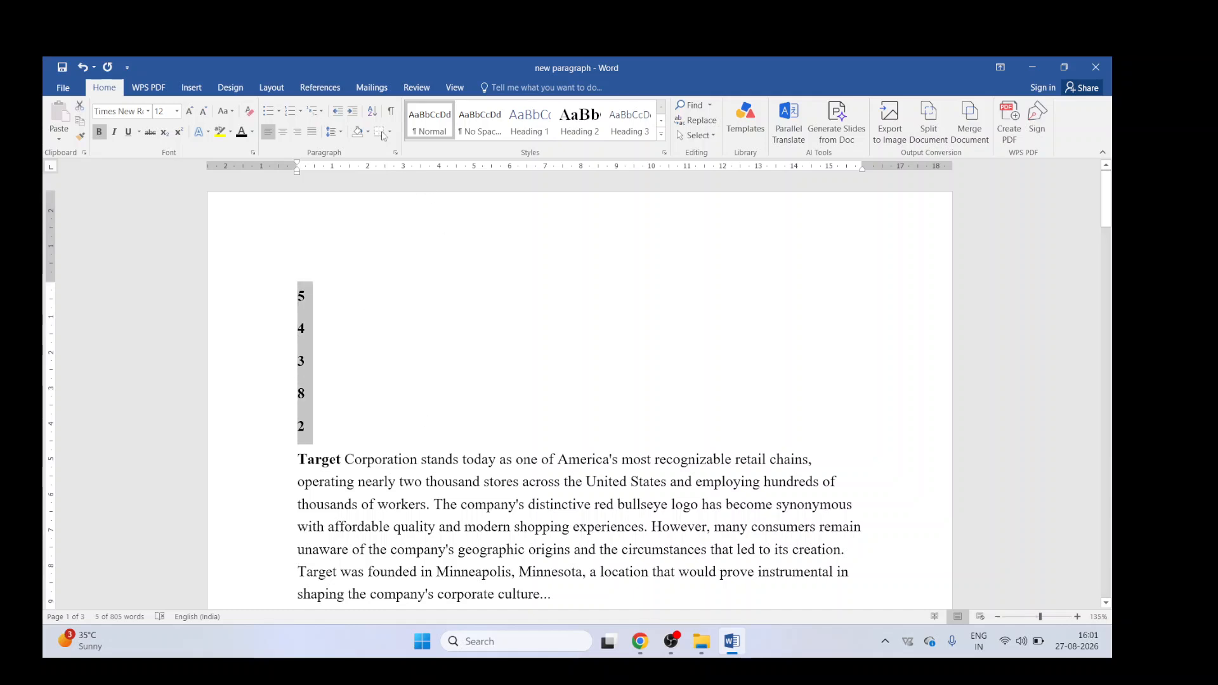
pyautogui.click(373, 111)
pyautogui.click(625, 428)
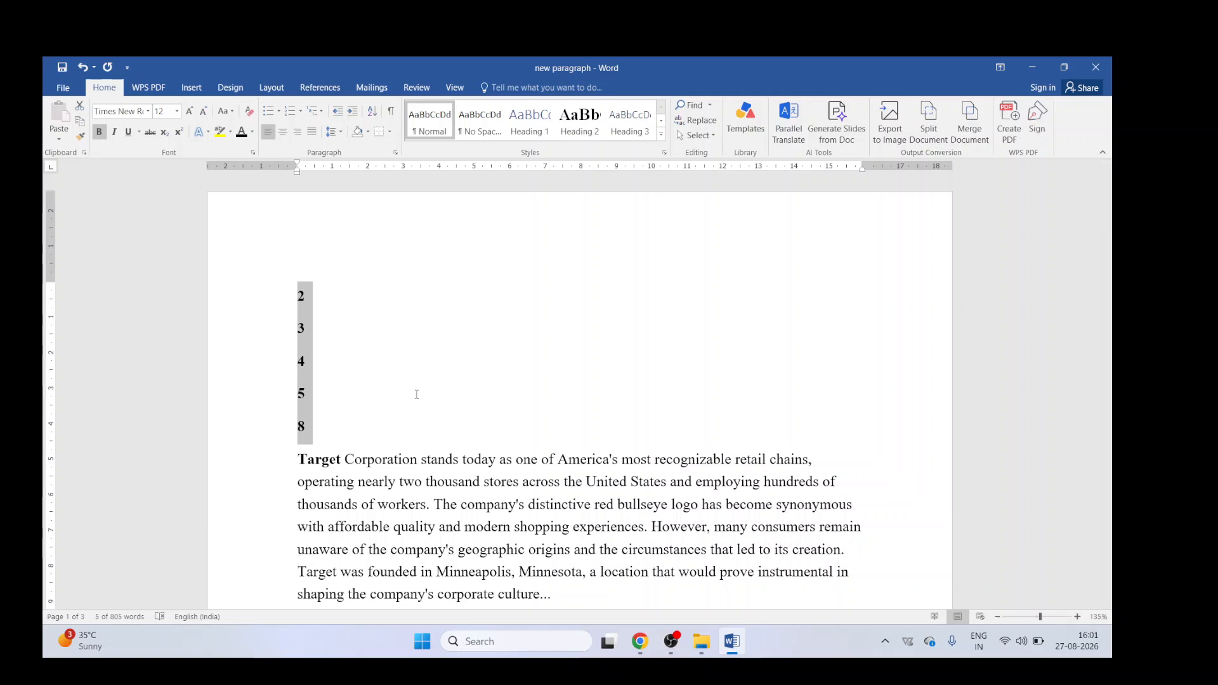
pyautogui.press('Delete')
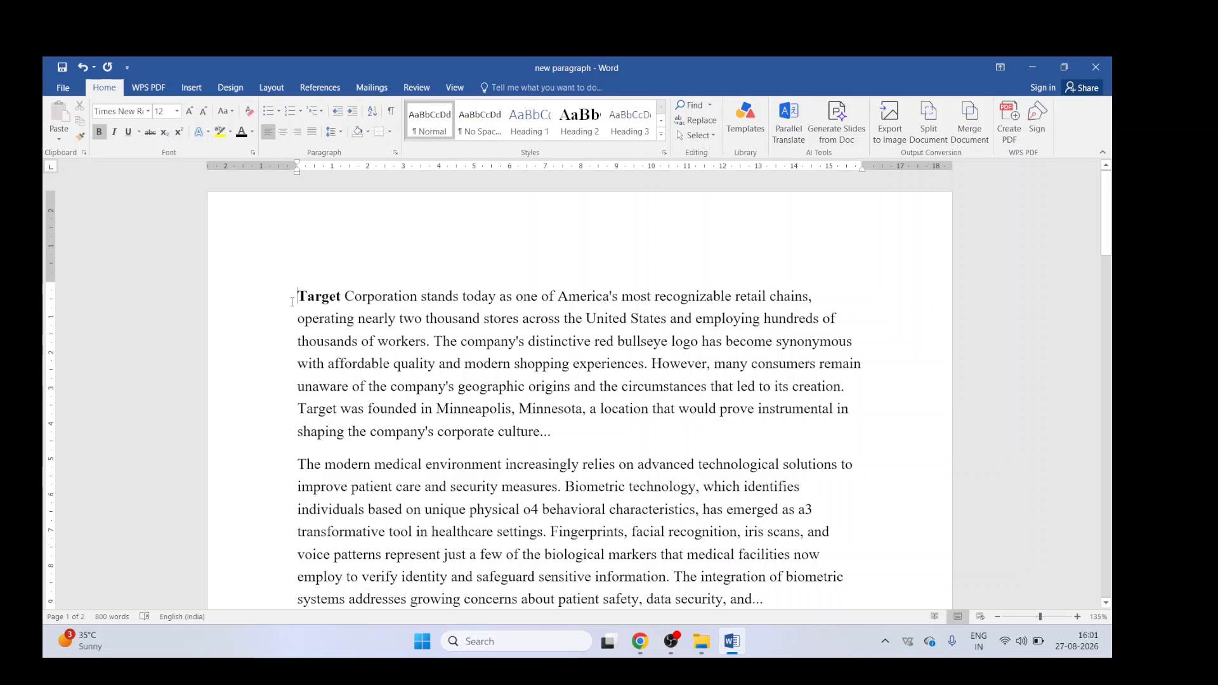
# Step: Select the first paragraph and apply the No Spacing style to it
pyautogui.moveTo(297, 293); pyautogui.dragTo(557, 432)
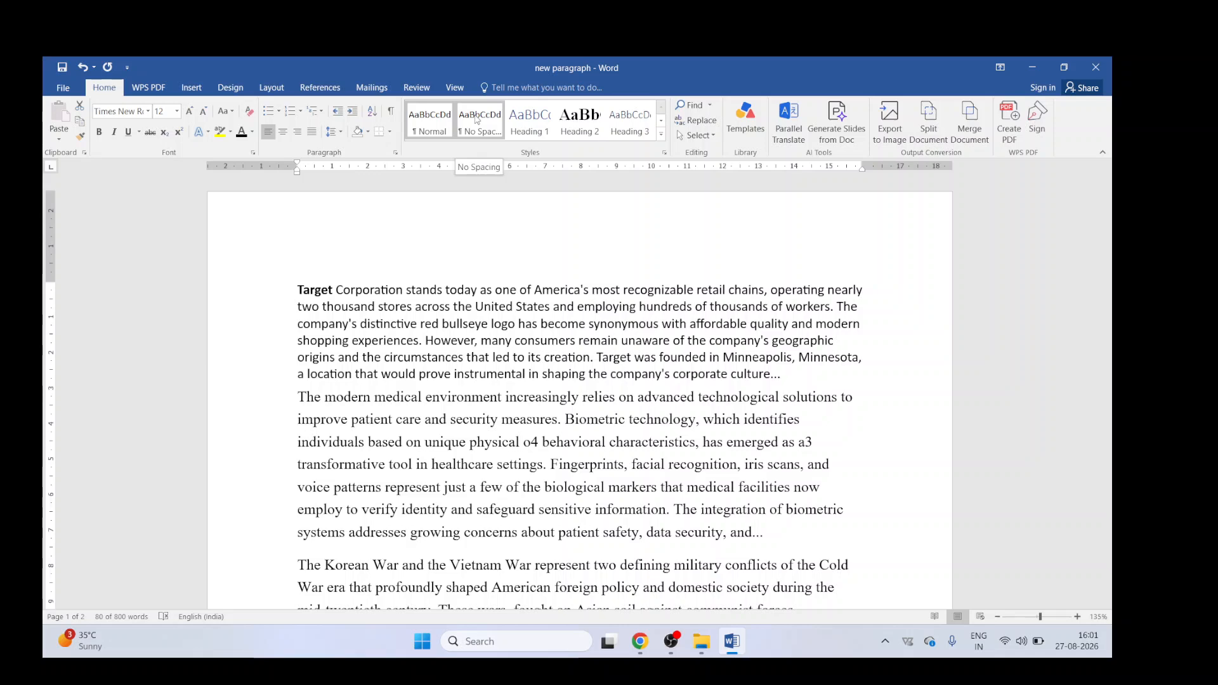
pyautogui.click(477, 120)
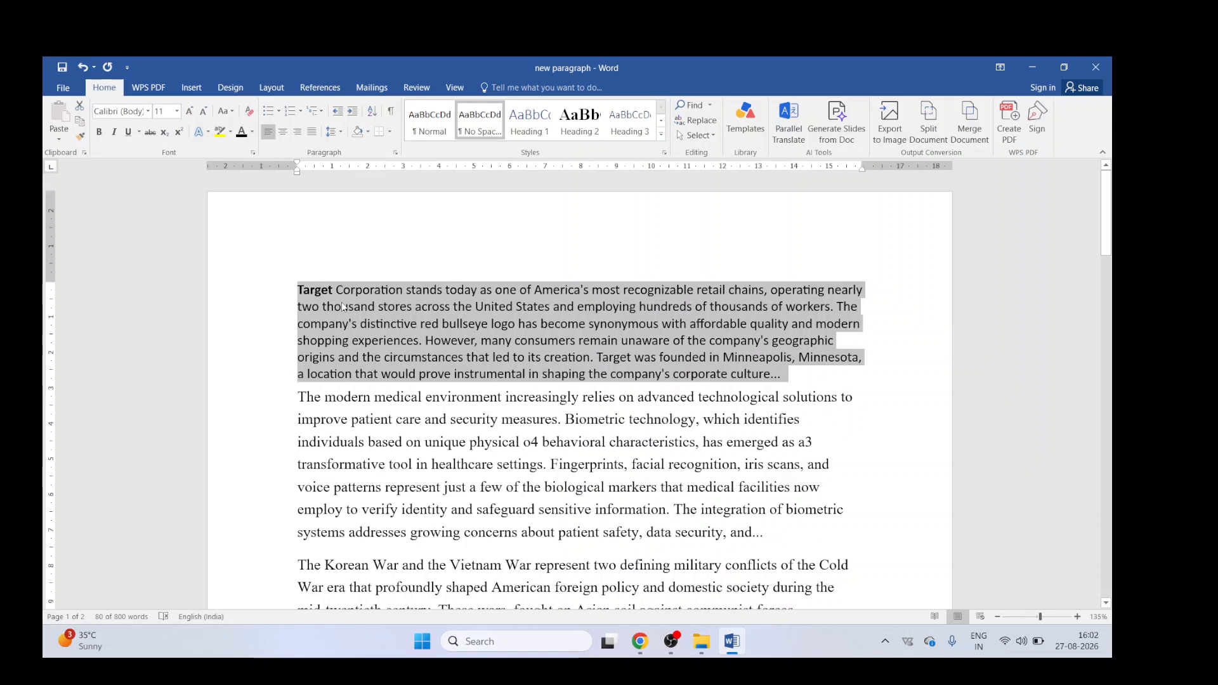
pyautogui.click(412, 126)
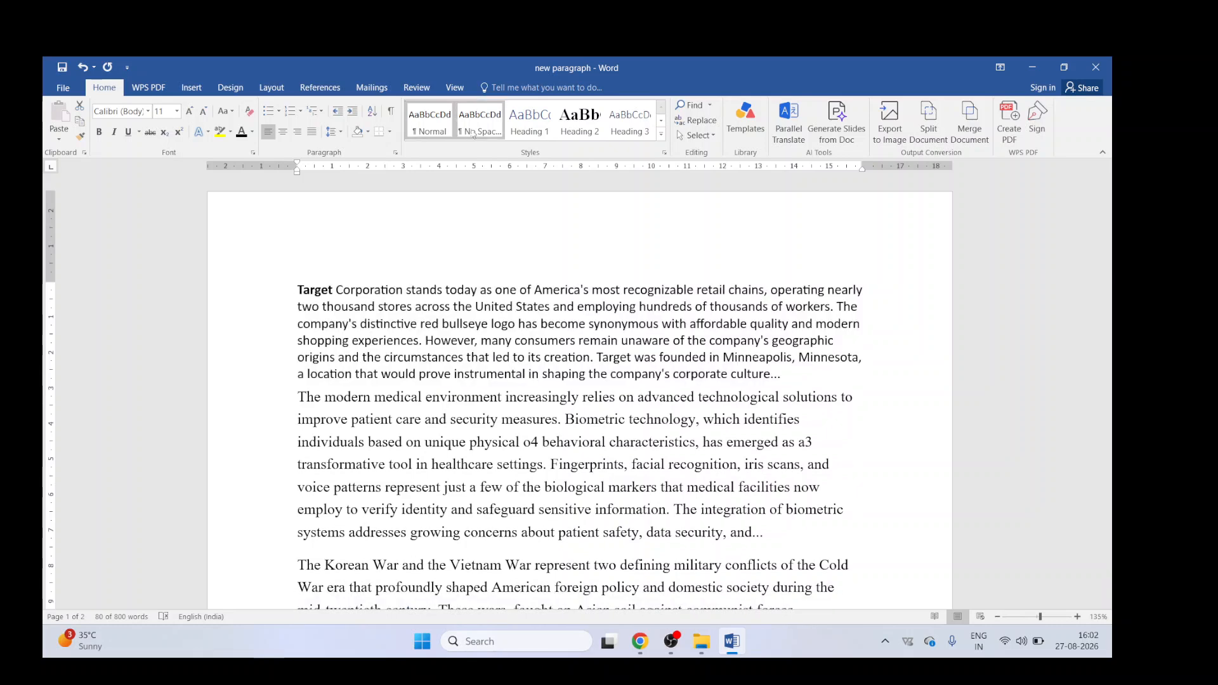
pyautogui.click(490, 132)
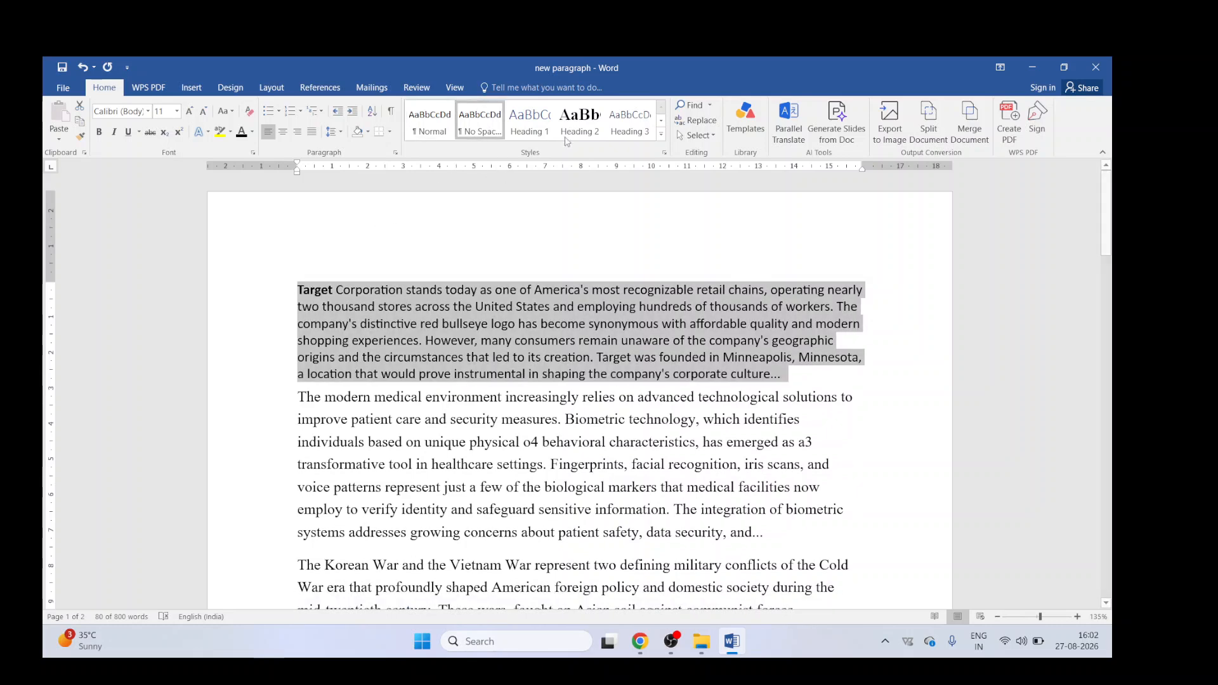
# Step: Apply the Heading 1 style to the paragraph and close the navigation pane
pyautogui.click(531, 131)
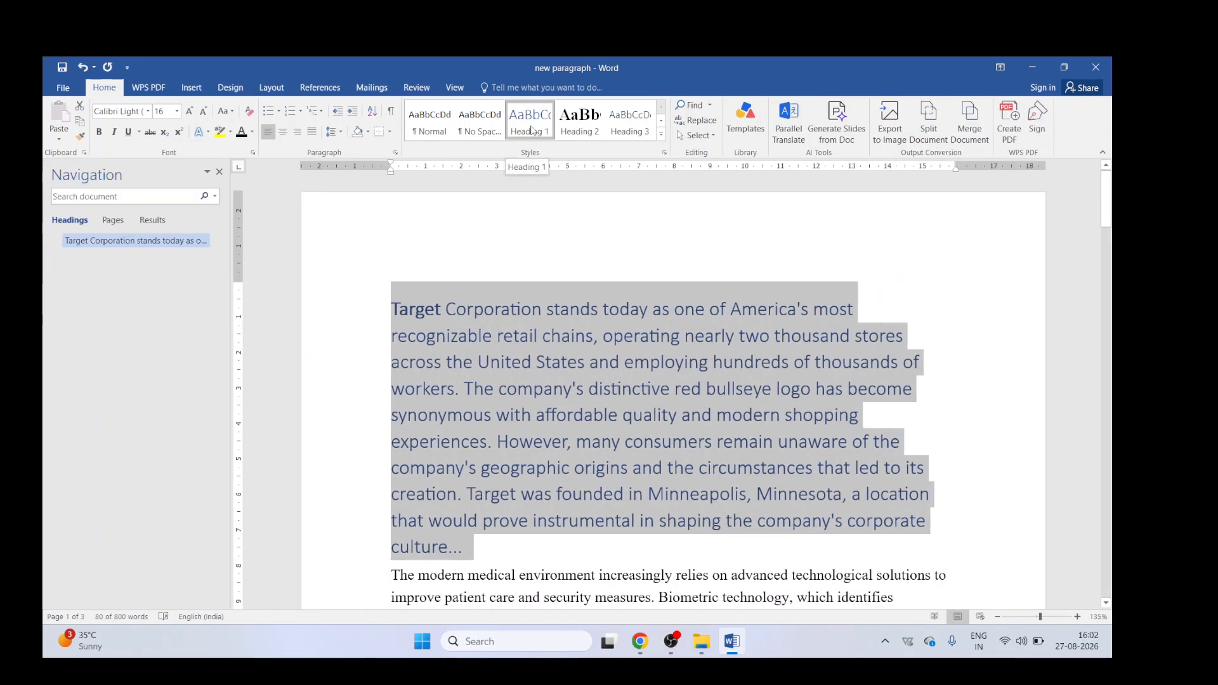
pyautogui.click(219, 171)
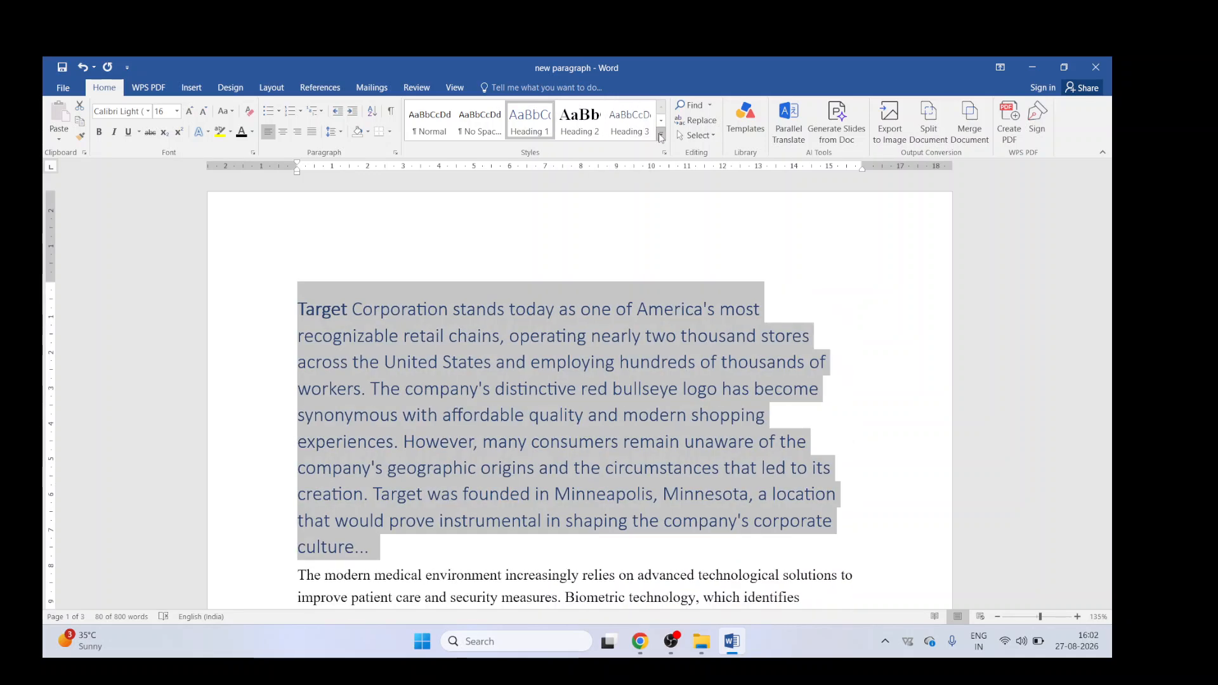
# Step: Browse the style gallery and return the paragraph to the Normal style
pyautogui.click(660, 135)
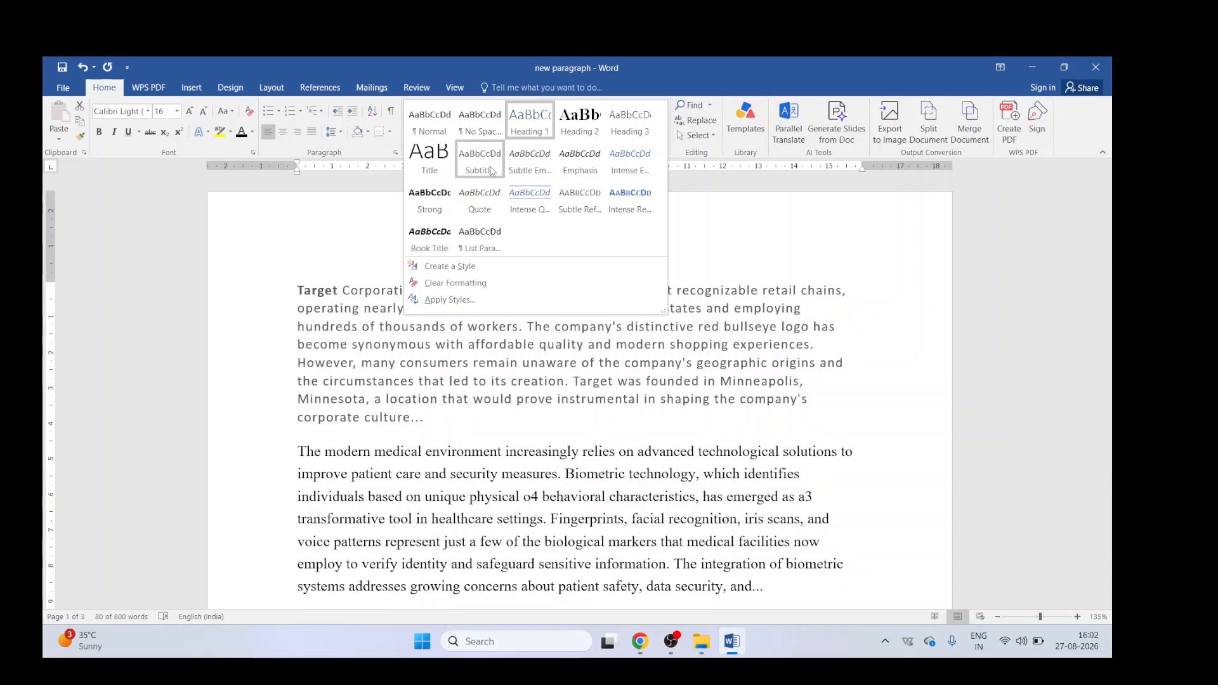
pyautogui.click(826, 239)
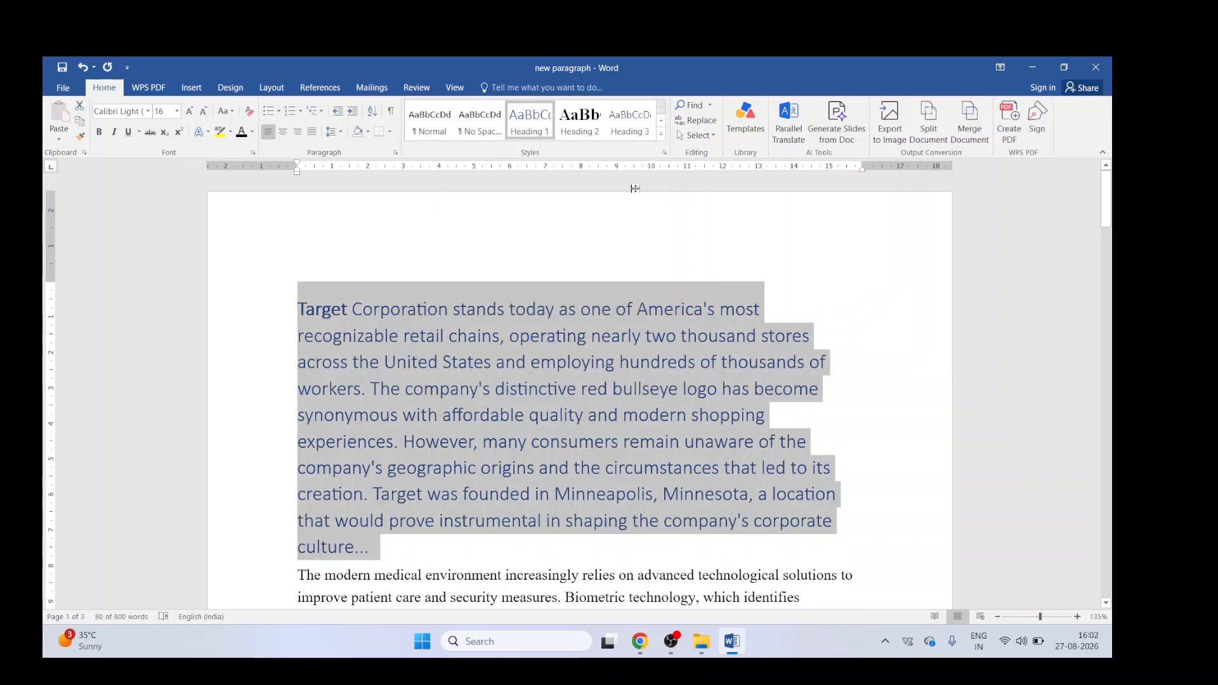
pyautogui.click(425, 124)
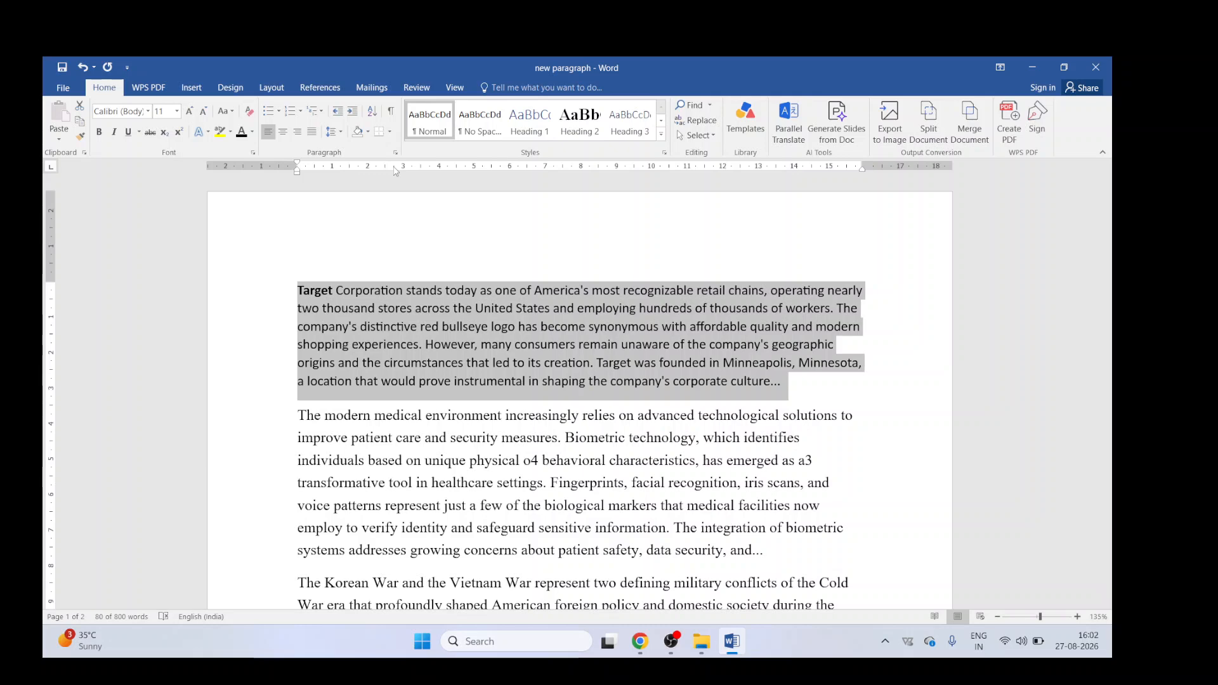
pyautogui.click(661, 134)
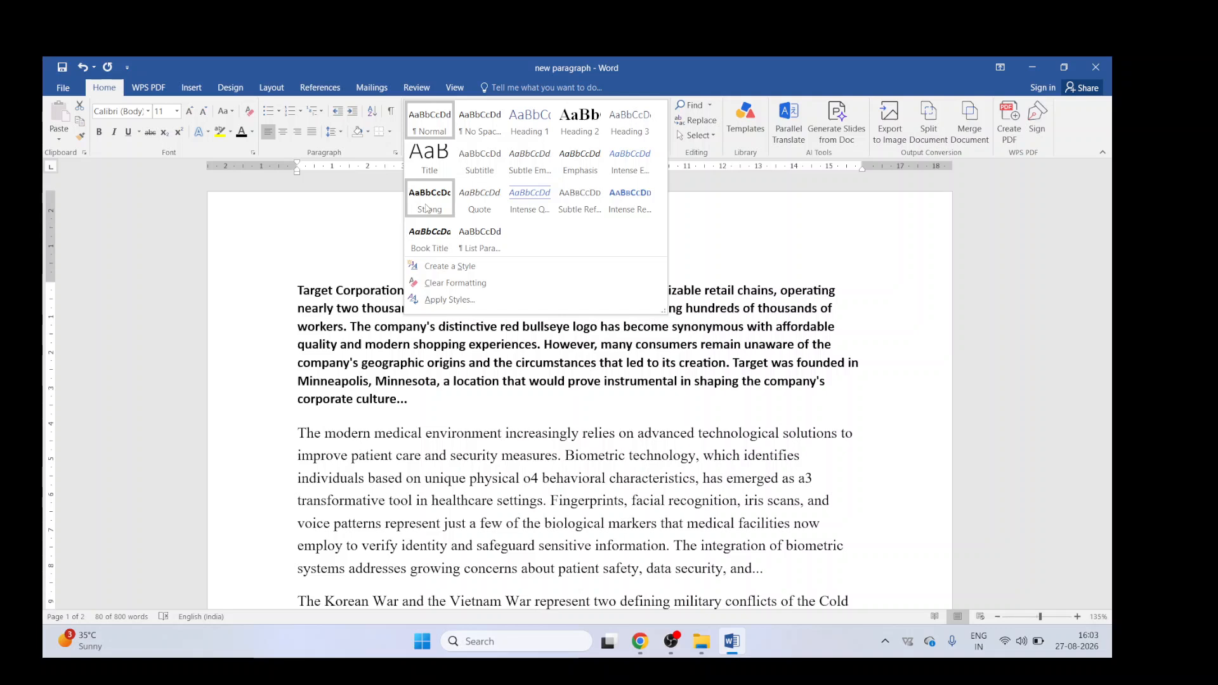
pyautogui.click(353, 221)
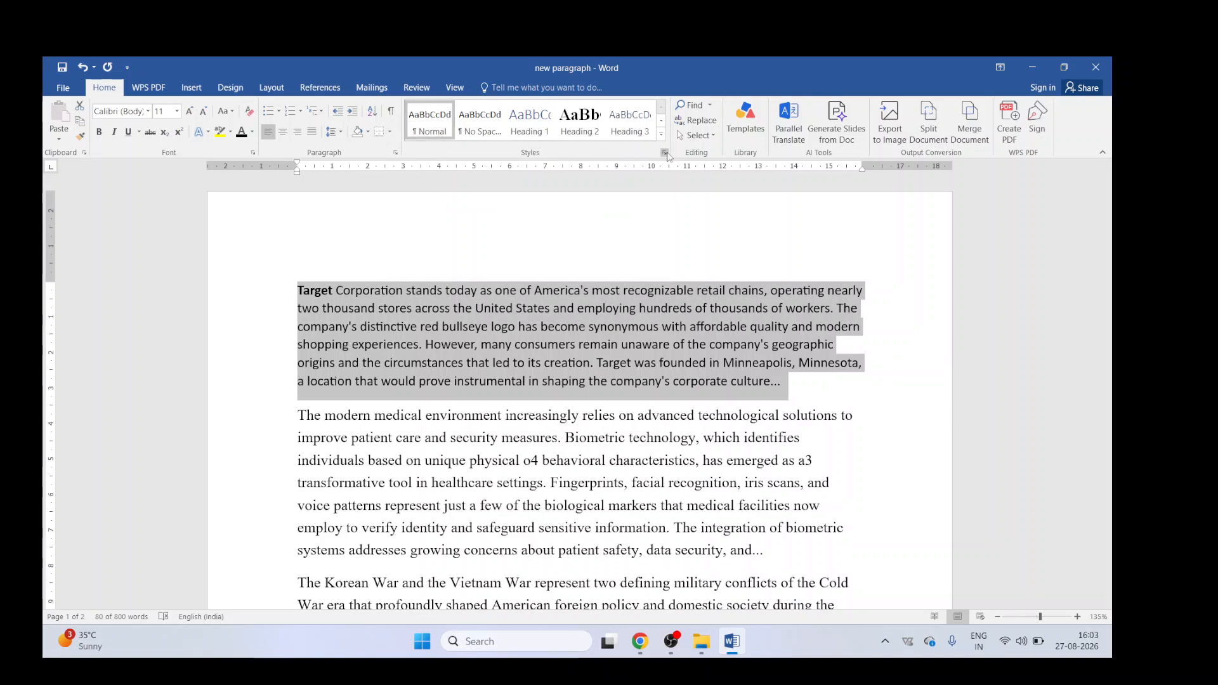
# Step: Open the Styles pane and apply No Spacing, Heading 1, Heading 3, Subtle Emphasis and Intense Emphasis to the paragraph in turn
pyautogui.click(665, 153)
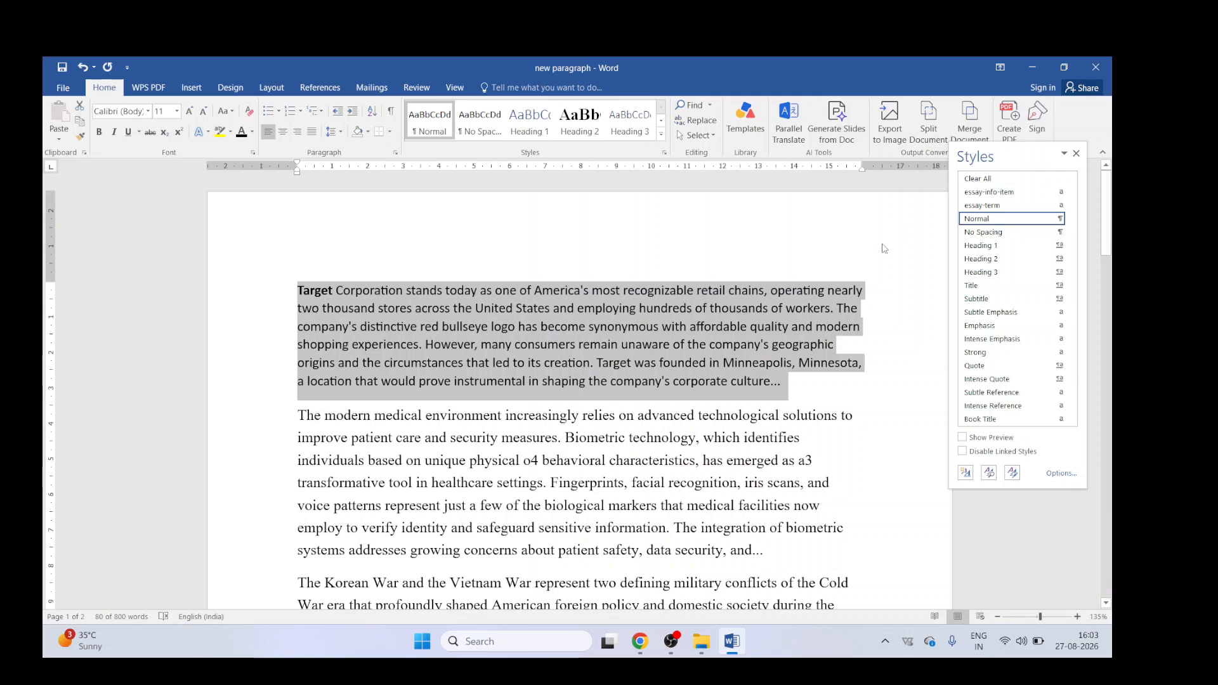
pyautogui.click(995, 234)
pyautogui.click(993, 247)
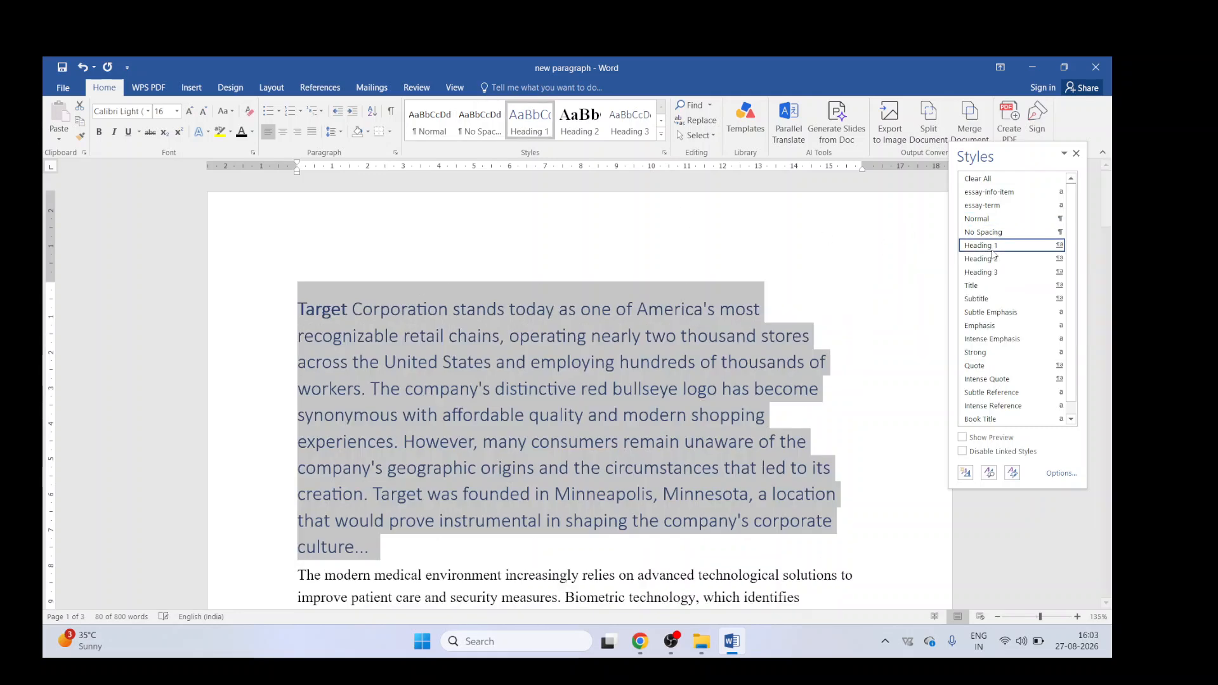
pyautogui.click(991, 273)
pyautogui.click(985, 312)
pyautogui.click(983, 352)
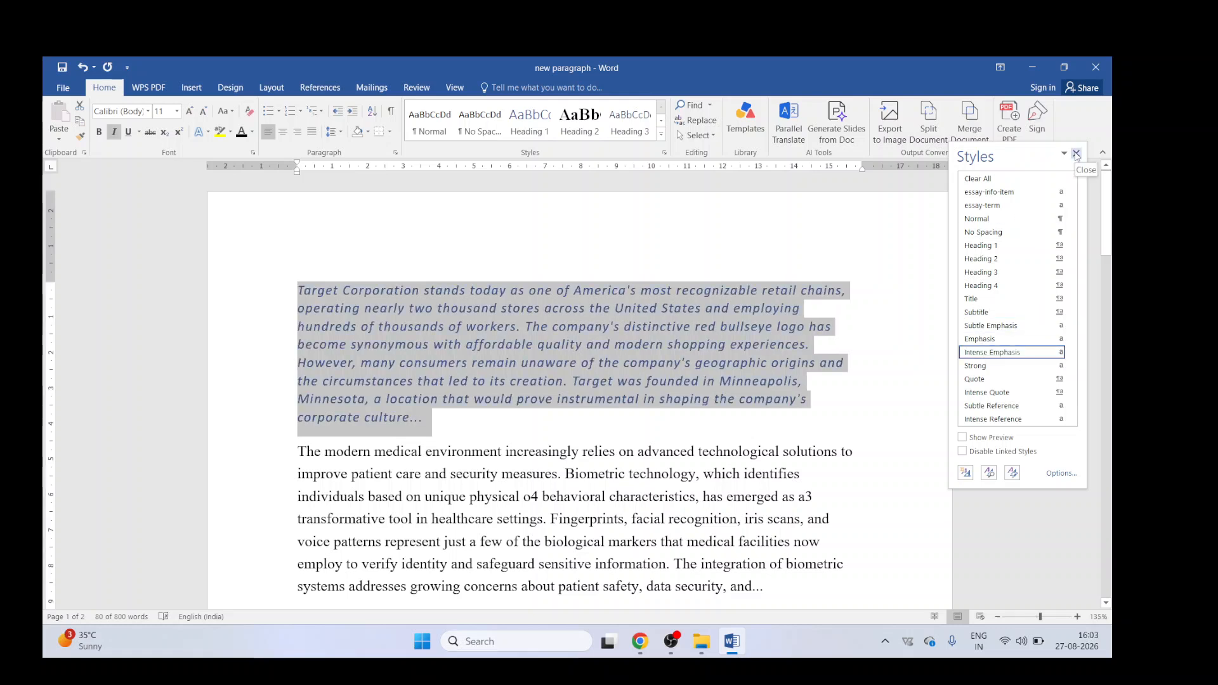
# Step: Clear all formatting from the paragraph and close the Styles pane
pyautogui.click(1014, 179)
pyautogui.click(1077, 154)
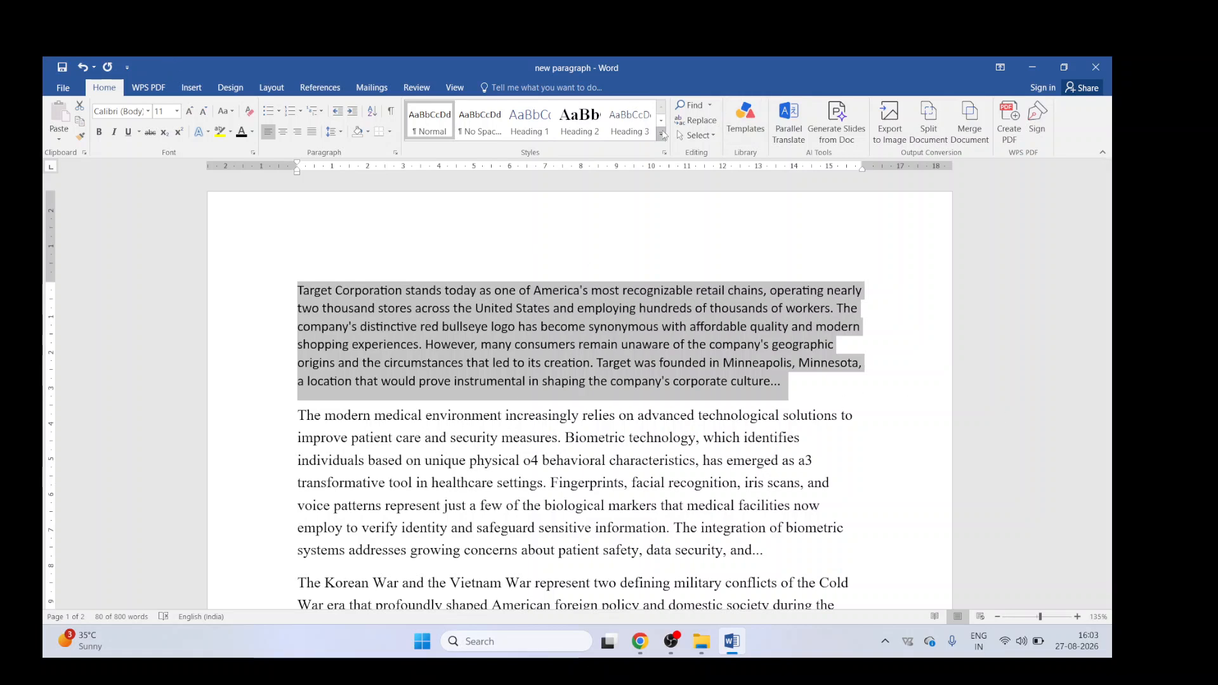
# Step: Insert the text "Ctrl + f" at the start of the first paragraph
pyautogui.click(510, 363)
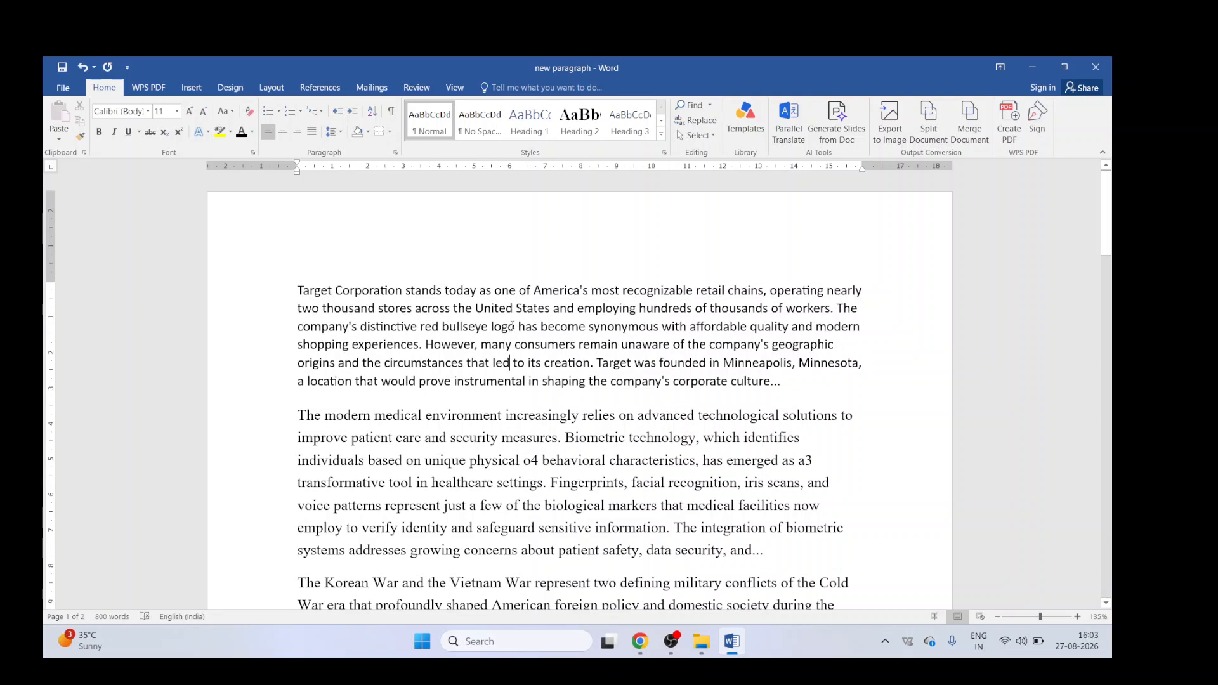
pyautogui.click(293, 292)
pyautogui.write('Ctrl +')
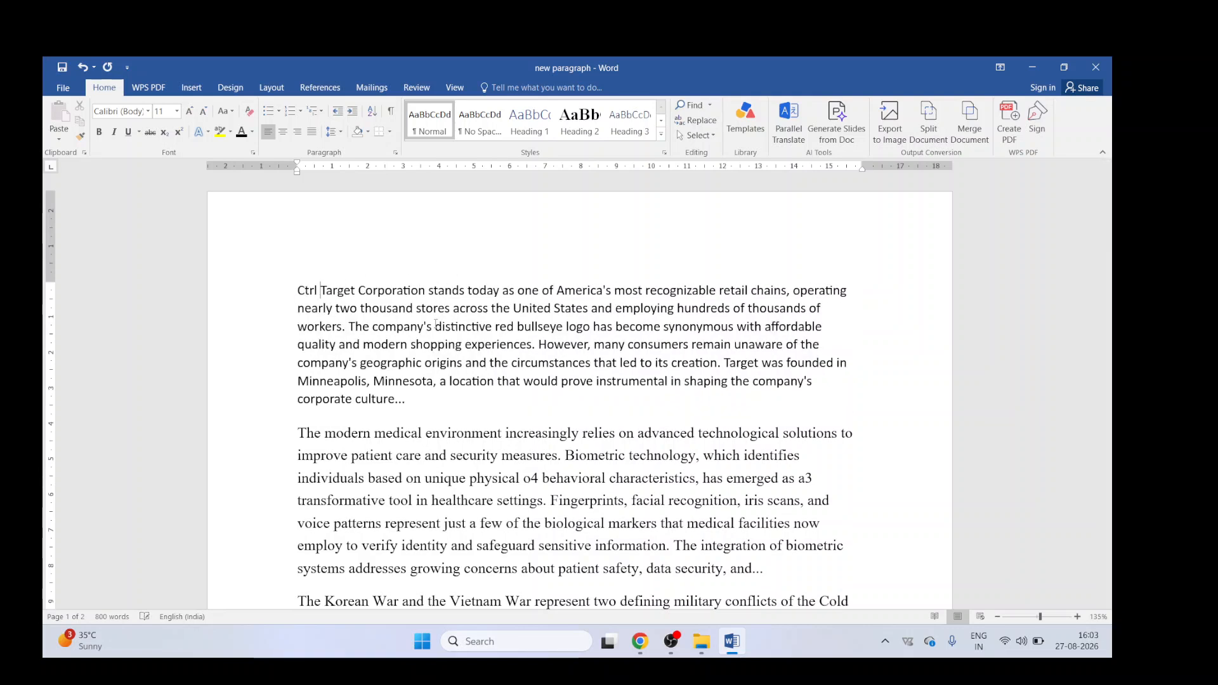
pyautogui.write(' ff')
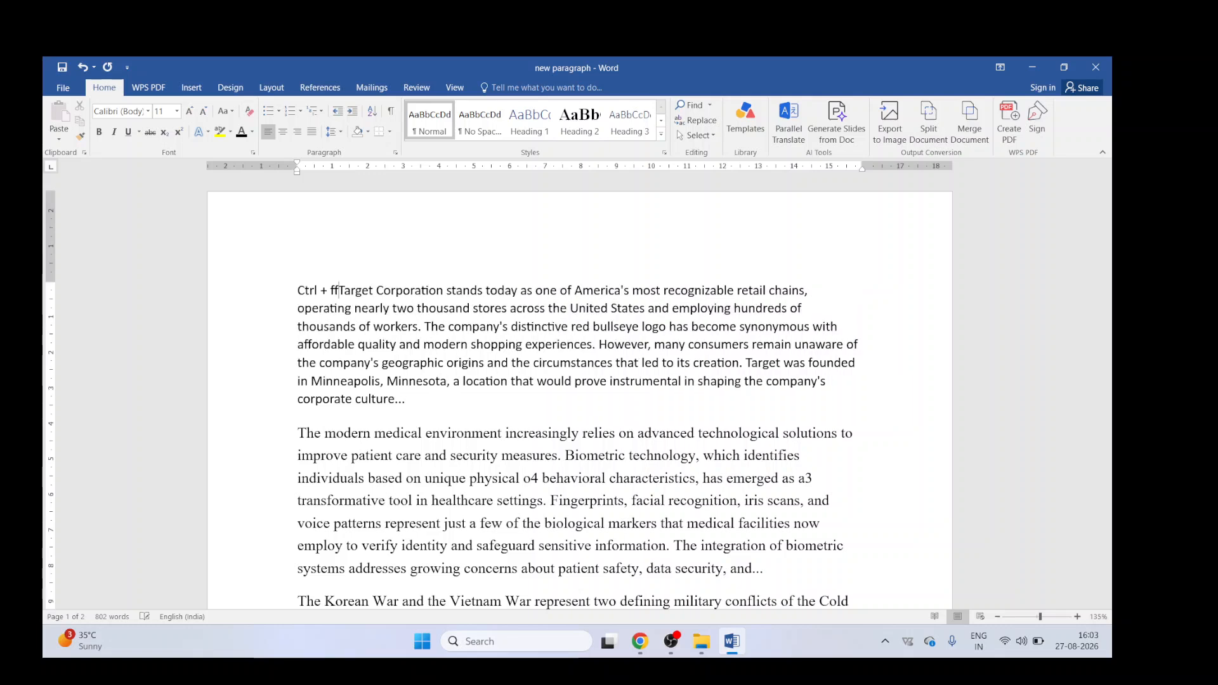
pyautogui.press('BackSpace')
# Step: Open the document search and search for "amrica"
pyautogui.hotkey('shift', 'Left')
pyautogui.hotkey('shift', 'Left')
pyautogui.hotkey('shift', 'Left')
pyautogui.hotkey('shift', 'Left')
pyautogui.hotkey('shift', 'Left')
pyautogui.hotkey('shift', 'Left')
pyautogui.hotkey('shift', 'Left')
pyautogui.hotkey('shift', 'Left')
pyautogui.hotkey('shift', 'Left')
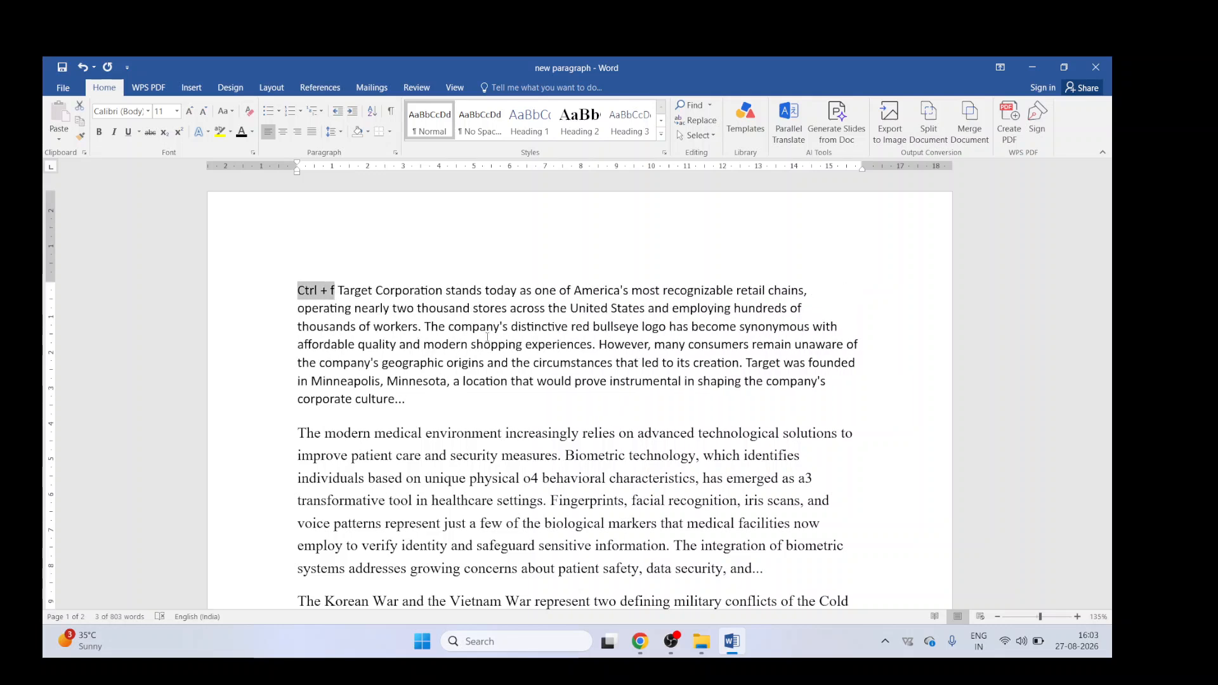
pyautogui.hotkey('ctrl', 'f')
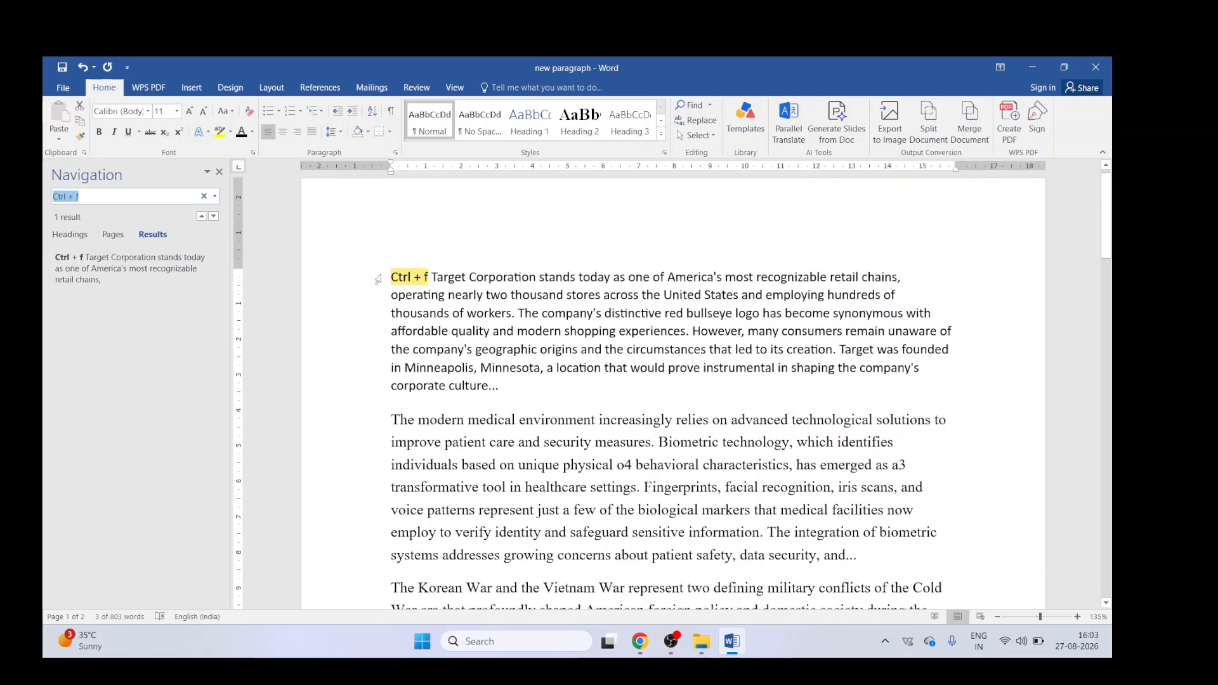
pyautogui.write('amrica')
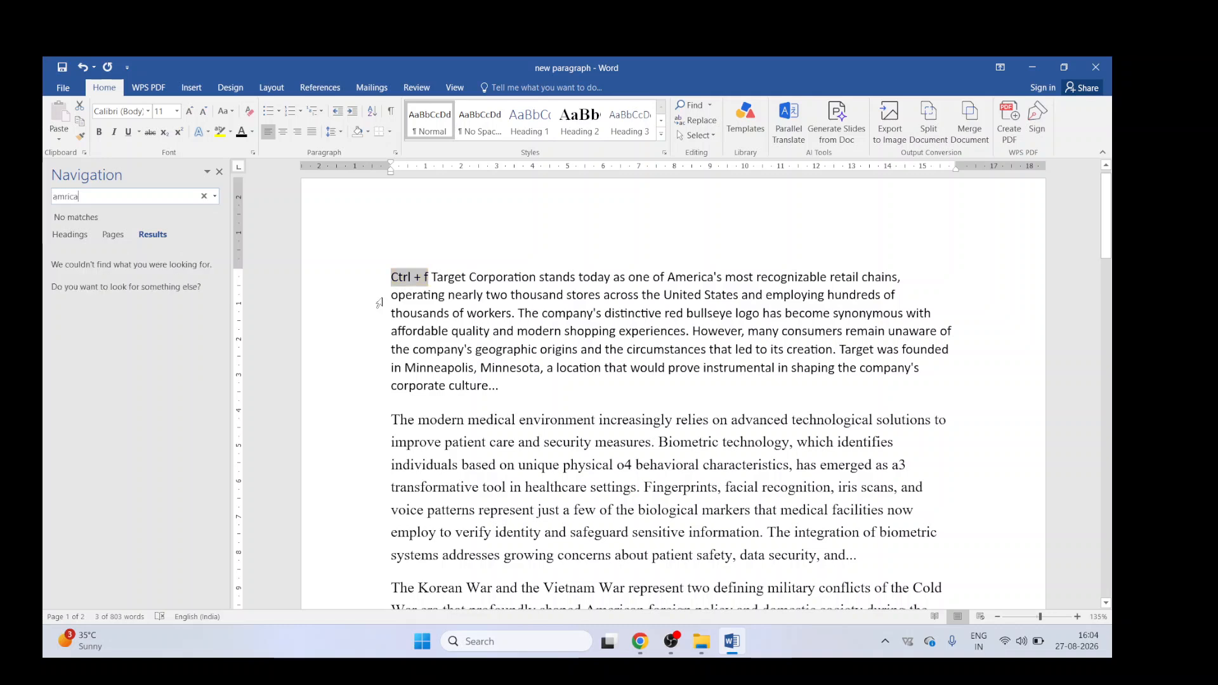
pyautogui.write("'s")
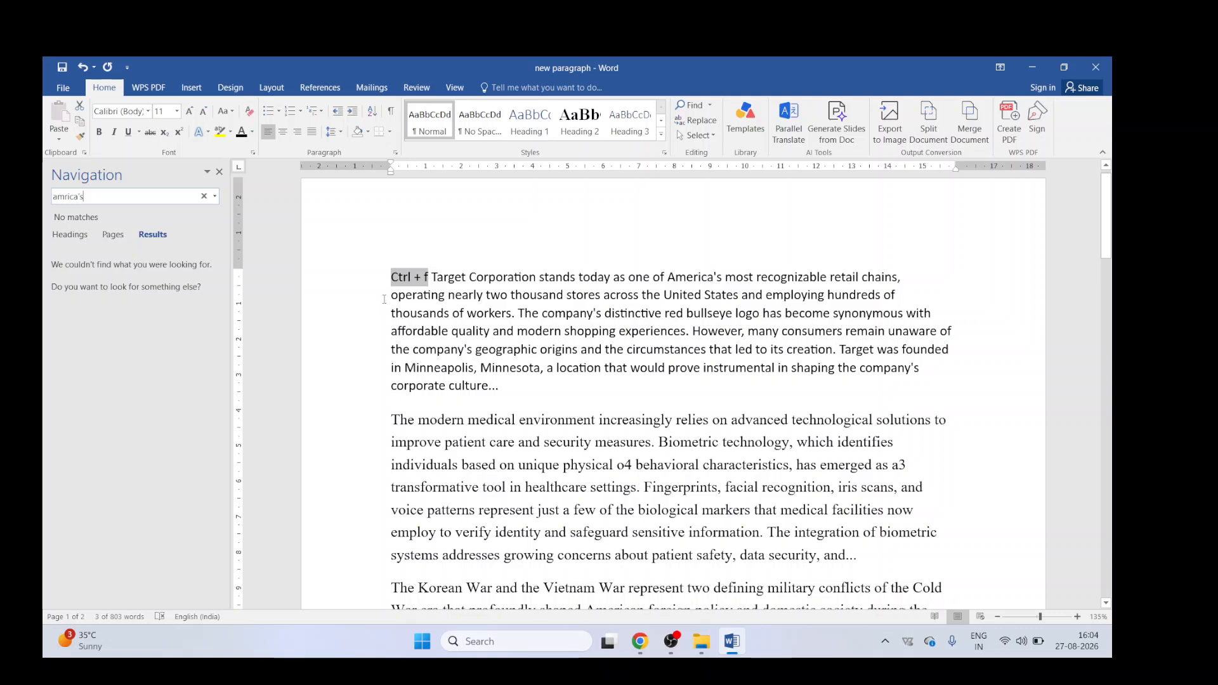
pyautogui.click(470, 280)
# Step: Correct the search term to "america" and scroll through the highlighted matches
pyautogui.click(134, 197)
pyautogui.press('End')
pyautogui.press('BackSpace')
pyautogui.press('BackSpace')
pyautogui.press('BackSpace')
pyautogui.press('BackSpace')
pyautogui.press('BackSpace')
pyautogui.write('erica')
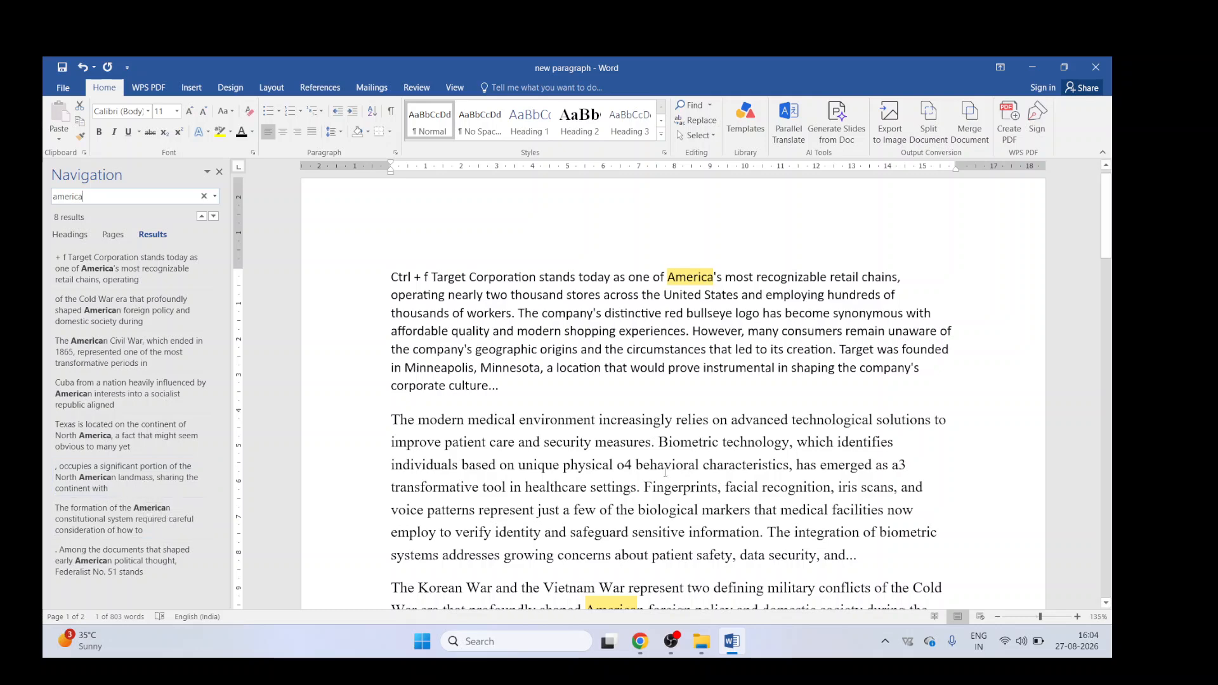
pyautogui.scroll(-4, 600, 343)
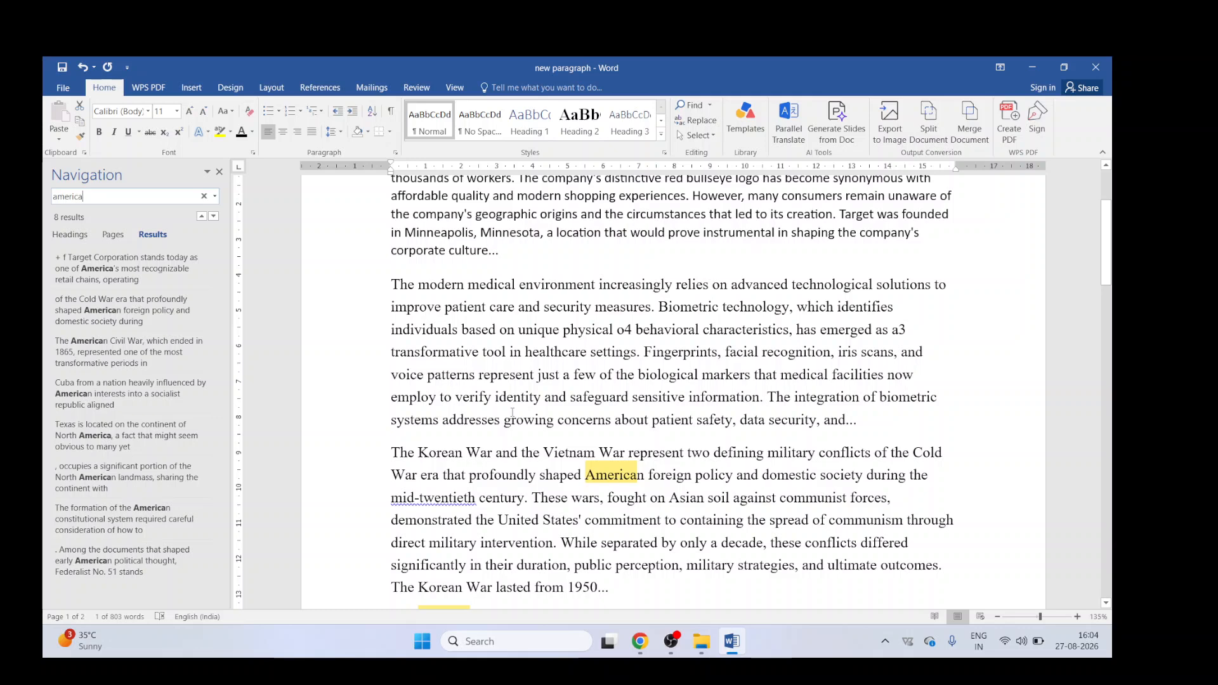
# Step: Search the document for "location" in the Navigation pane, then close the pane
pyautogui.click(109, 200)
pyautogui.press('Return')
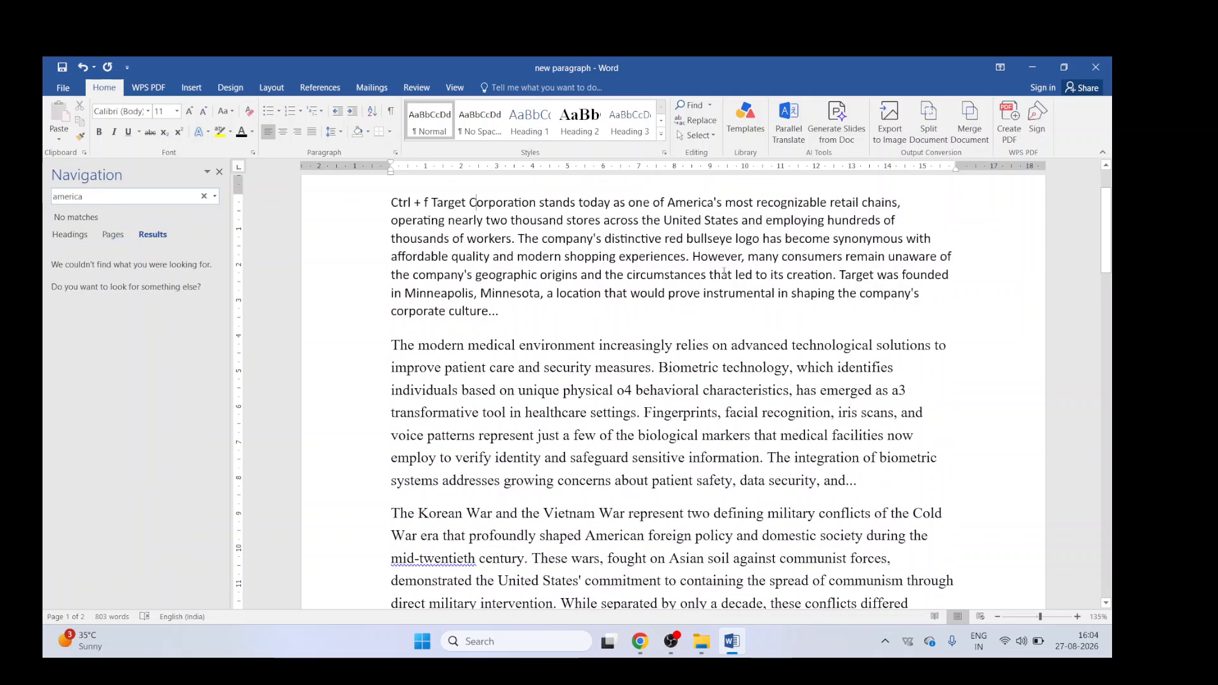
pyautogui.scroll(1, 724, 271)
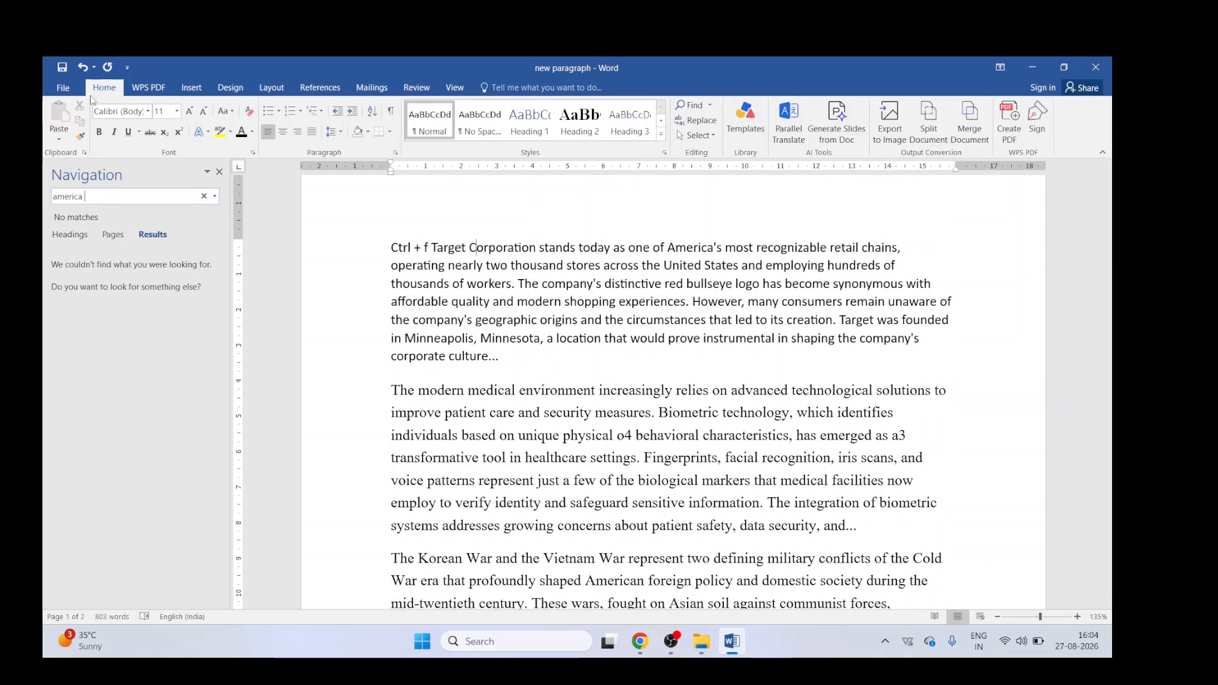
pyautogui.moveTo(99, 196); pyautogui.dragTo(46, 187)
pyautogui.write('location')
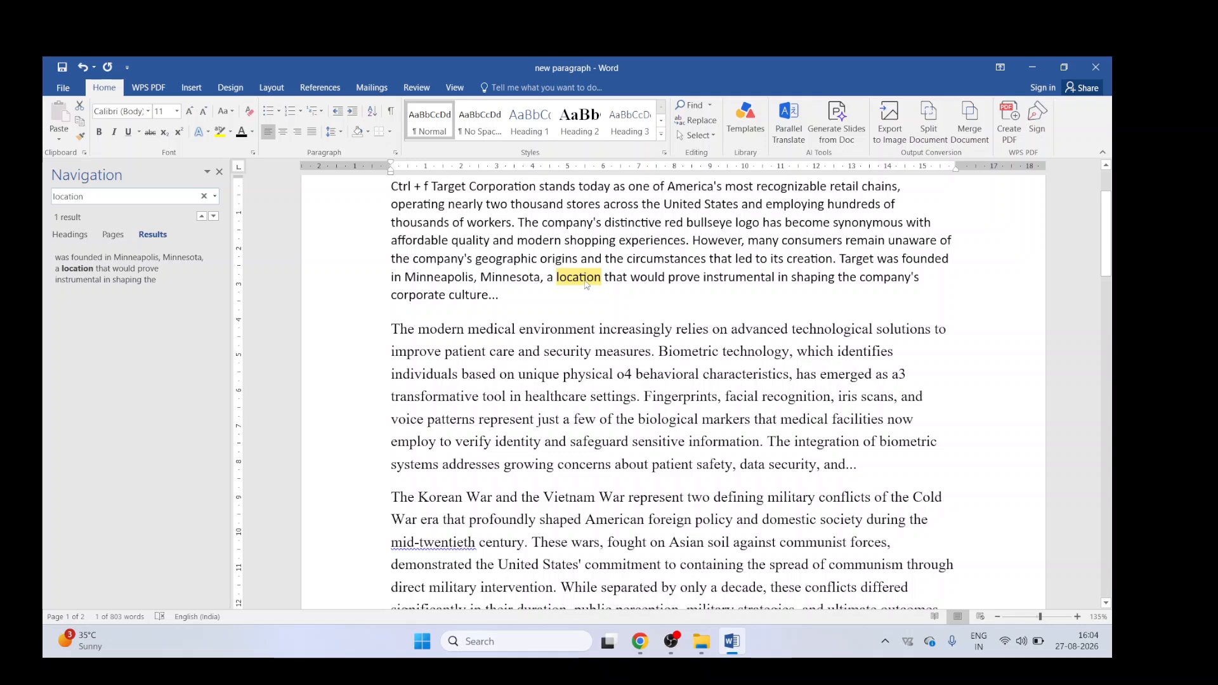
pyautogui.click(220, 172)
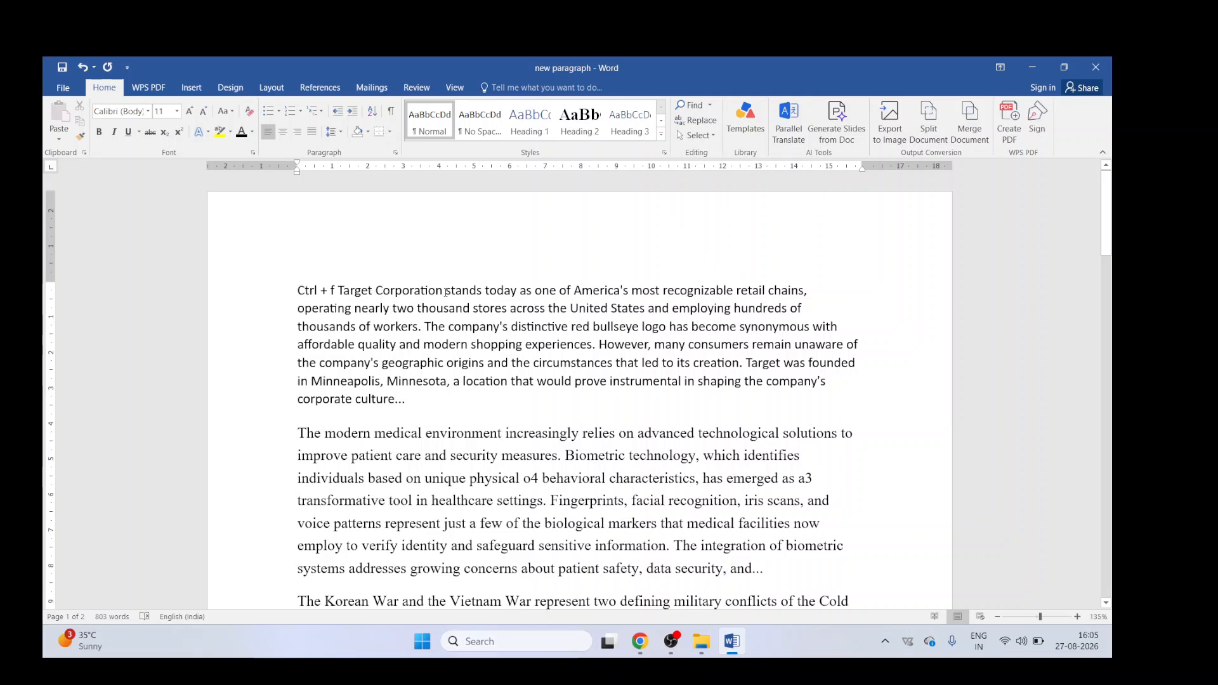
# Step: Select the word "and" and open Replace, entering a first name as the replacement text
pyautogui.doubleClick(405, 345)
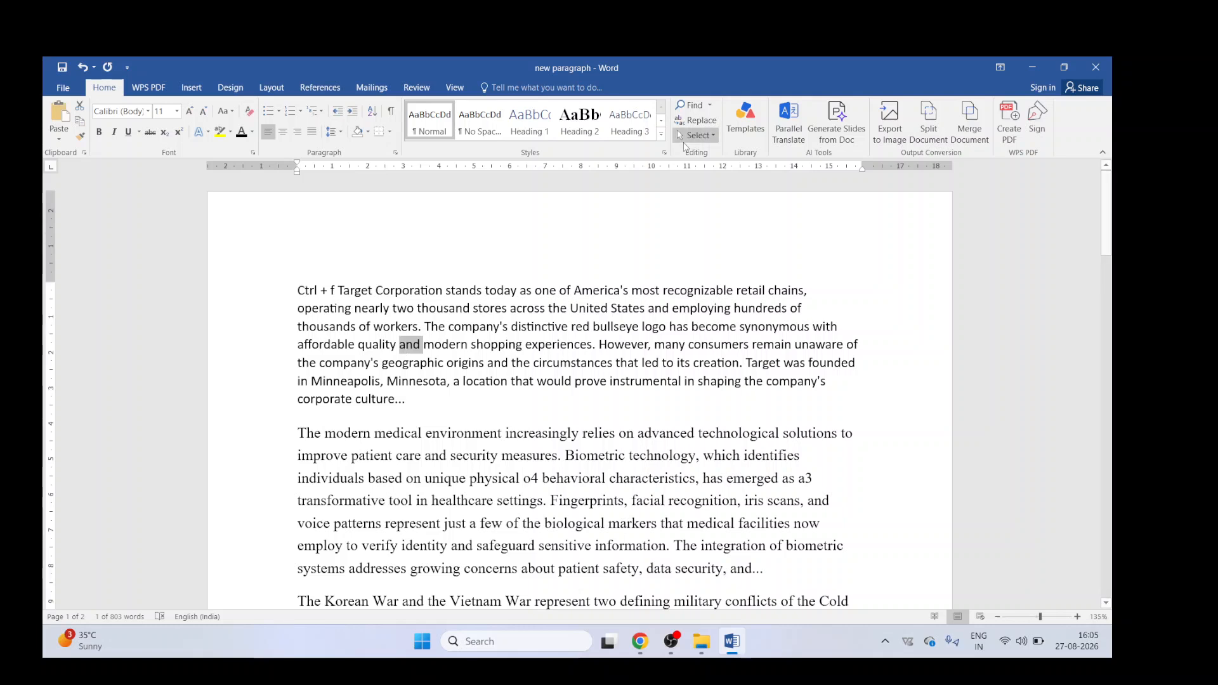
pyautogui.click(699, 120)
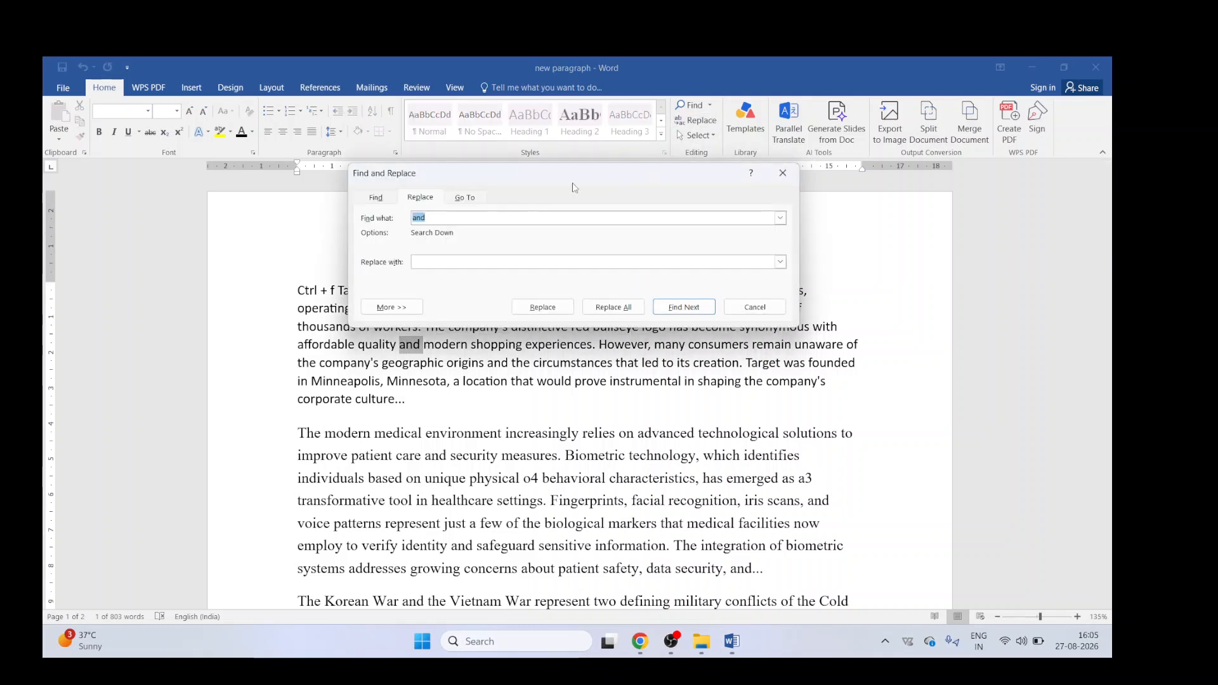
pyautogui.click(443, 261)
pyautogui.write('Vinod')
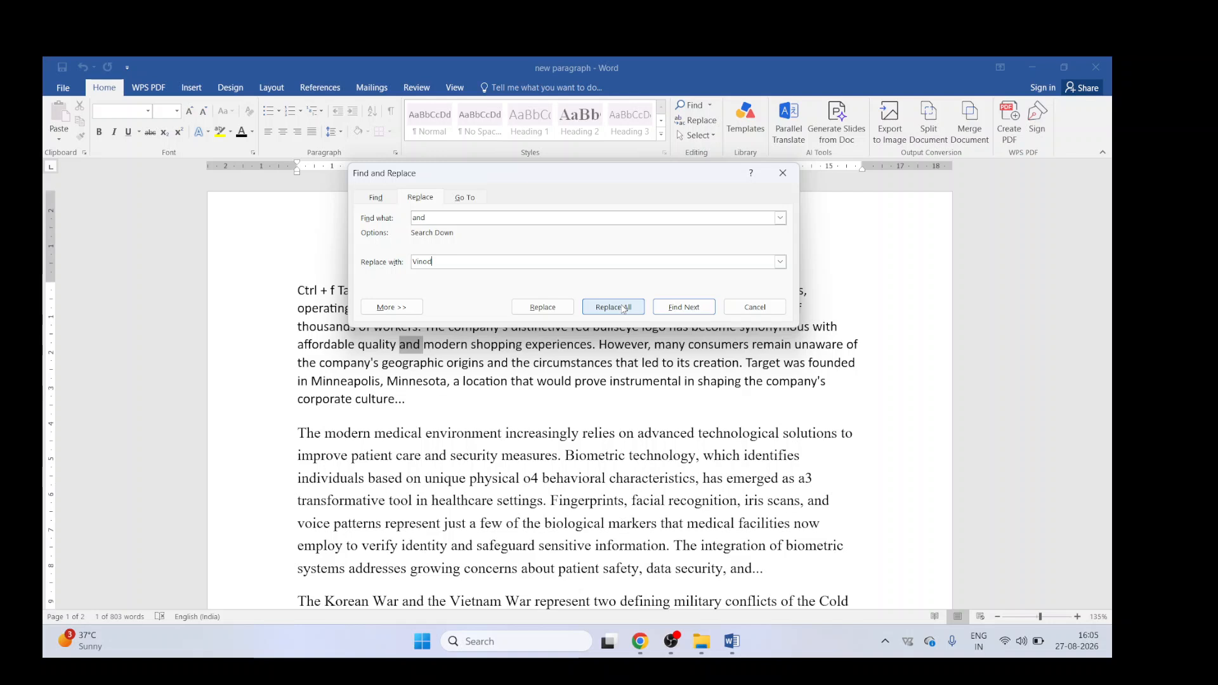
# Step: Expand the search options and set the replacement's font format to Strikethrough
pyautogui.click(388, 308)
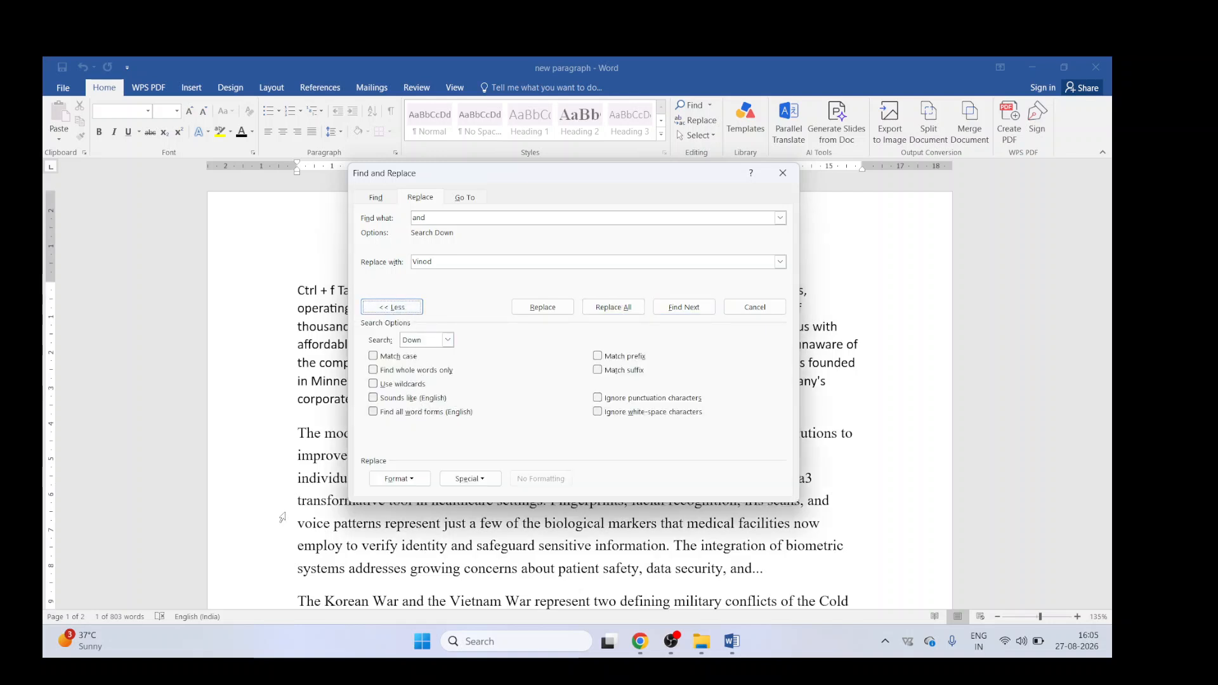
pyautogui.click(417, 480)
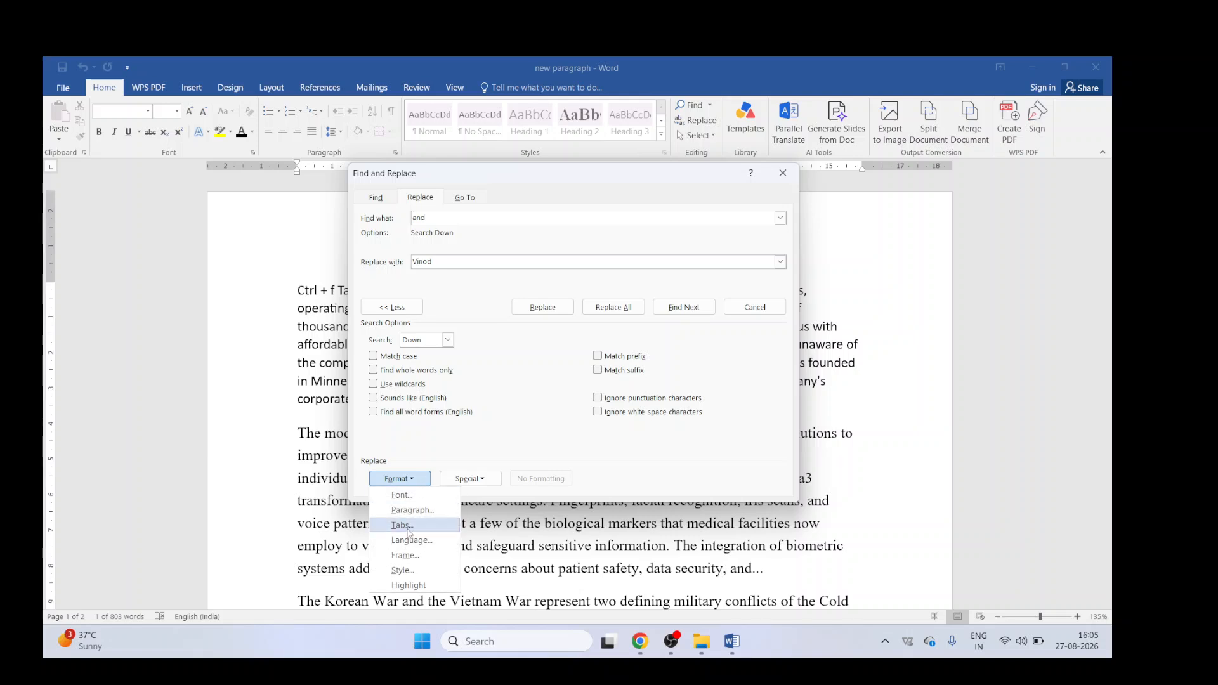
pyautogui.click(406, 496)
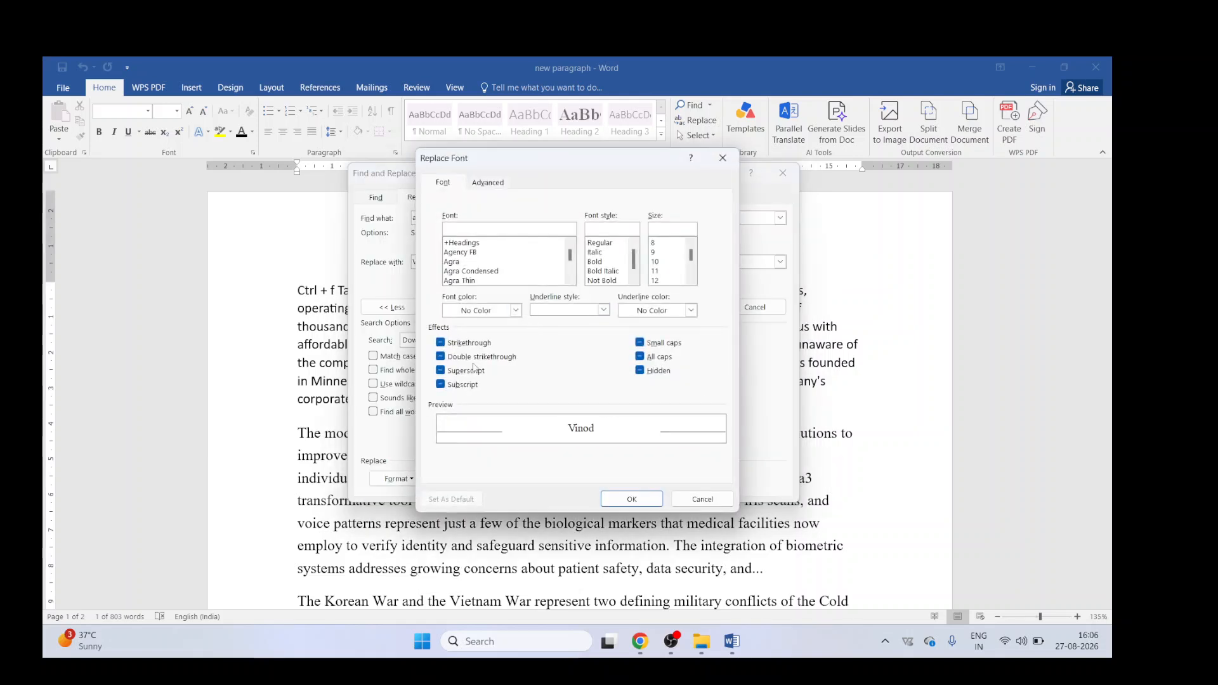
pyautogui.click(469, 346)
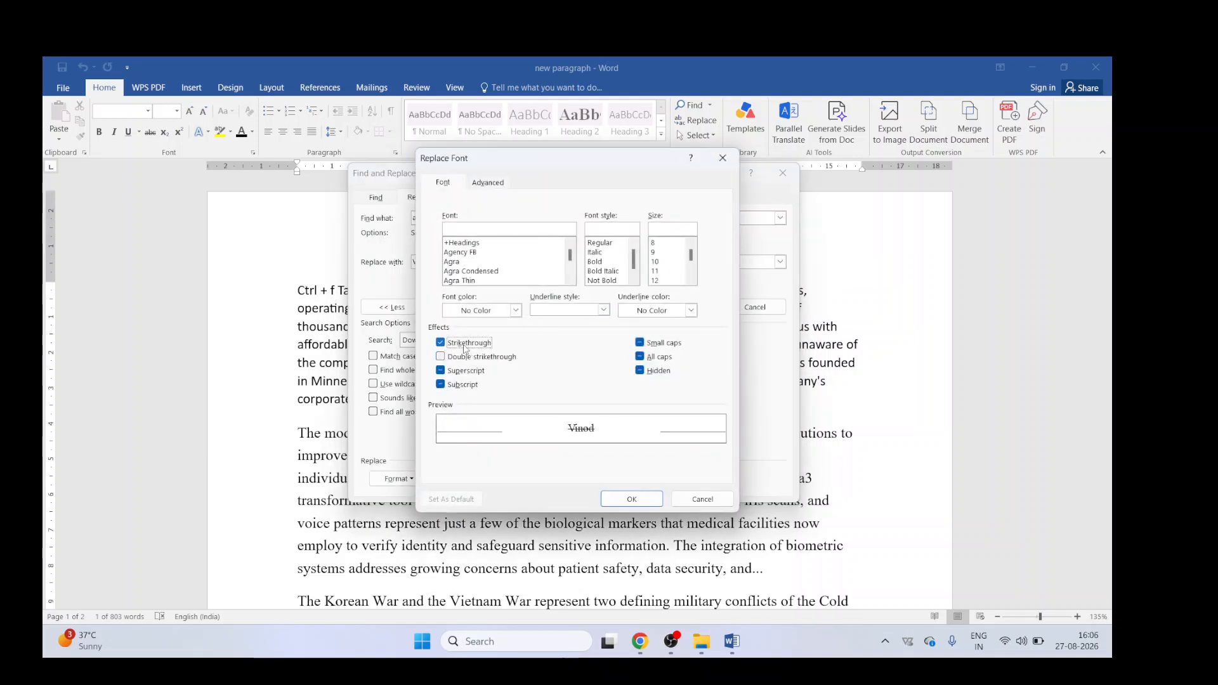
pyautogui.click(632, 499)
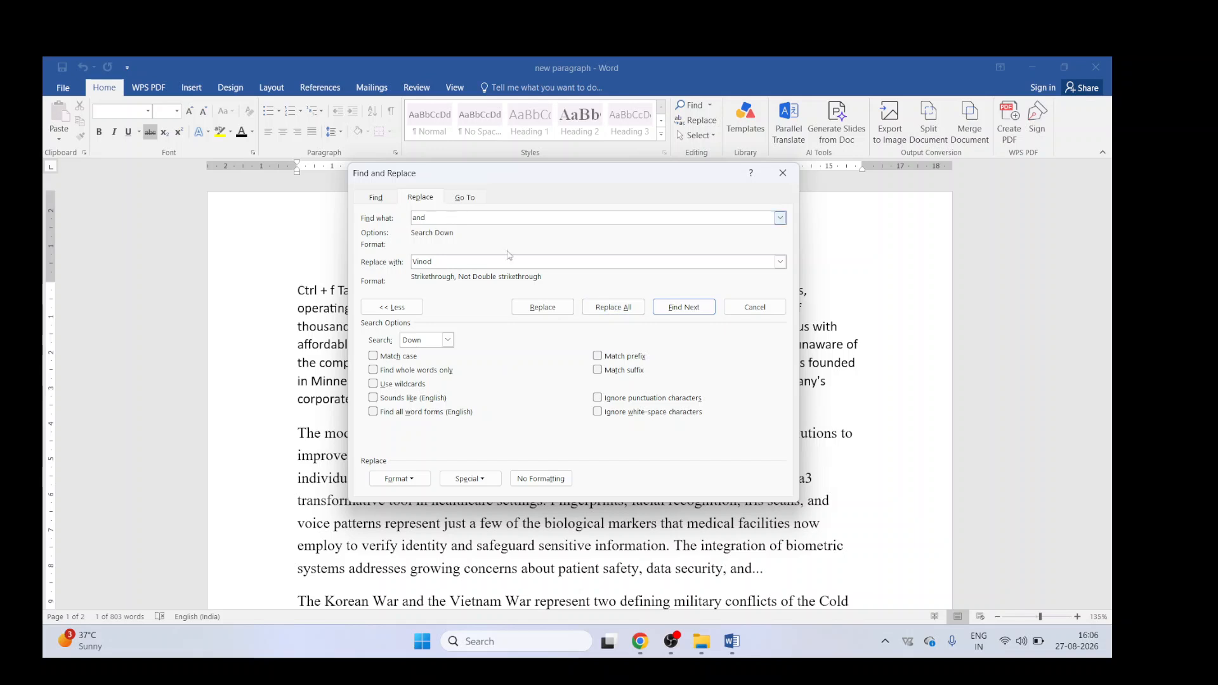
# Step: Replace all occurrences of "and" with the struck-through replacement, close the dialog, and undo the replacement
pyautogui.click(611, 309)
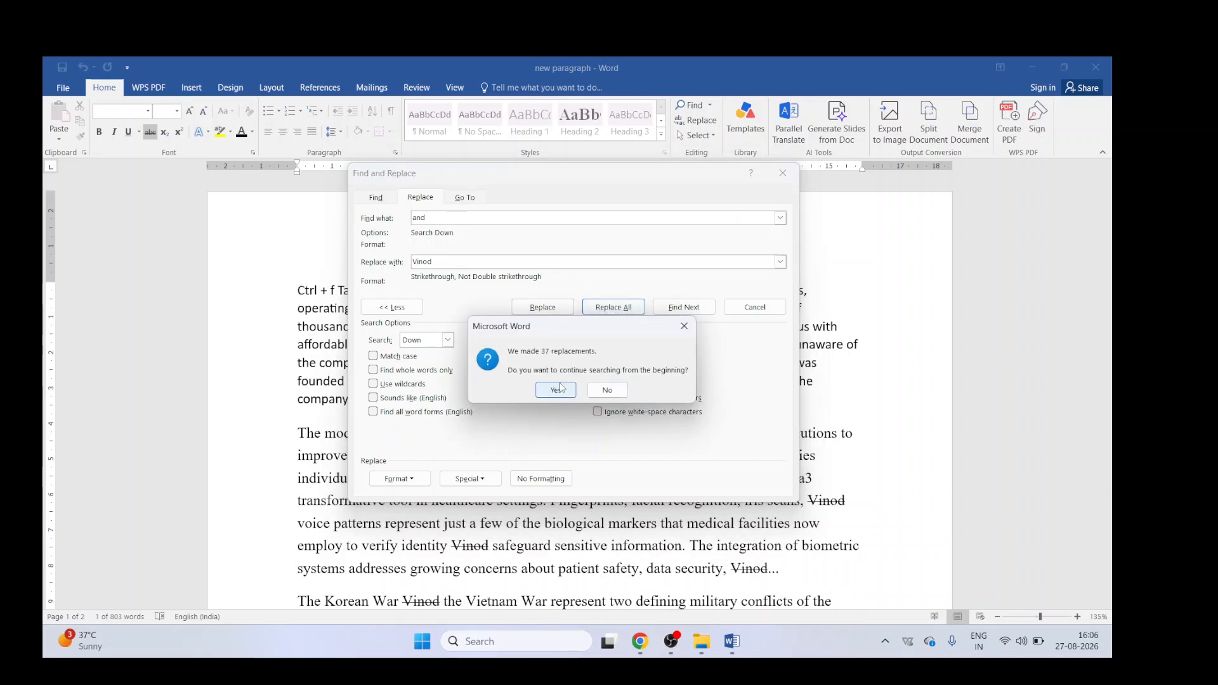
pyautogui.click(558, 390)
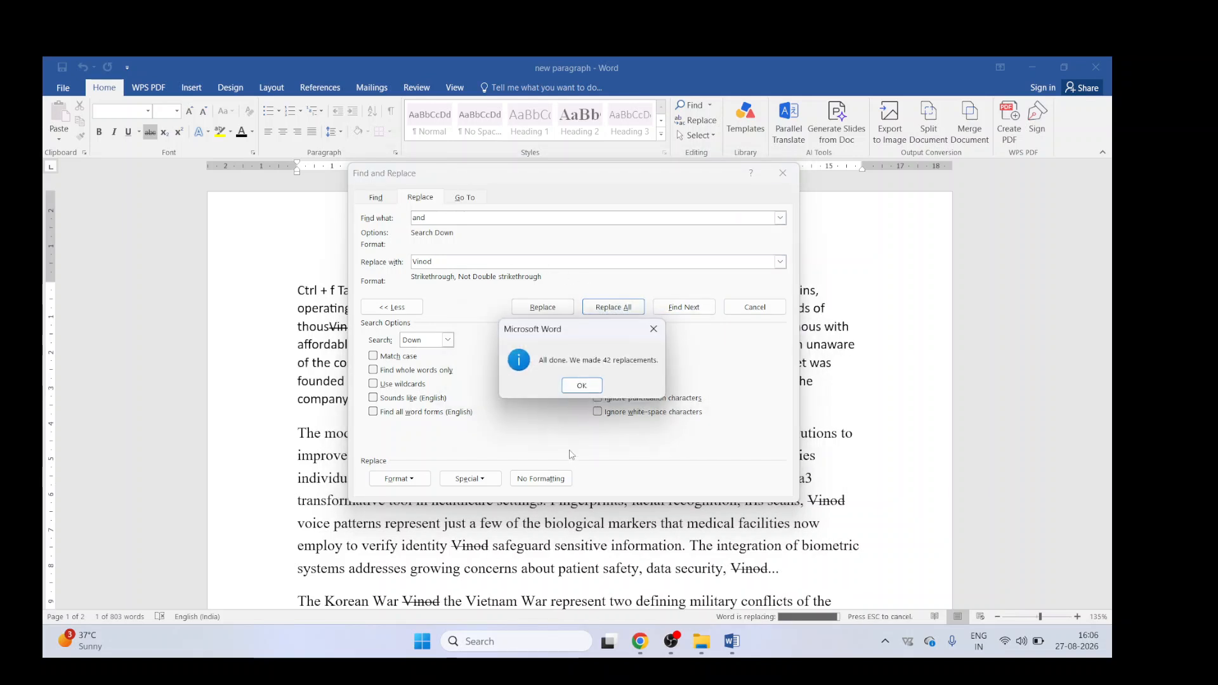
pyautogui.click(579, 388)
pyautogui.click(783, 173)
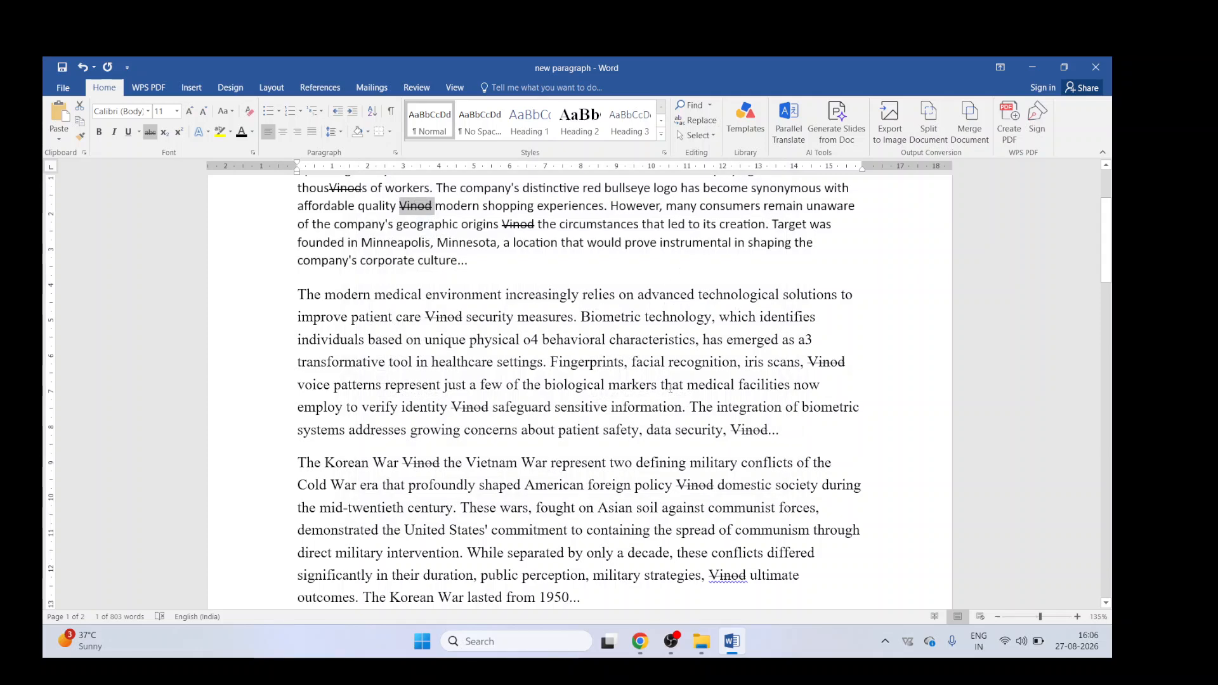
pyautogui.scroll(3, 665, 385)
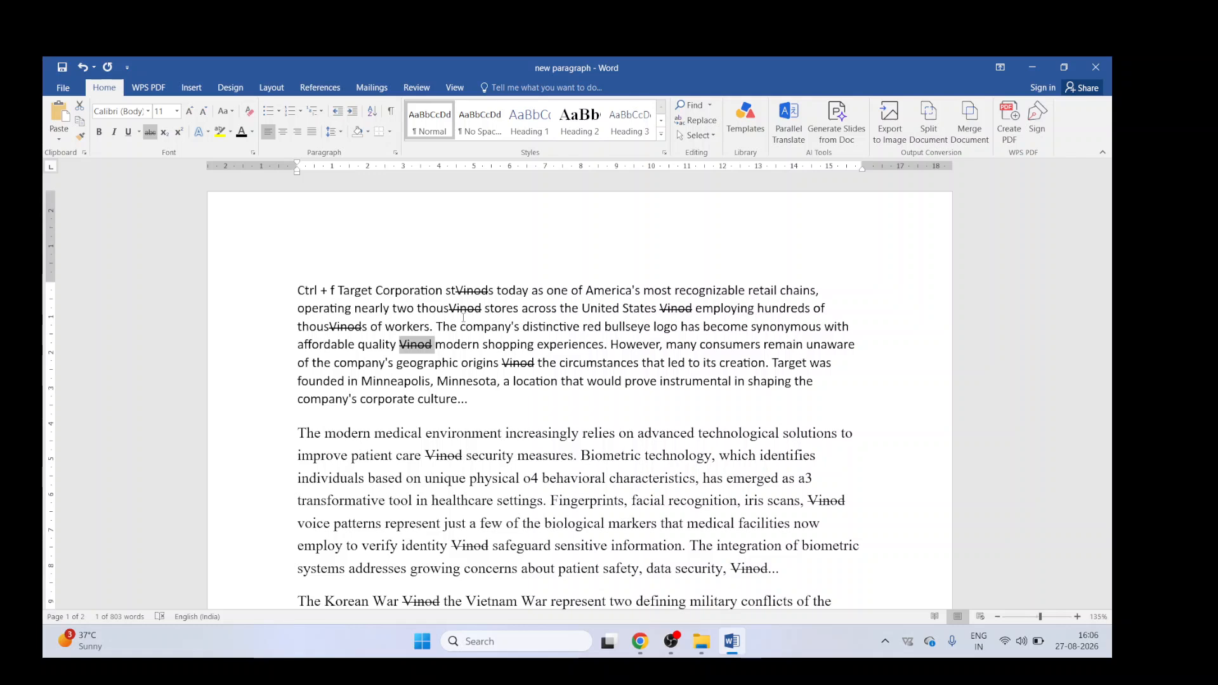
pyautogui.hotkey('ctrl', 'z')
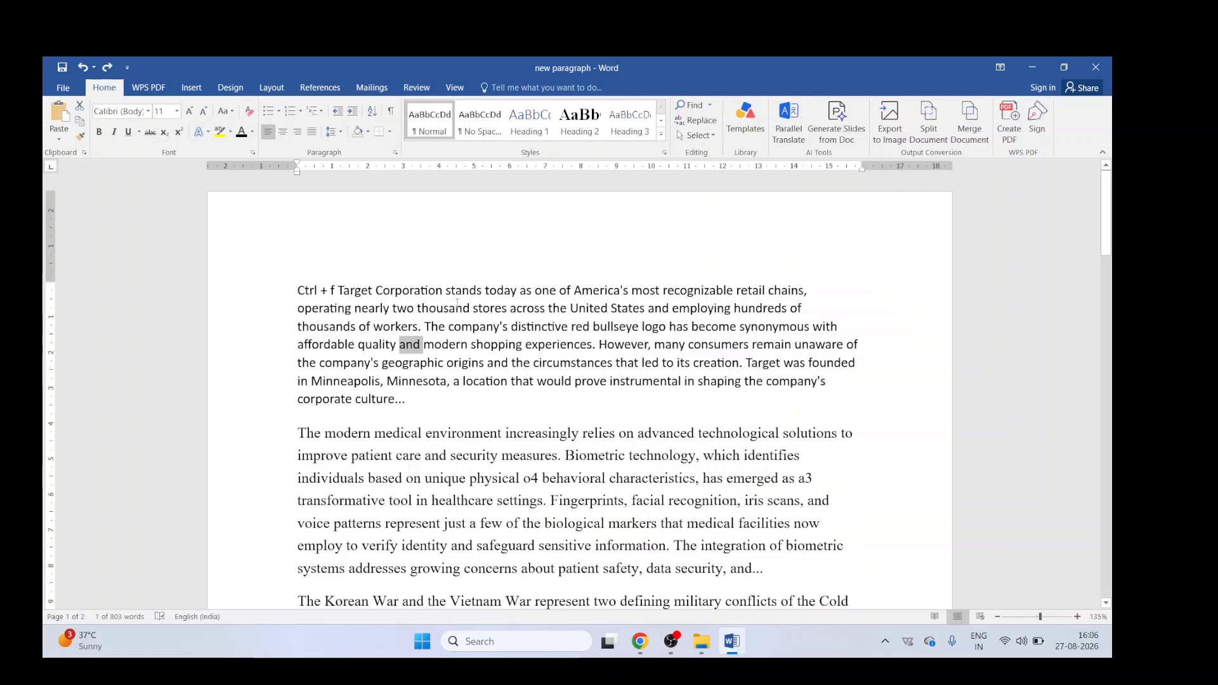
# Step: Reopen Replace and set the search text's font format to red font color
pyautogui.hotkey('ctrl', 'h')
pyautogui.click(439, 347)
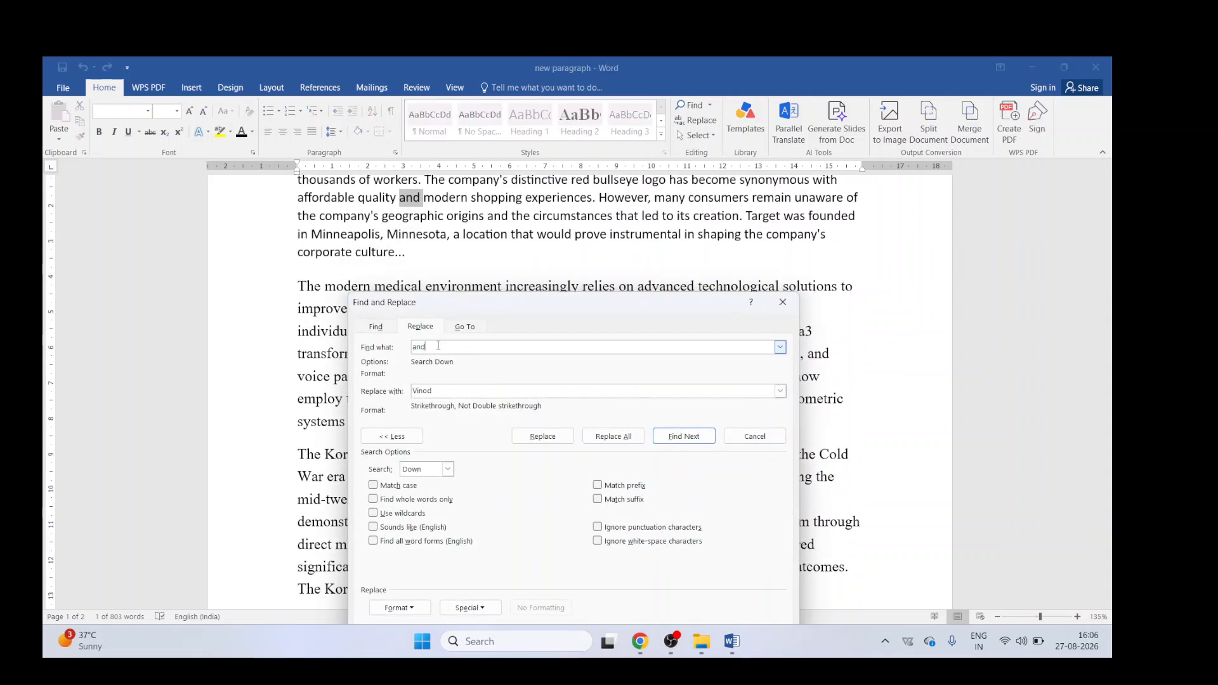
pyautogui.press('Left')
pyautogui.press('Left')
pyautogui.press('Left')
pyautogui.press('Left')
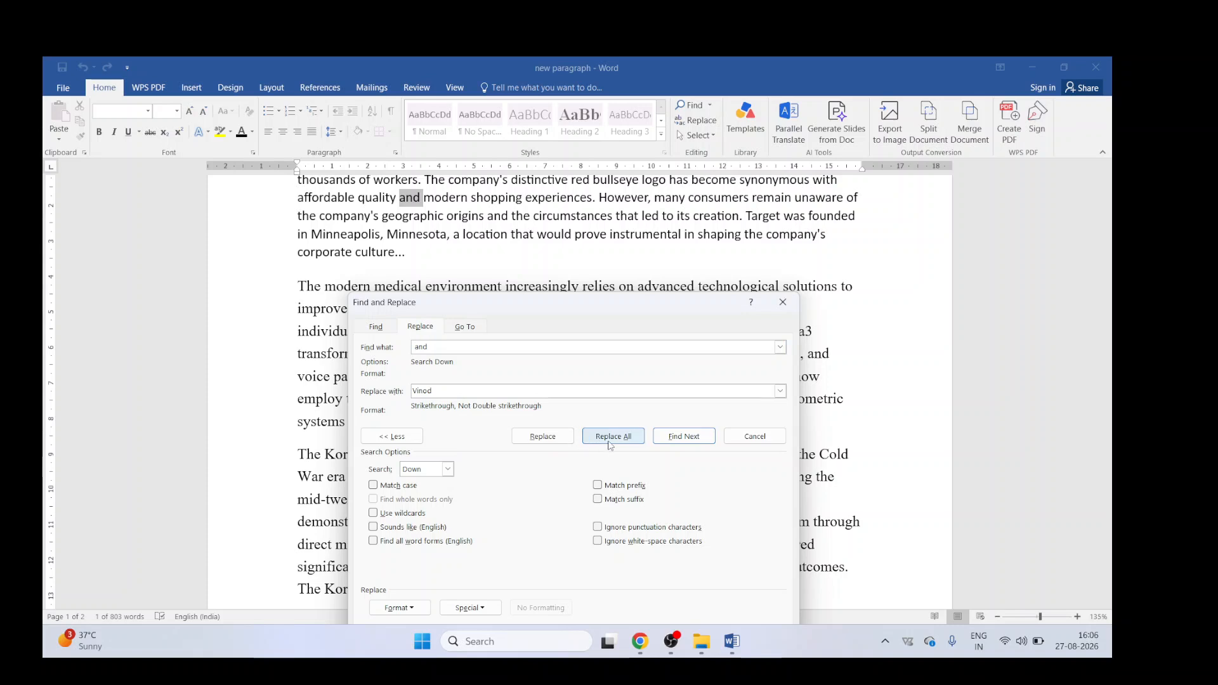
pyautogui.click(399, 608)
pyautogui.click(403, 504)
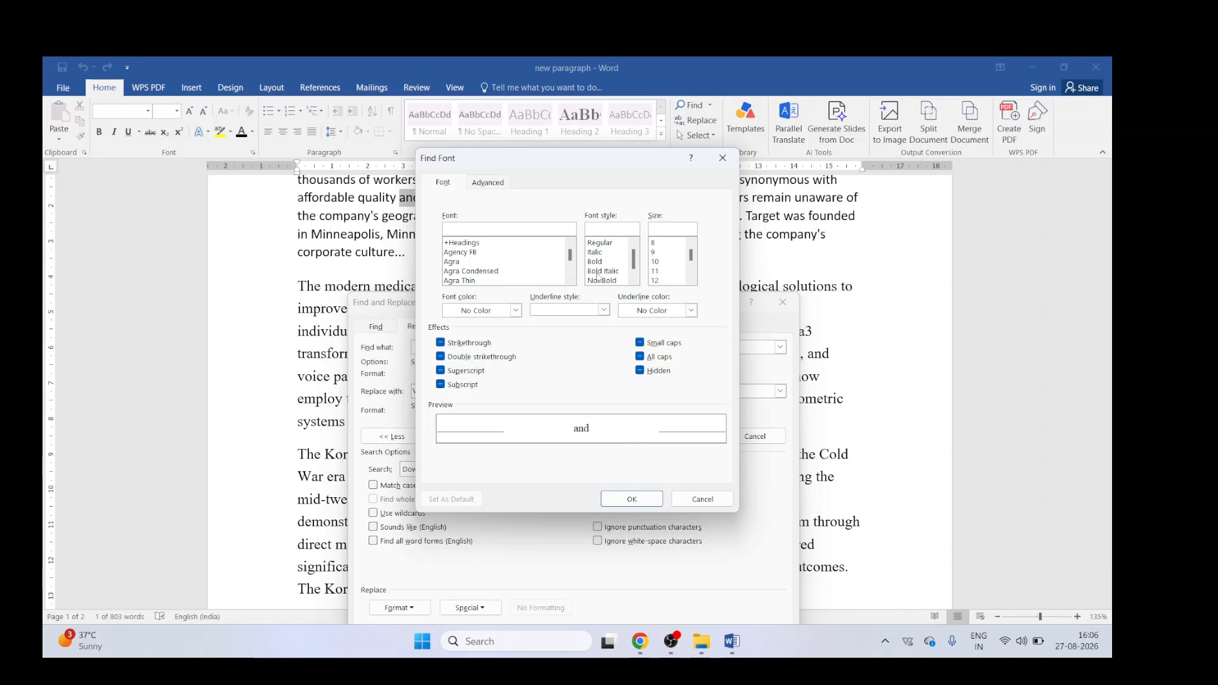
pyautogui.click(501, 311)
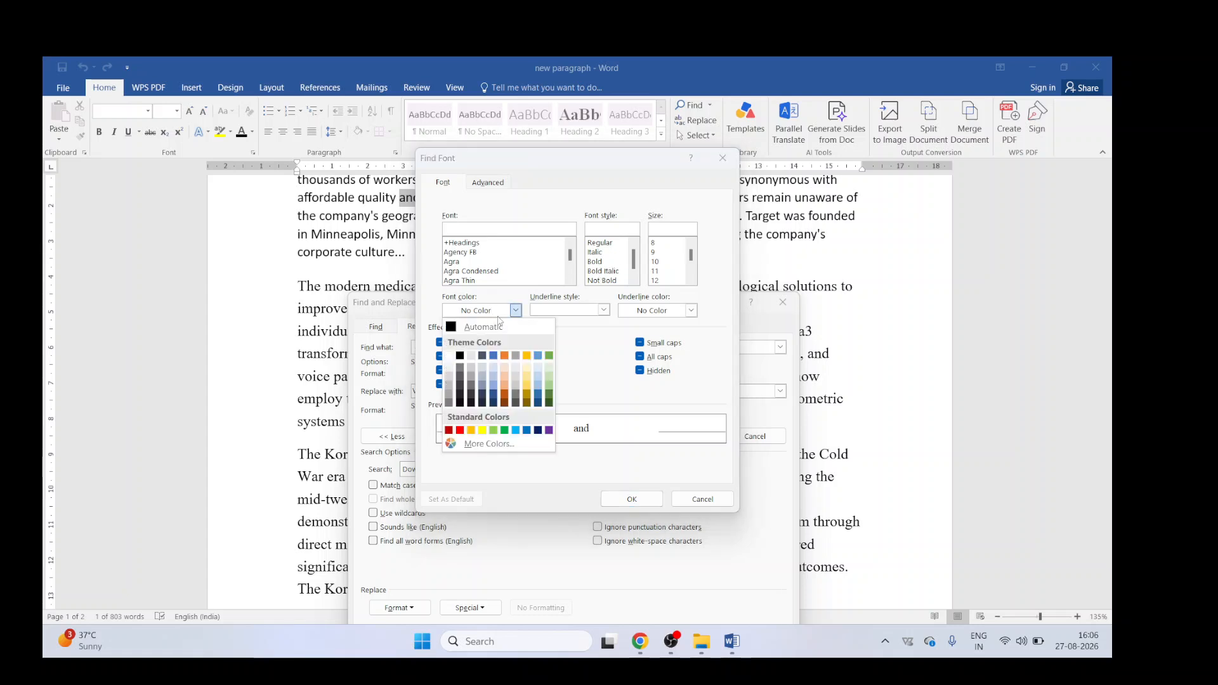
pyautogui.click(460, 430)
pyautogui.click(441, 343)
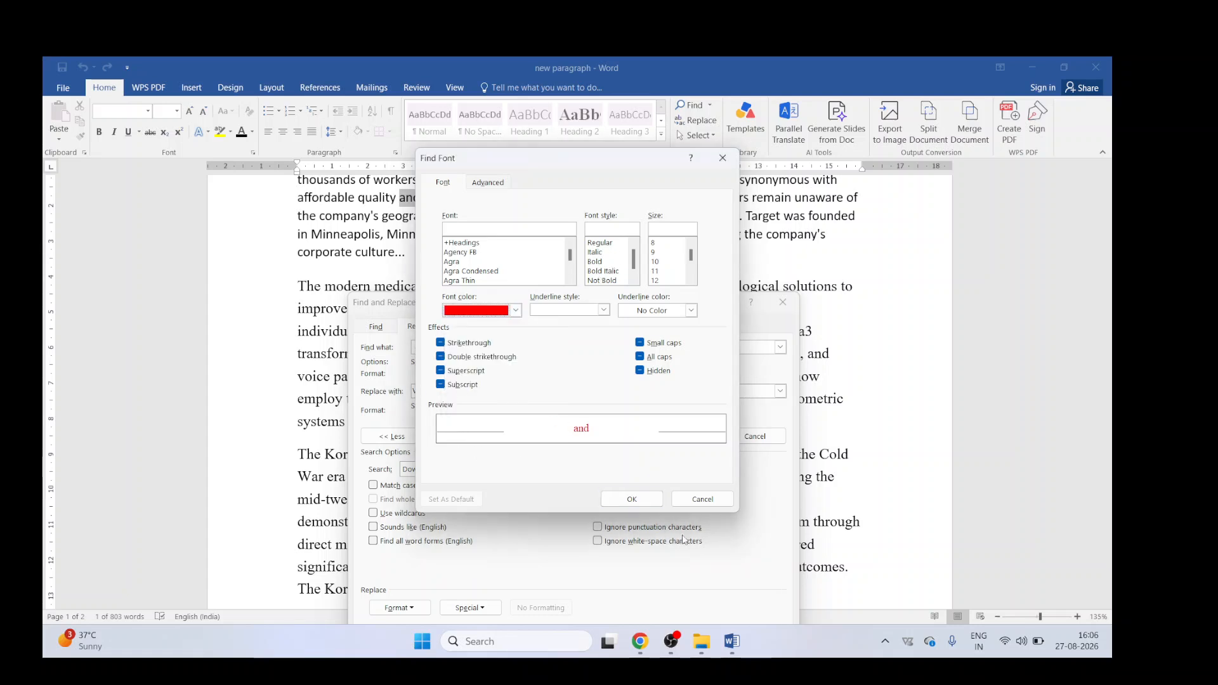
pyautogui.click(632, 499)
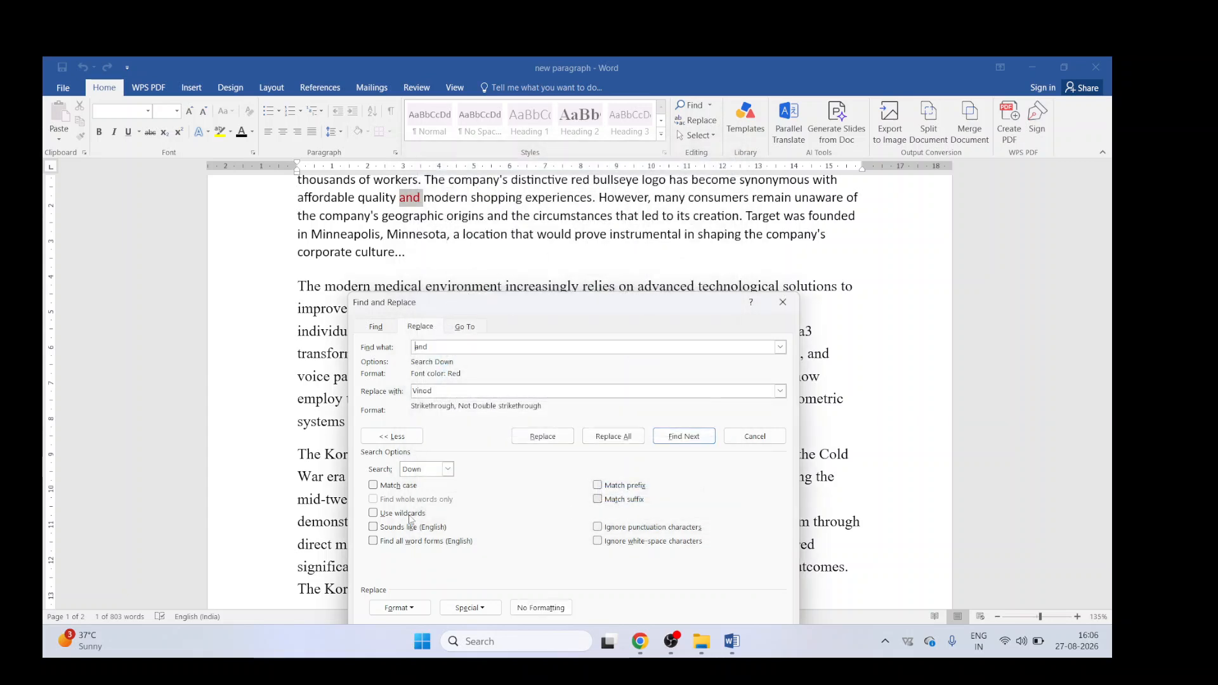
# Step: Try replacing all red "and" occurrences twice, continuing from the beginning, then close the dialog
pyautogui.click(613, 442)
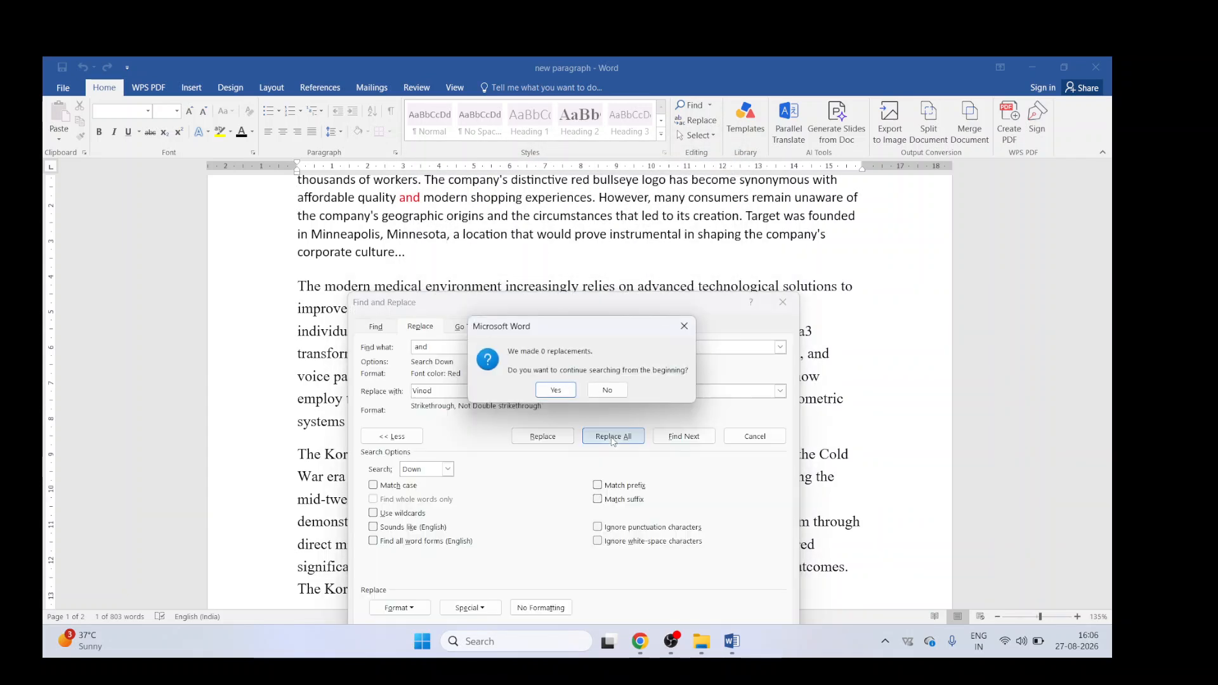
pyautogui.click(557, 391)
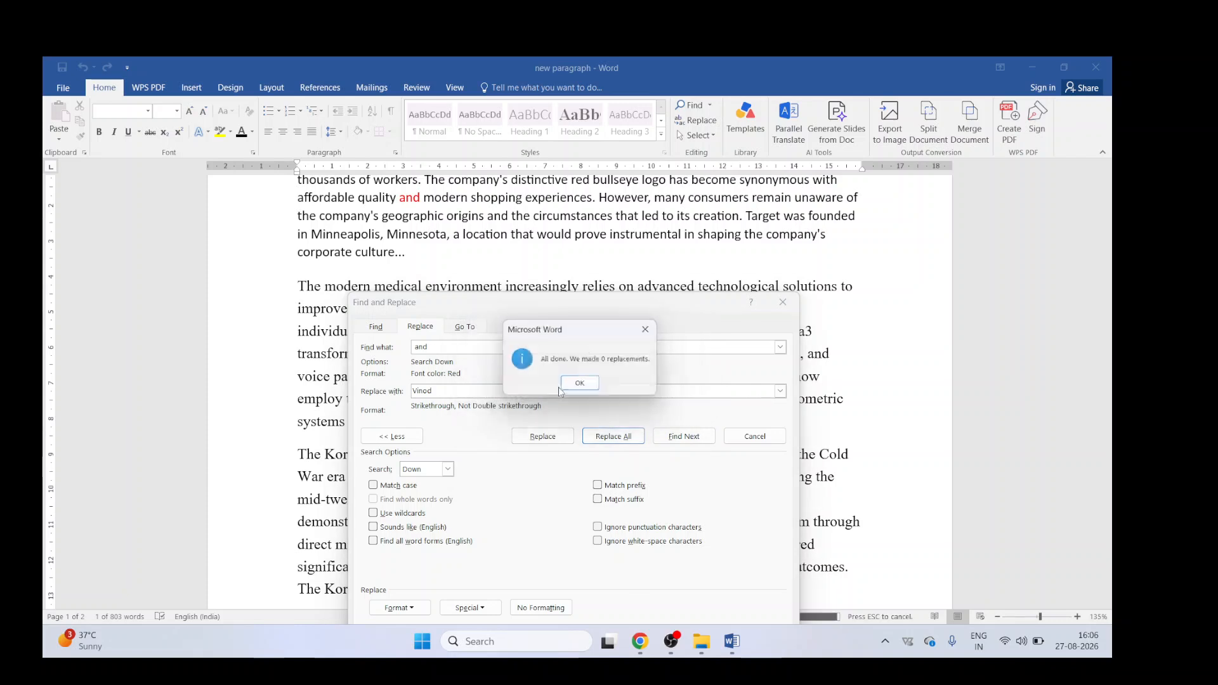
pyautogui.click(581, 390)
pyautogui.click(437, 349)
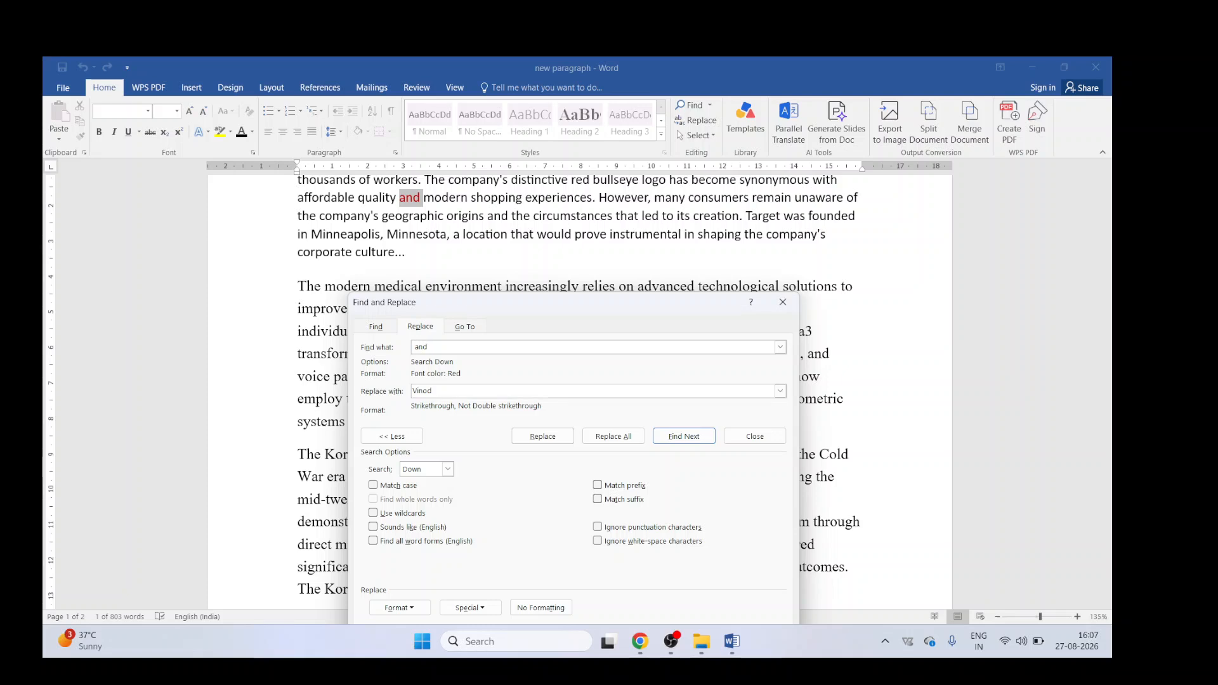
pyautogui.click(613, 437)
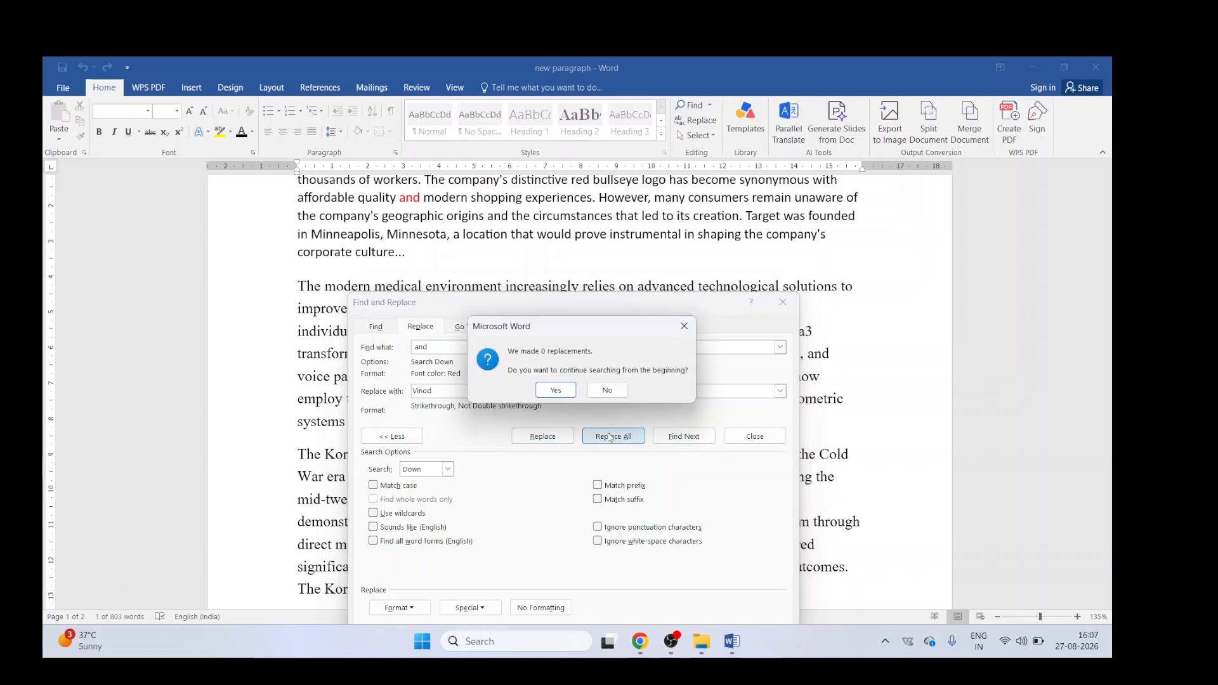
pyautogui.click(557, 390)
pyautogui.click(580, 389)
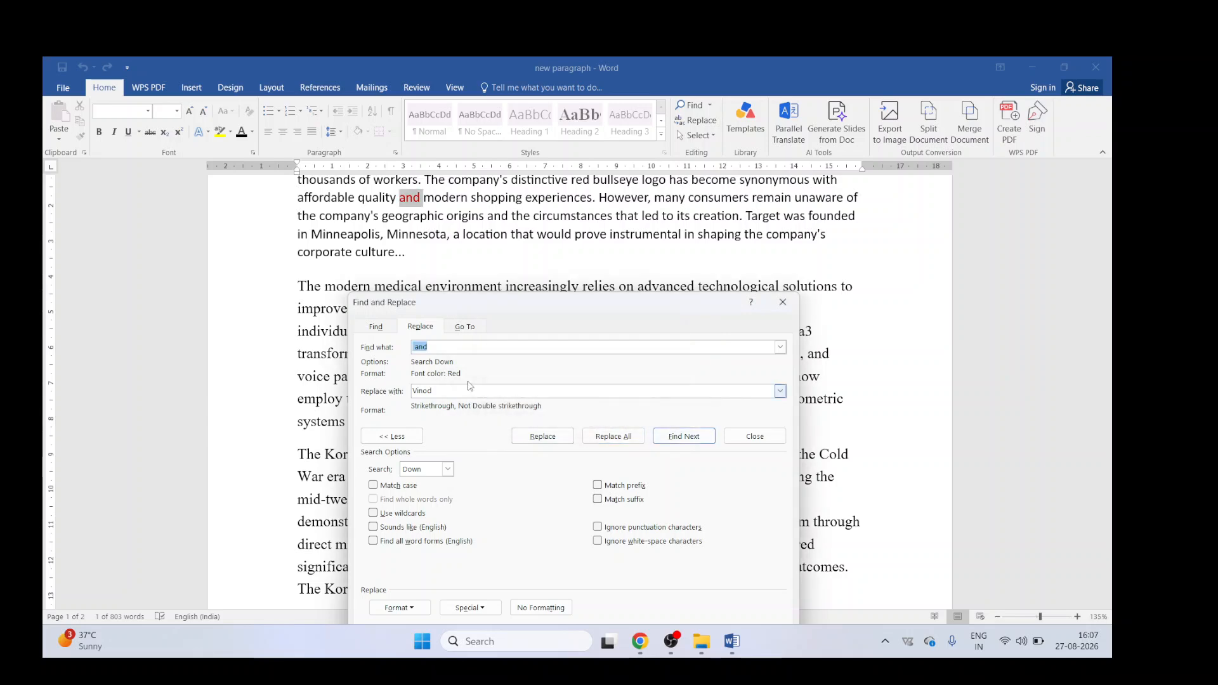
pyautogui.click(754, 436)
# Step: Select the word "on" in the medical paragraph and reopen Replace with it as the search text
pyautogui.scroll(1, 440, 333)
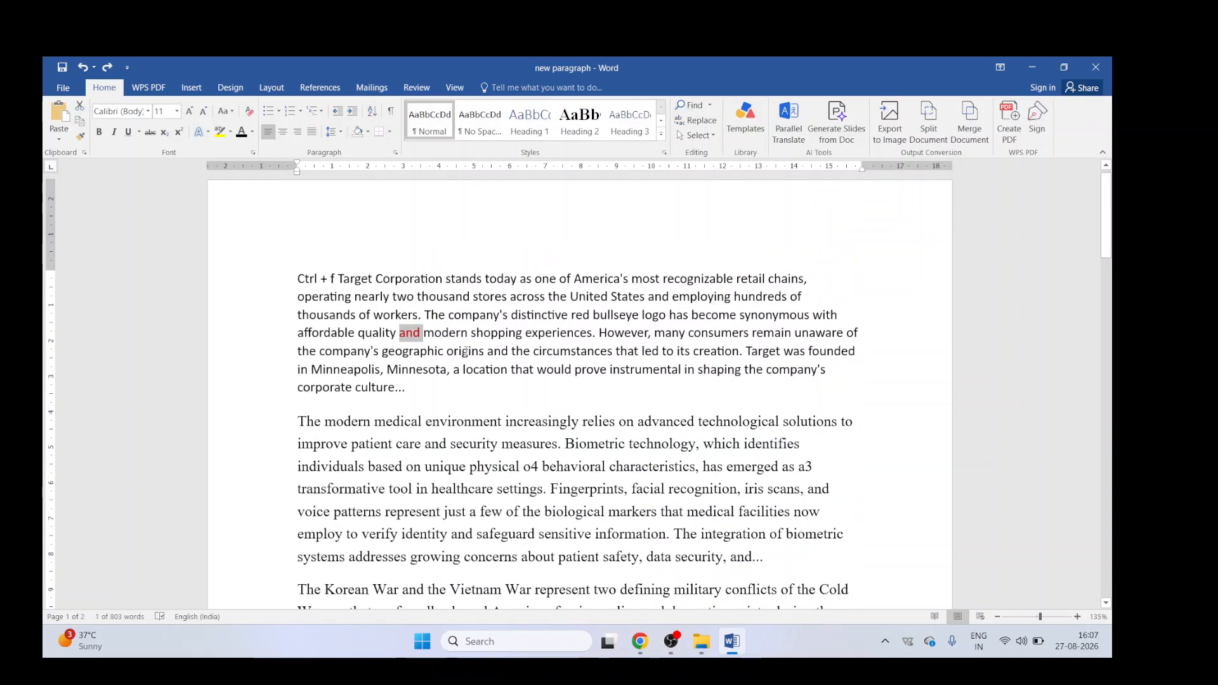
pyautogui.scroll(-12, 466, 351)
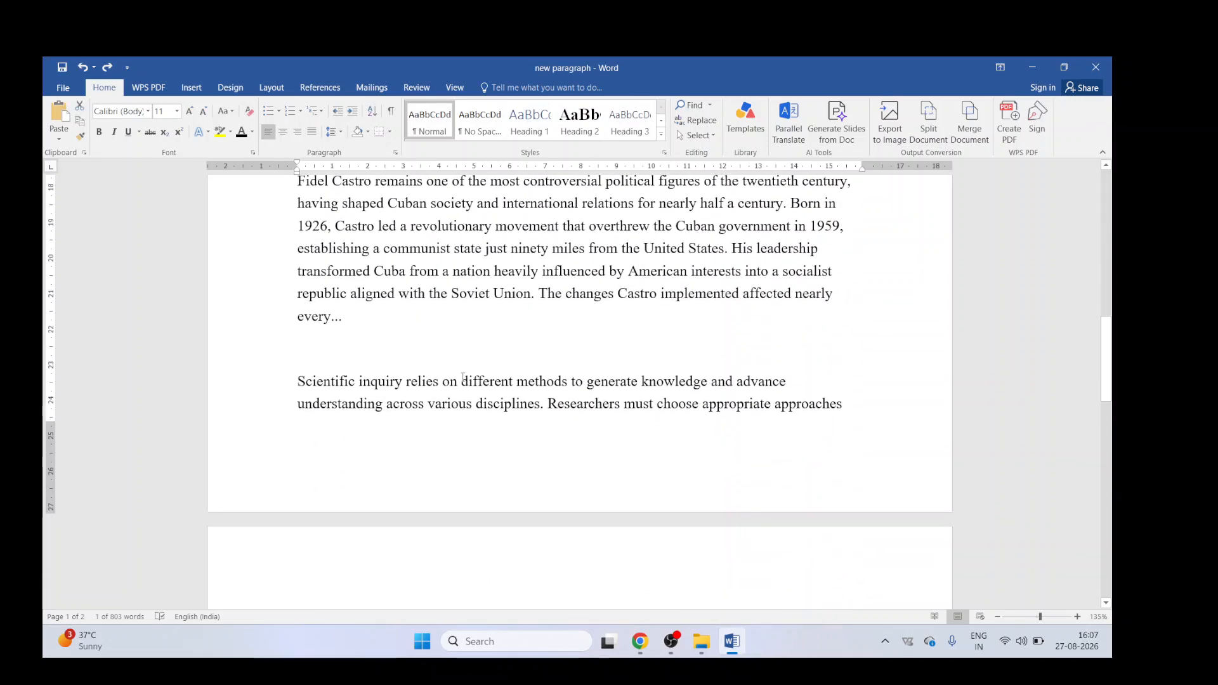
pyautogui.scroll(12, 463, 377)
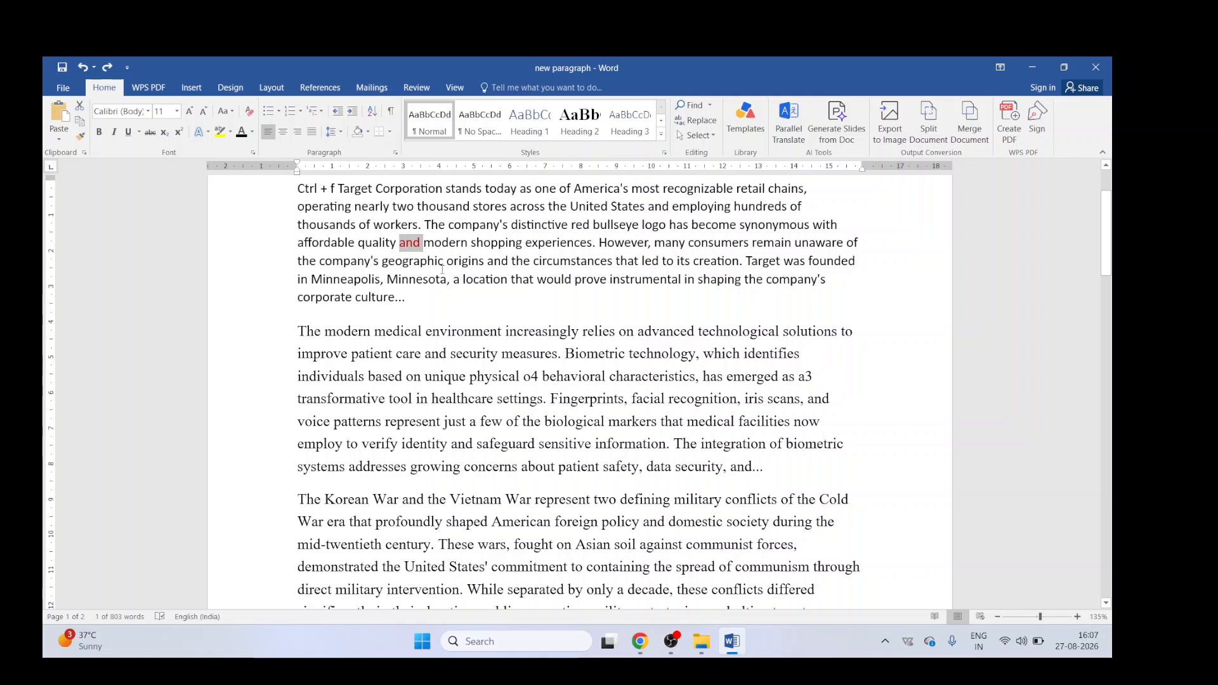
pyautogui.scroll(1, 775, 312)
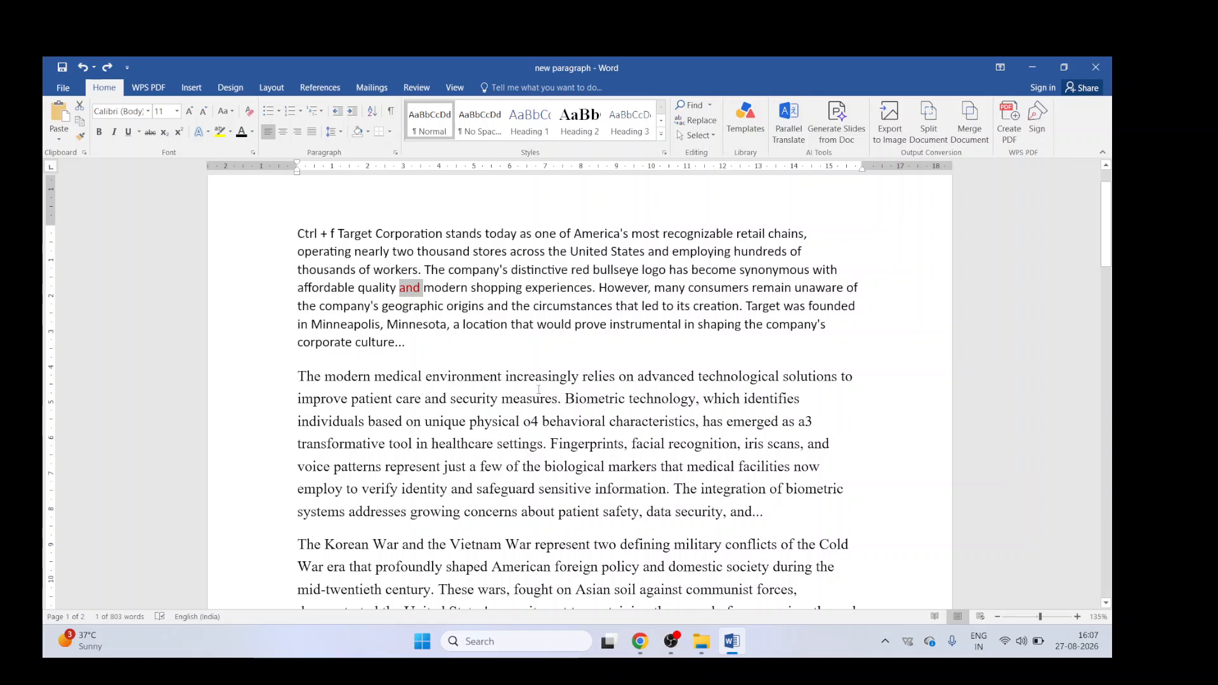
pyautogui.doubleClick(626, 377)
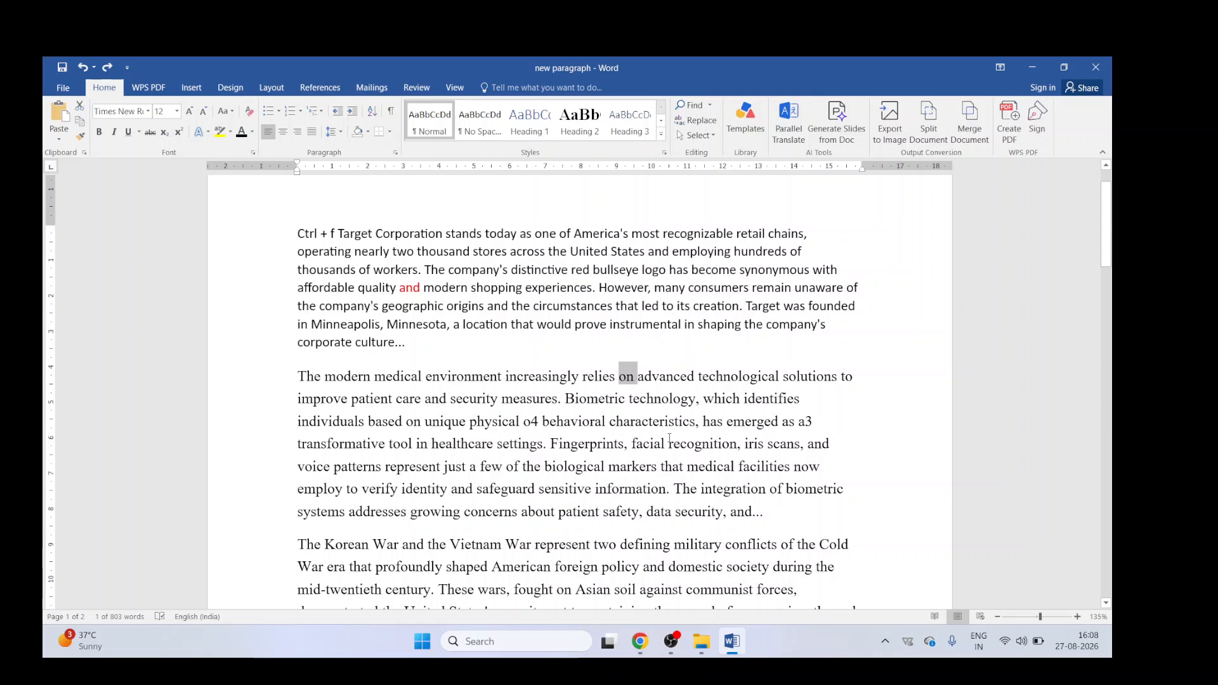
pyautogui.hotkey('ctrl', 'h')
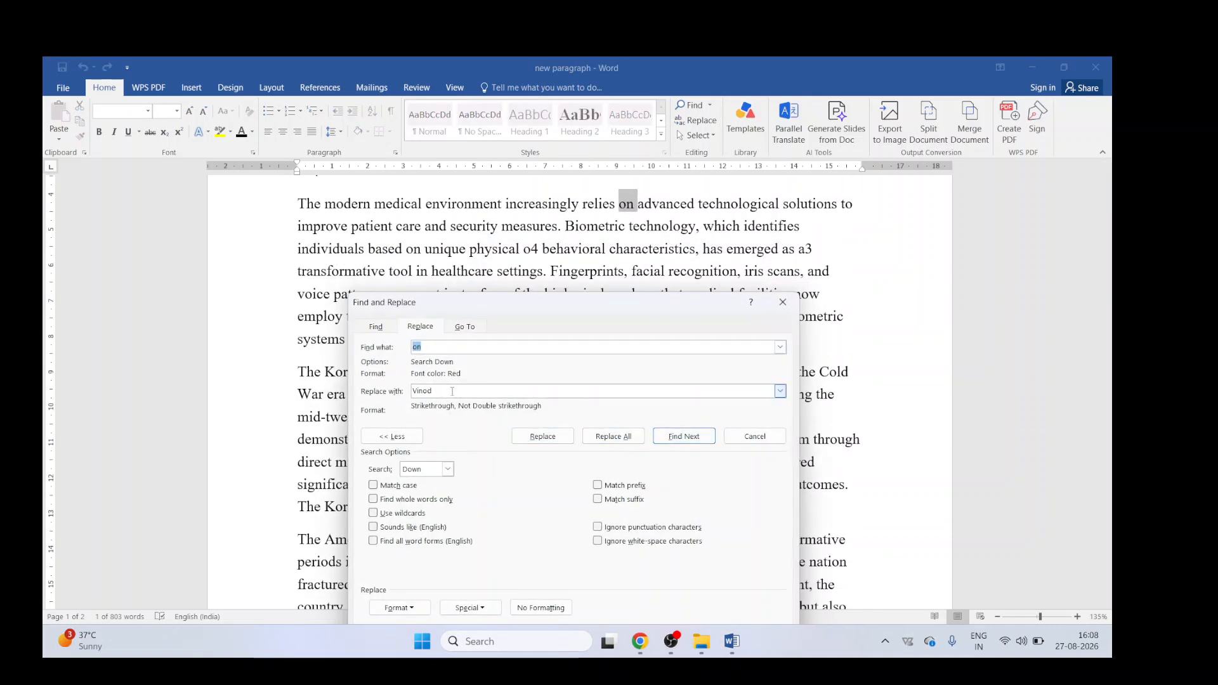
# Step: Add Double strikethrough to the search text's font format
pyautogui.click(416, 613)
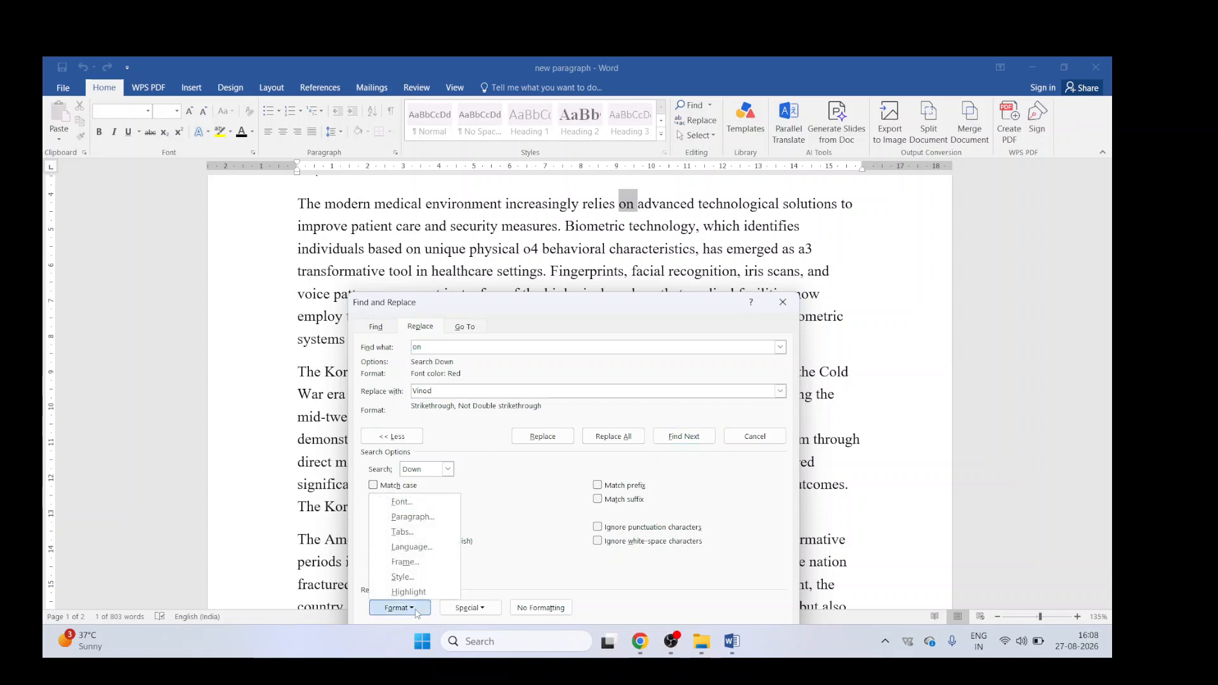
pyautogui.click(412, 502)
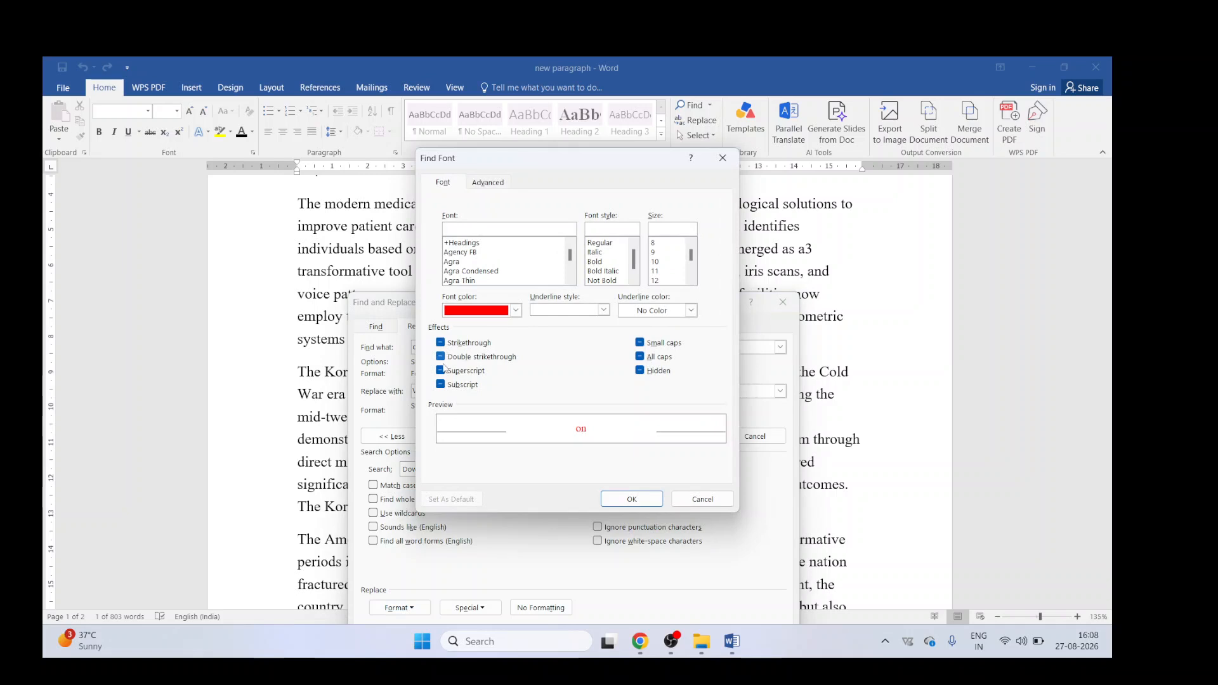
pyautogui.click(442, 360)
pyautogui.click(631, 499)
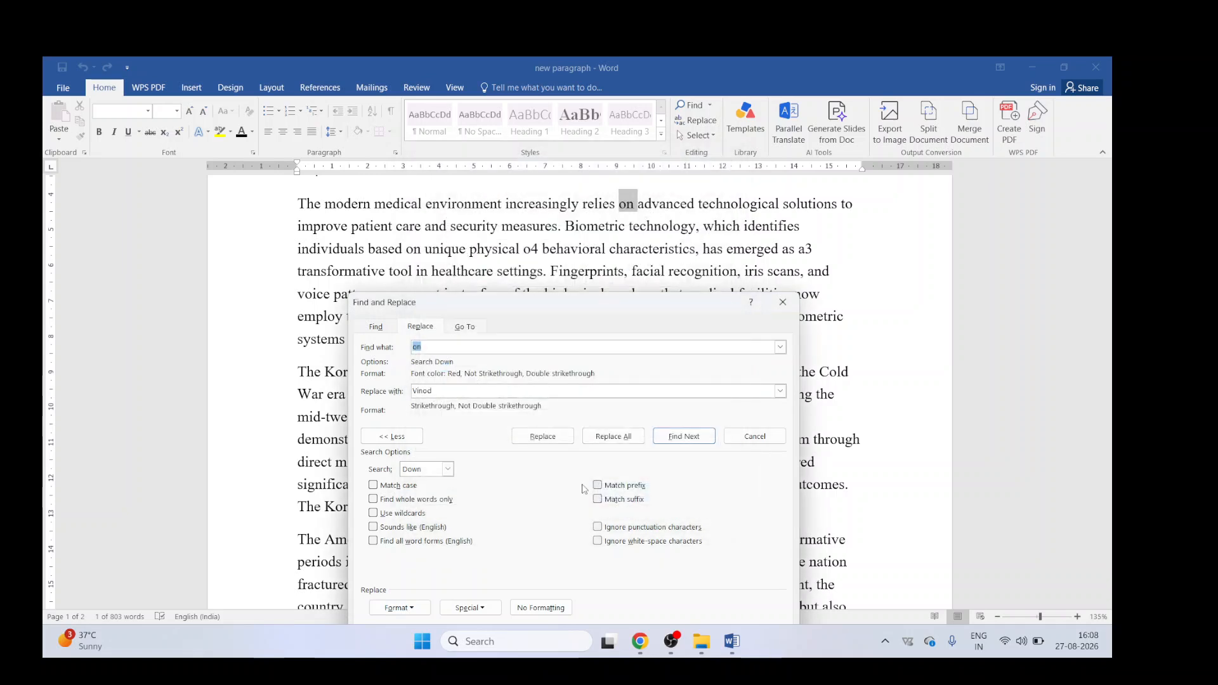
# Step: Try to replace all formatted "on" occurrences, dismiss the message, and close the dialog
pyautogui.click(625, 438)
pyautogui.click(558, 391)
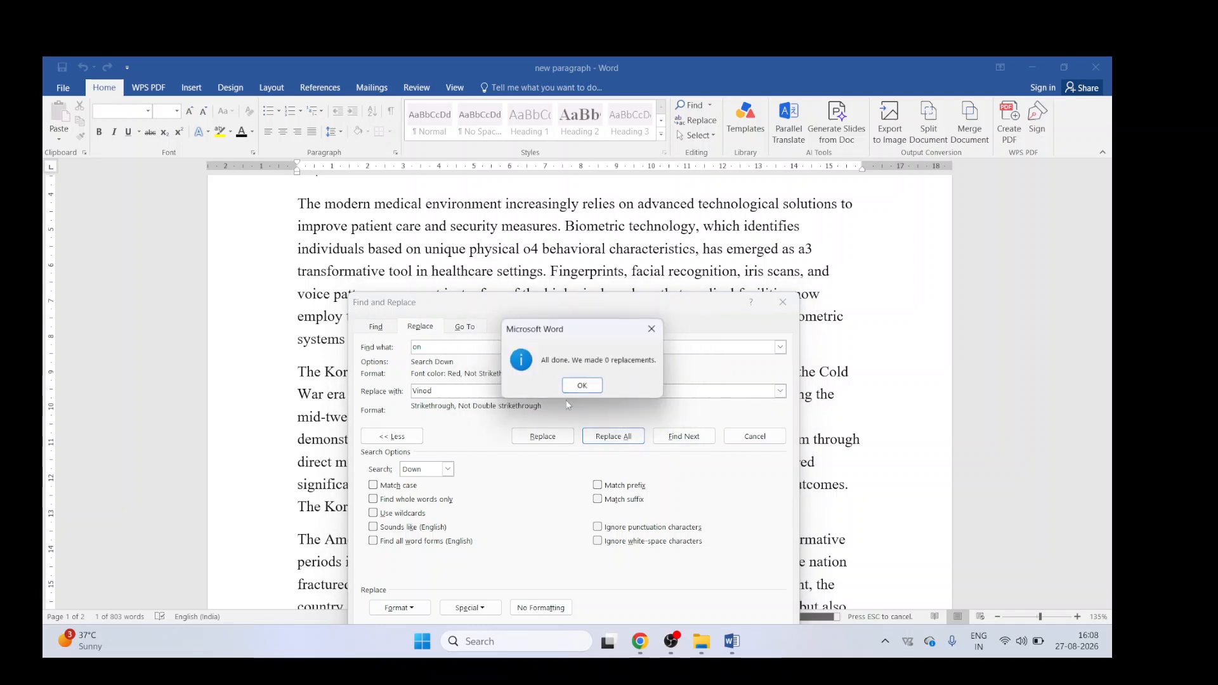
pyautogui.click(583, 385)
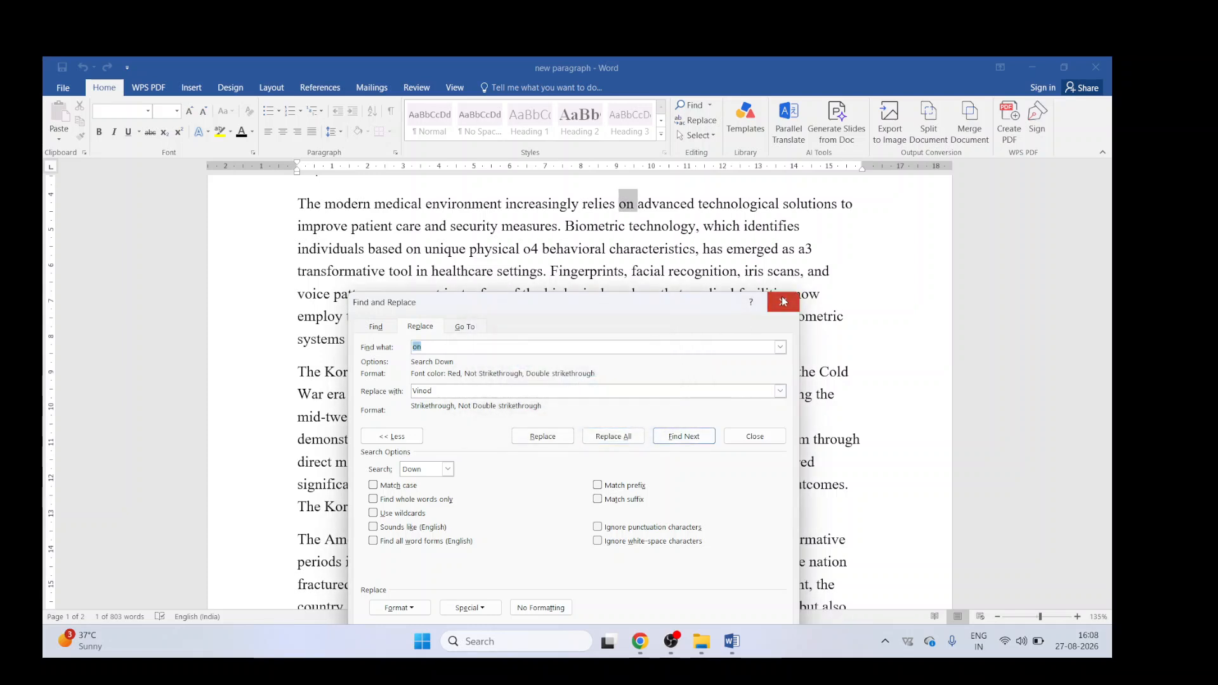
pyautogui.click(783, 302)
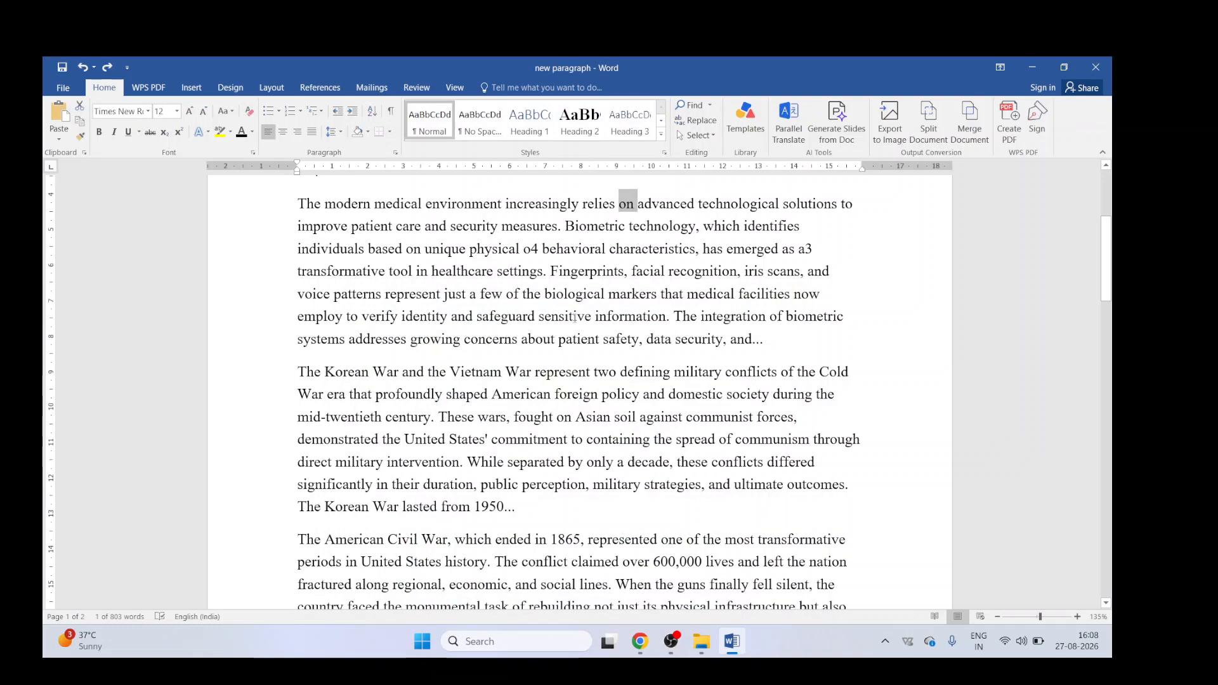
# Step: Select the word "advanced", reopen Replace, and try replacing all, continuing from the beginning
pyautogui.doubleClick(666, 205)
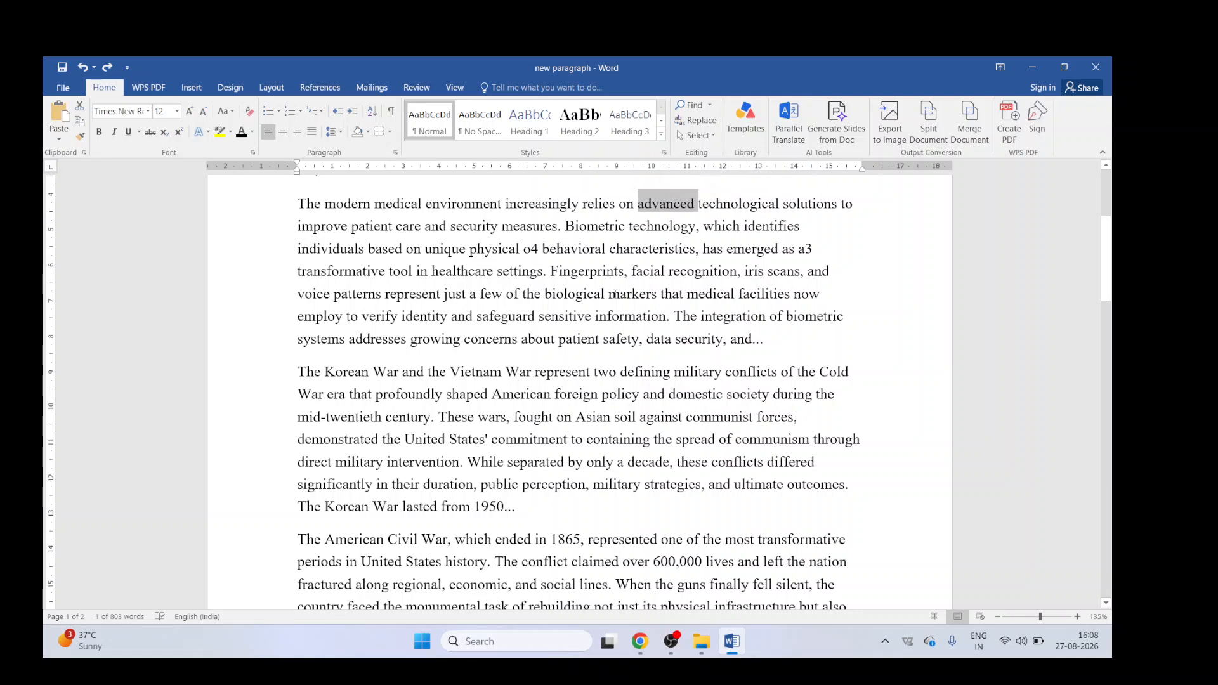
pyautogui.hotkey('ctrl', 'h')
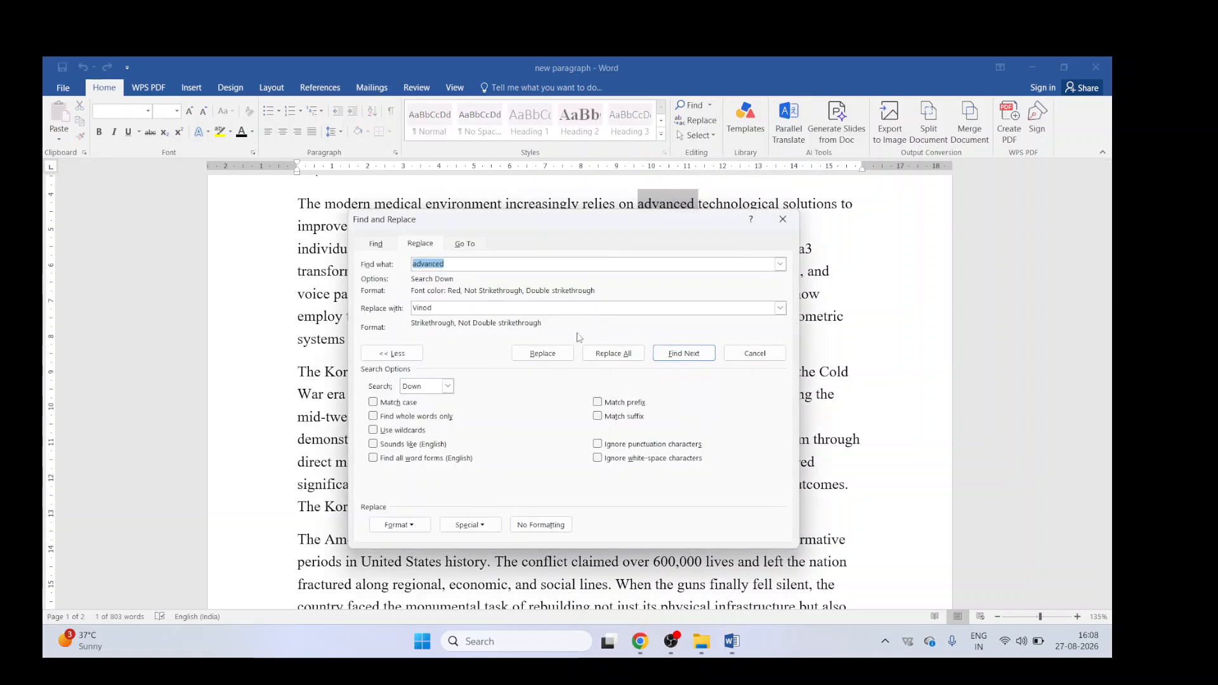
pyautogui.click(611, 354)
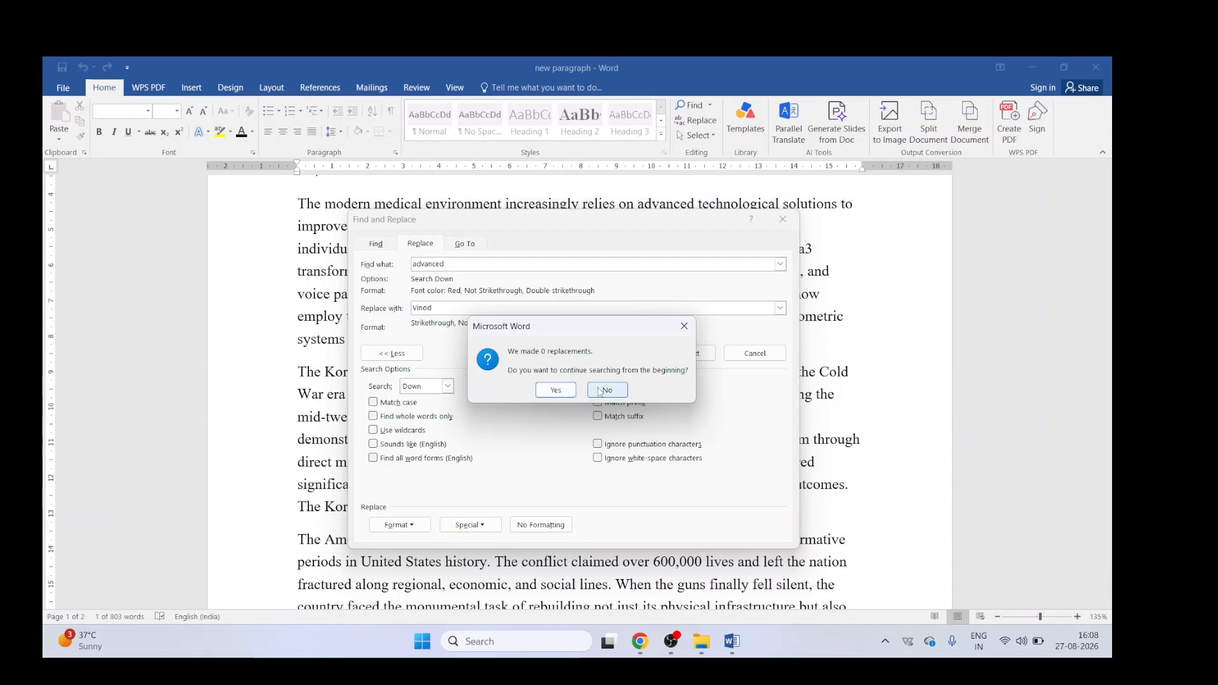
pyautogui.click(558, 390)
pyautogui.click(564, 388)
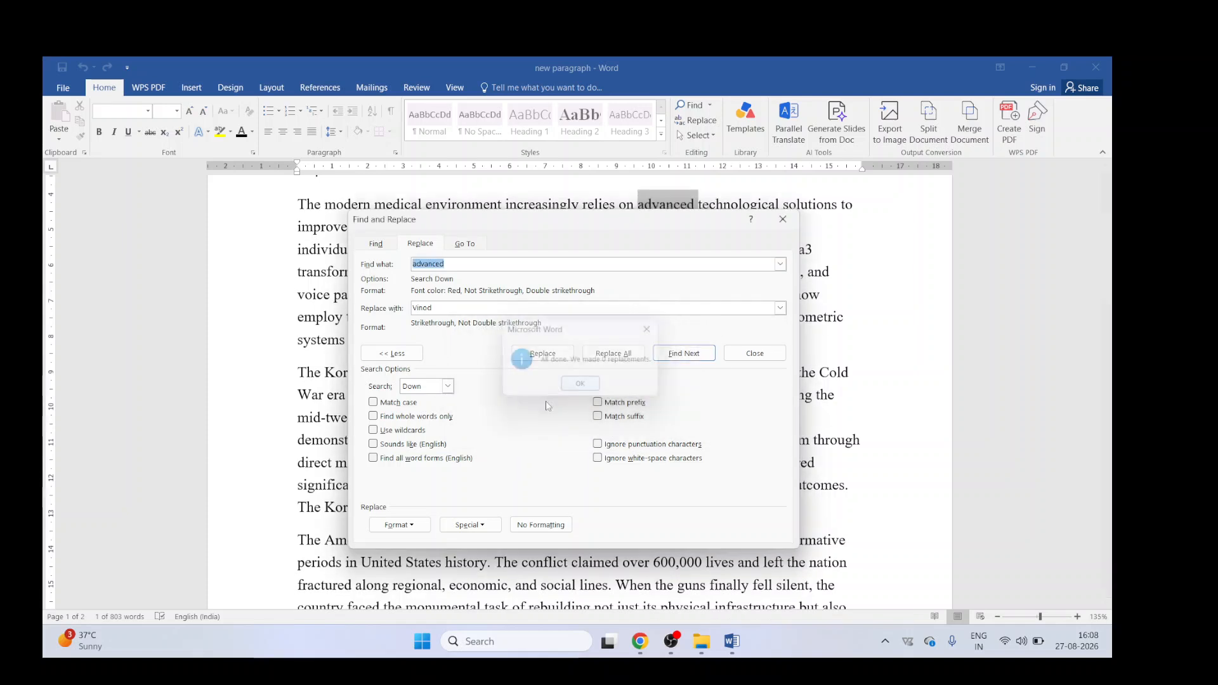
# Step: Clear the search text's formatting, replace all "advanced" with the struck-through "Vinod", and close the dialog
pyautogui.click(535, 525)
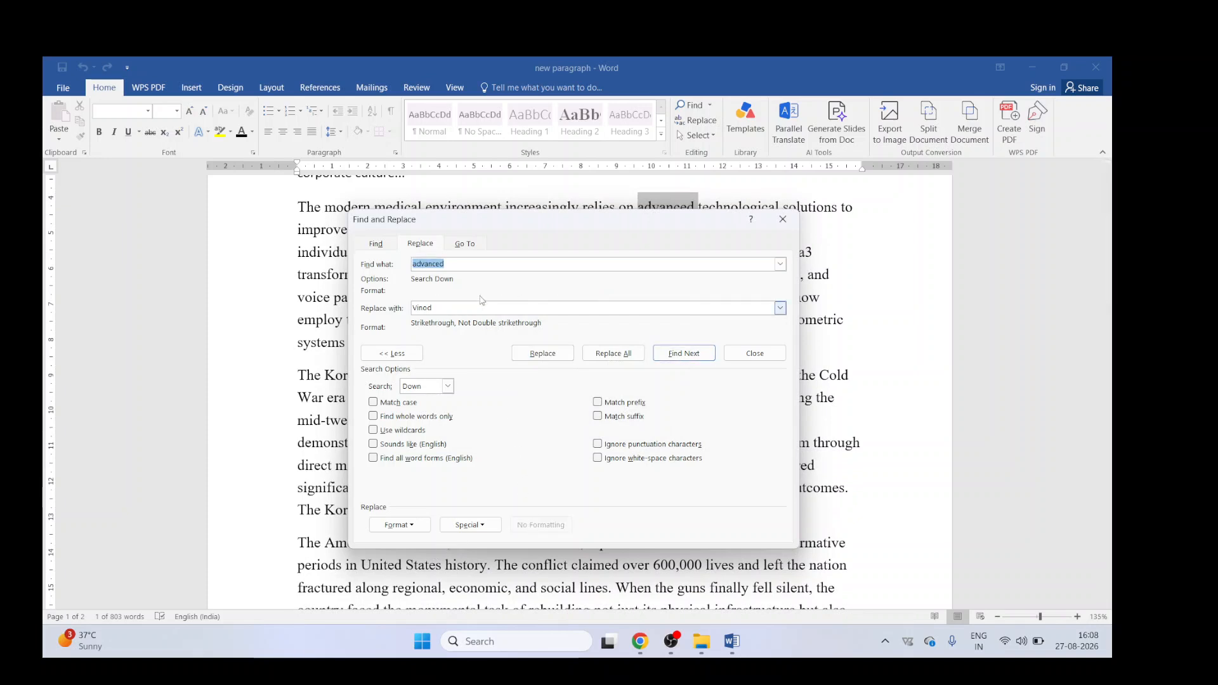
pyautogui.click(628, 356)
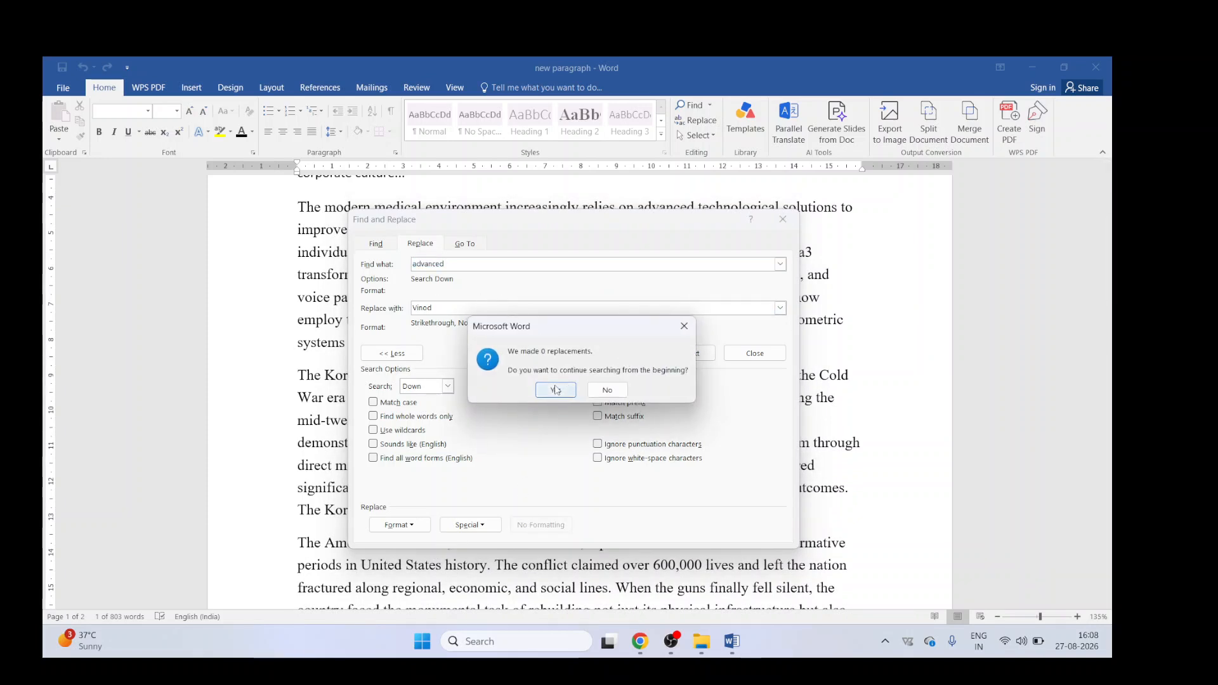
pyautogui.click(556, 389)
pyautogui.click(580, 387)
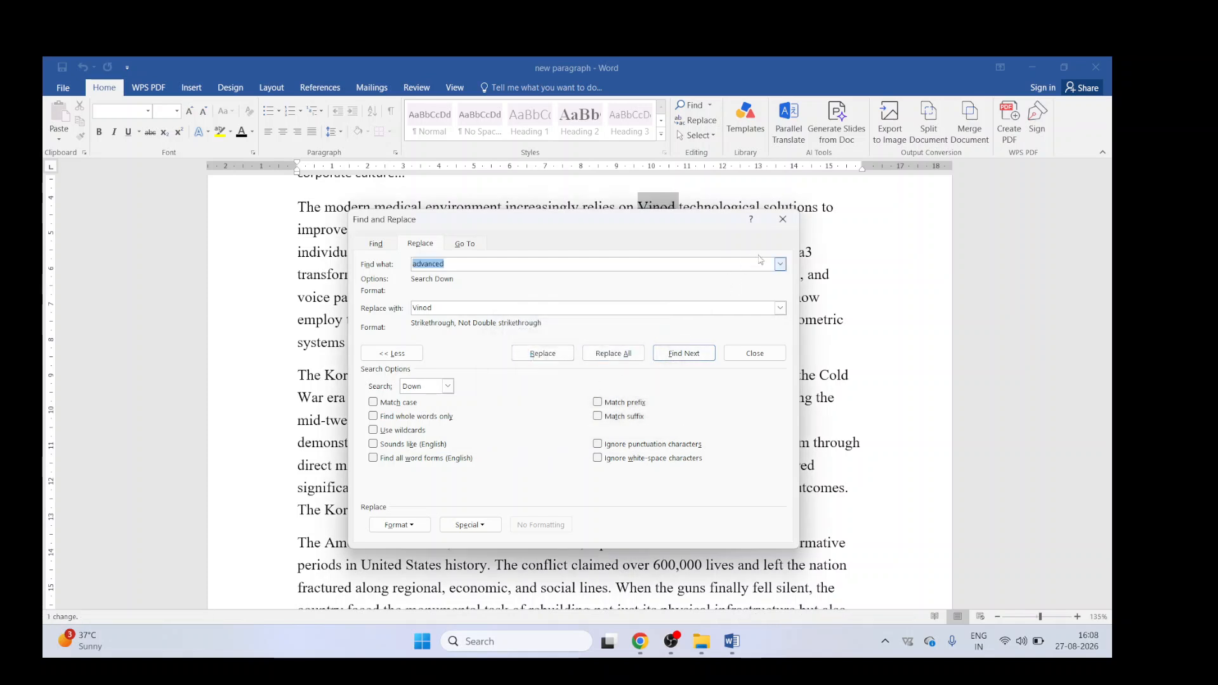
pyautogui.click(784, 219)
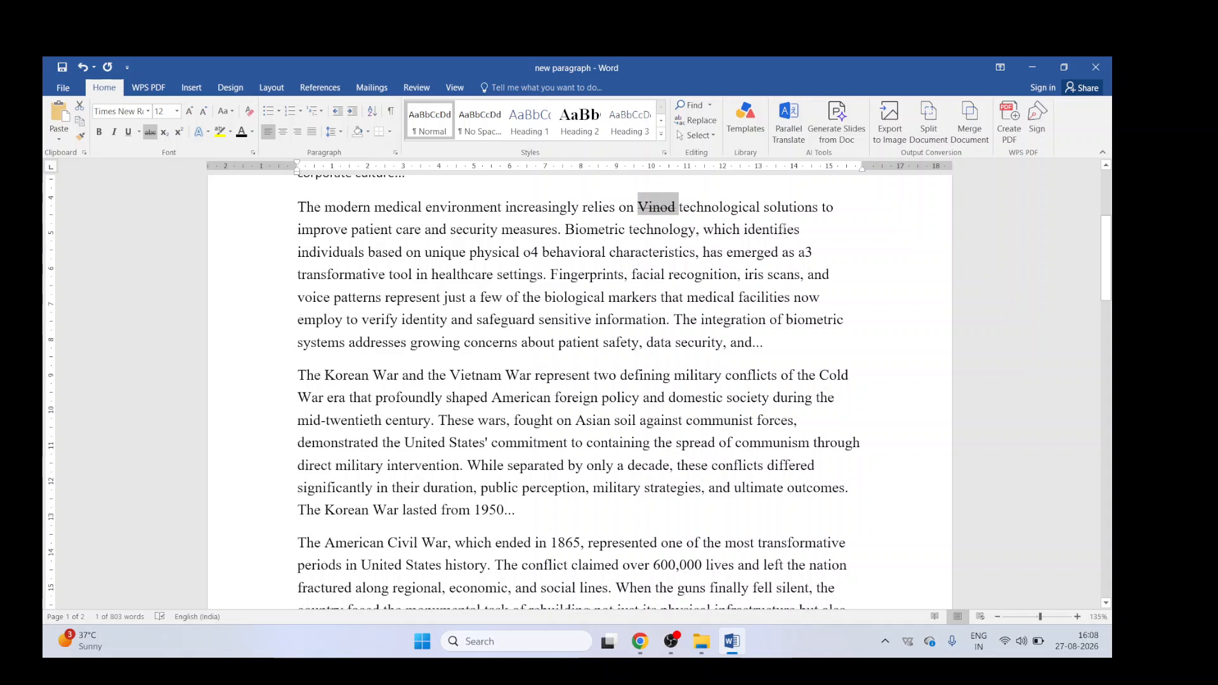
# Step: Select all text in the document twice, deselecting in between
pyautogui.click(697, 135)
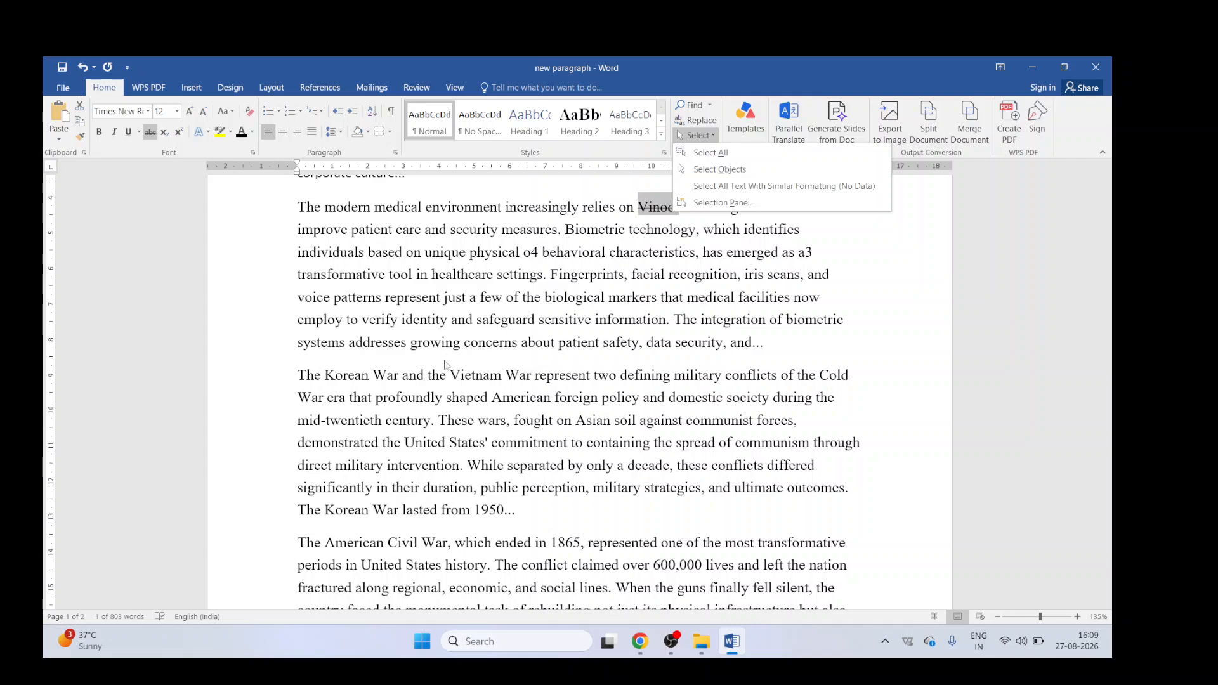
pyautogui.click(444, 299)
pyautogui.hotkey('ctrl', 'a')
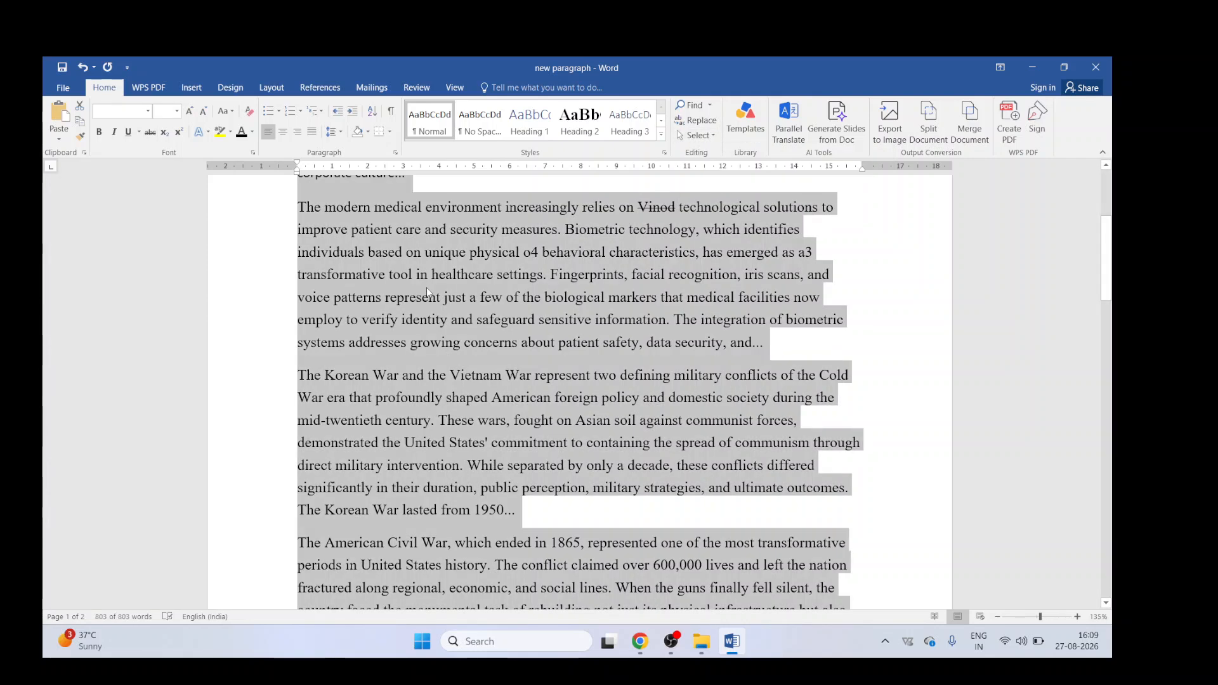
pyautogui.click(594, 297)
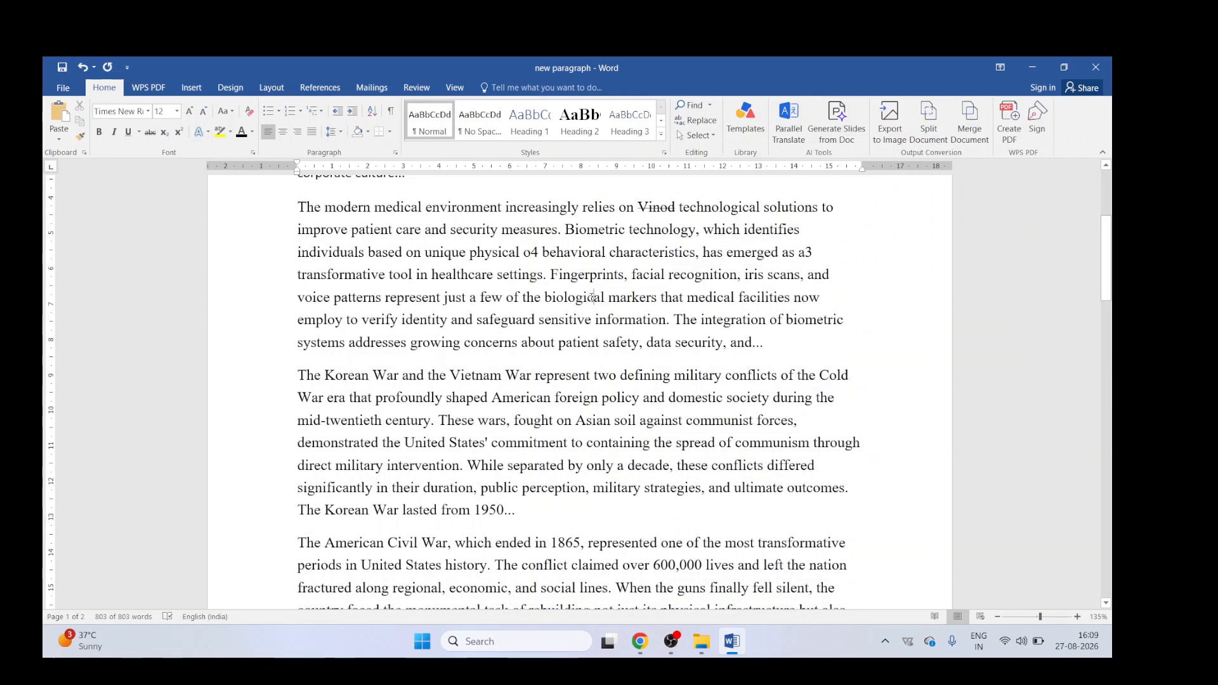
pyautogui.click(699, 135)
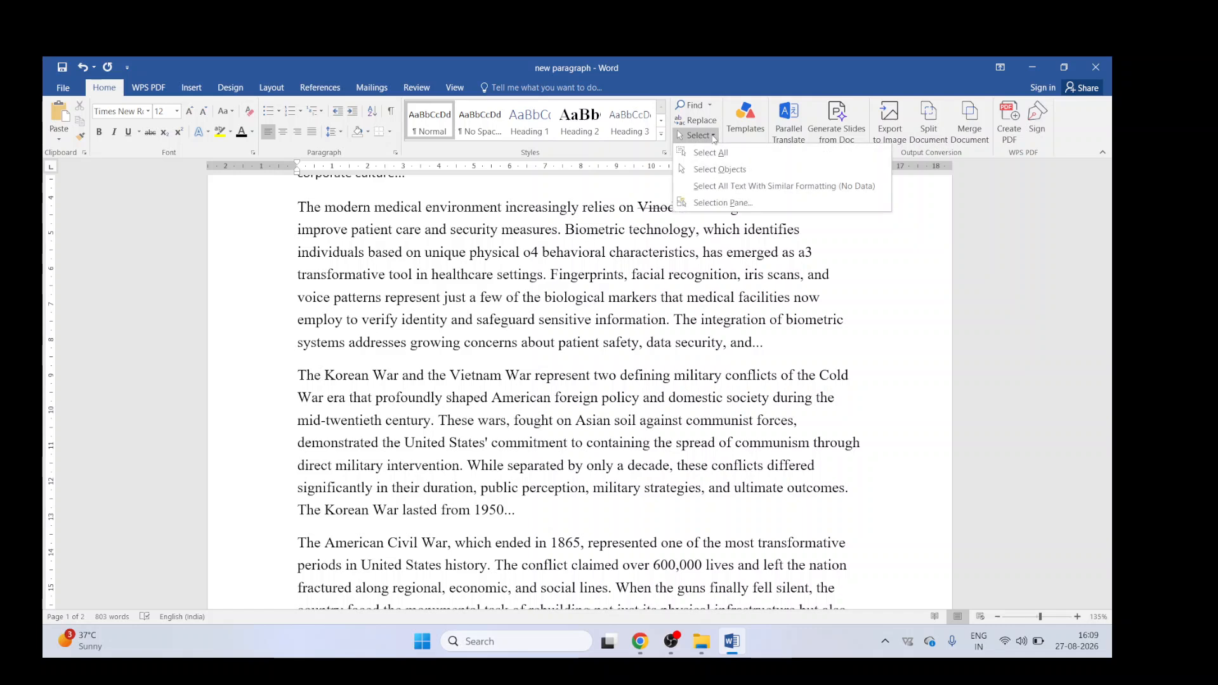
pyautogui.click(711, 153)
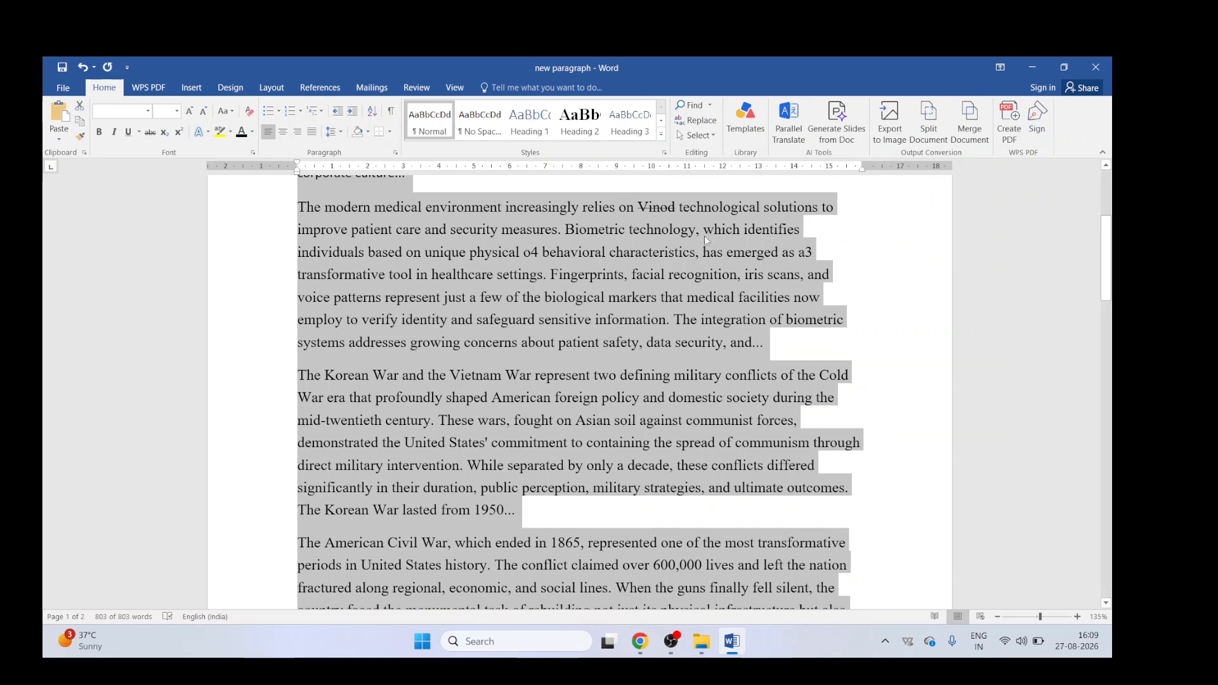
# Step: Switch to object selection mode and click inside the medical paragraph
pyautogui.click(712, 134)
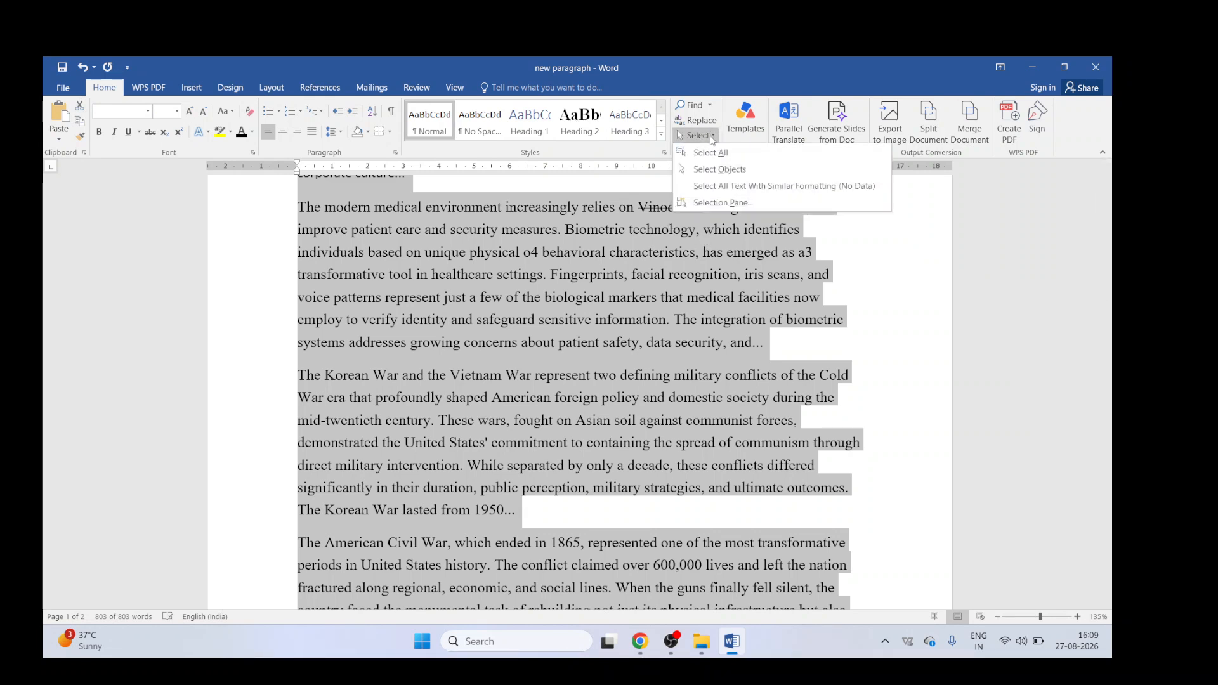
pyautogui.click(707, 169)
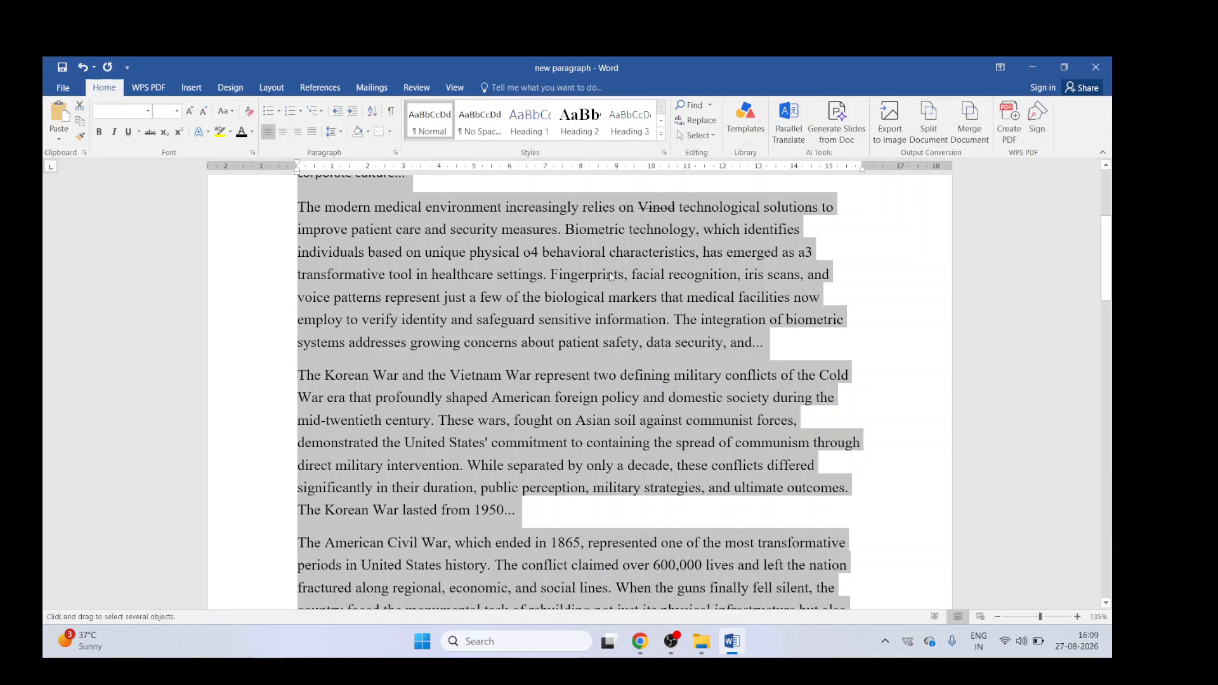
pyautogui.click(662, 208)
pyautogui.click(613, 230)
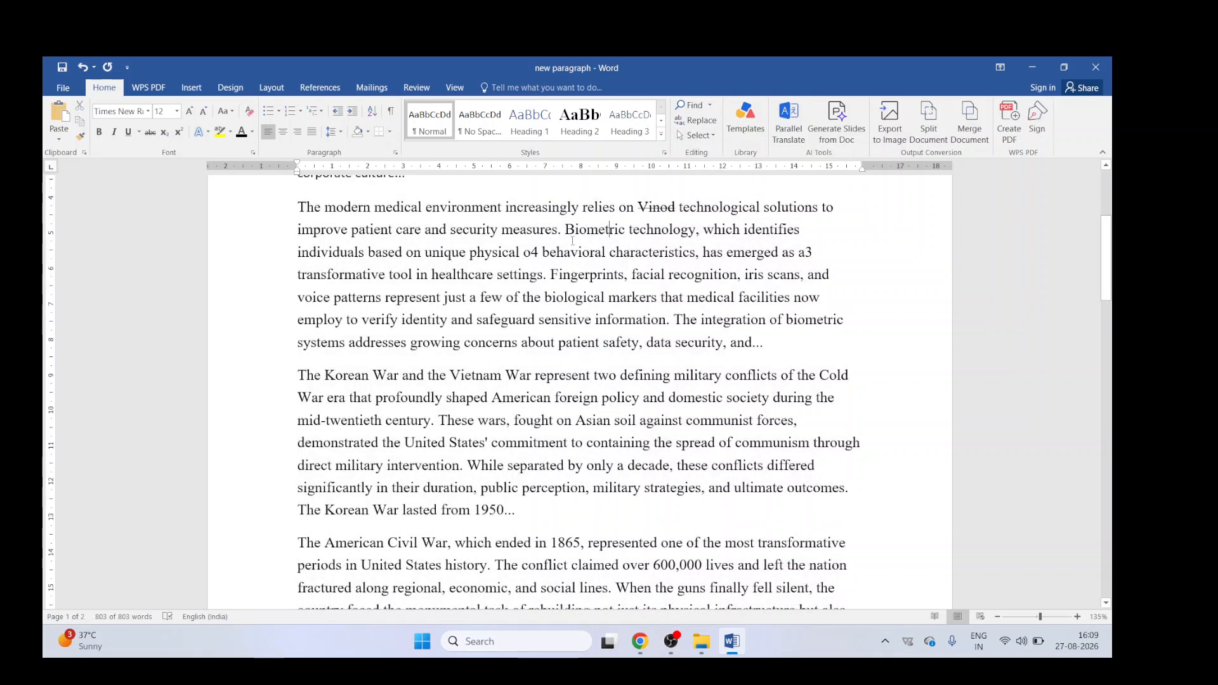
# Step: Turn on object selection again and drag a selection box across the medical paragraph
pyautogui.click(707, 139)
pyautogui.click(706, 169)
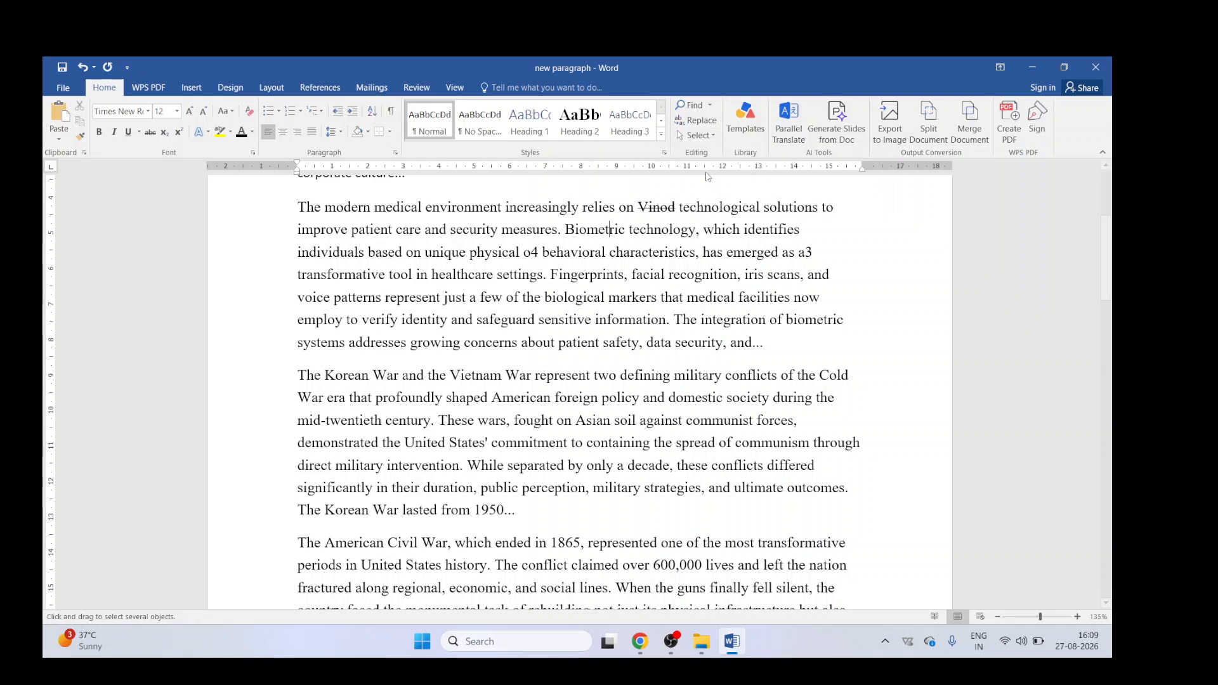
pyautogui.moveTo(589, 223); pyautogui.dragTo(764, 304)
# Step: Select all text with formatting similar to the medical paragraph twice, deselecting each time
pyautogui.click(698, 136)
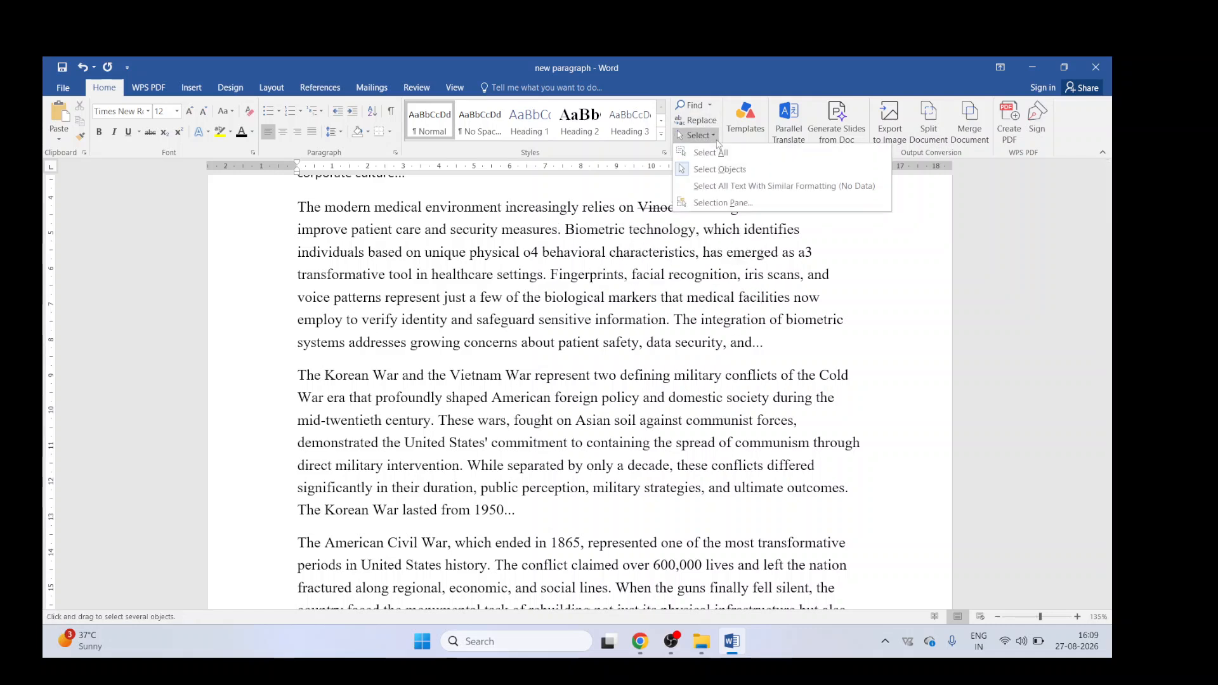
pyautogui.click(727, 188)
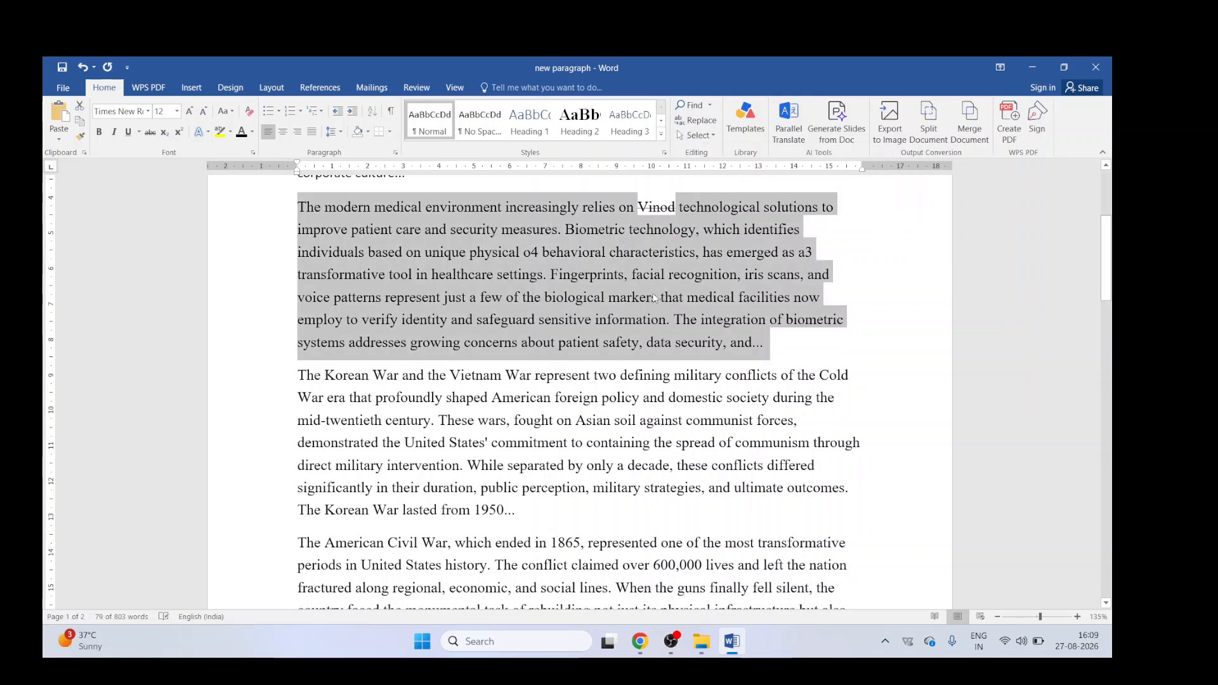
pyautogui.scroll(4, 660, 300)
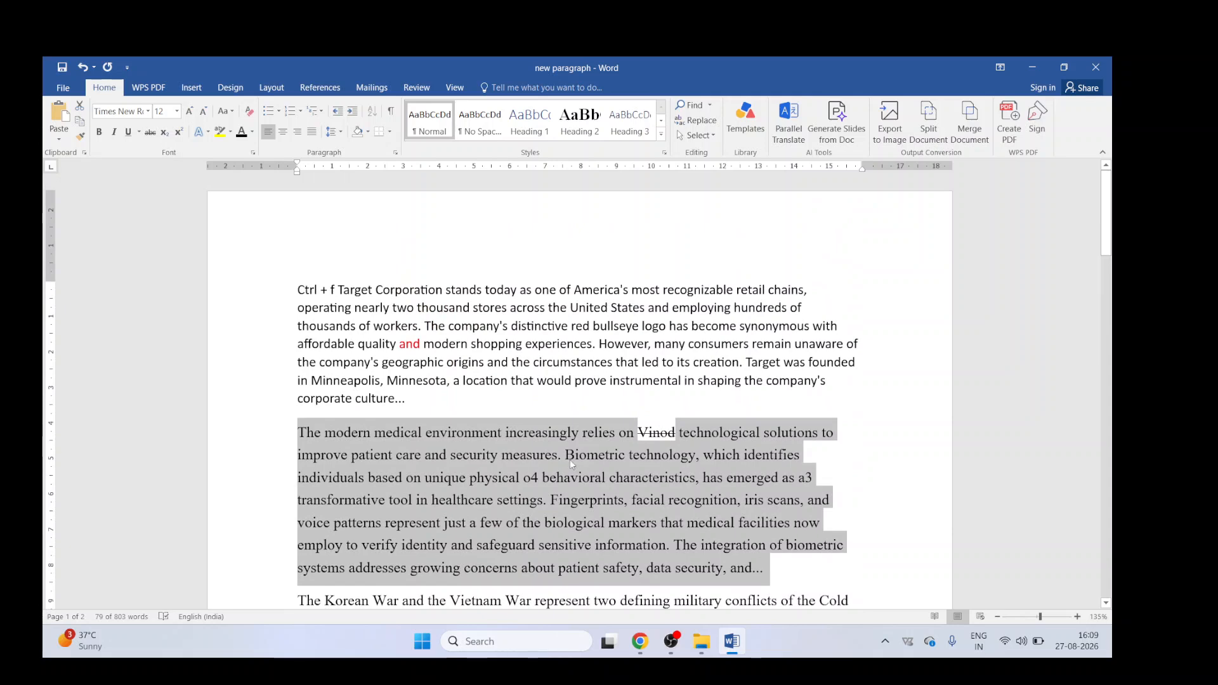
pyautogui.click(570, 460)
pyautogui.scroll(-2, 570, 459)
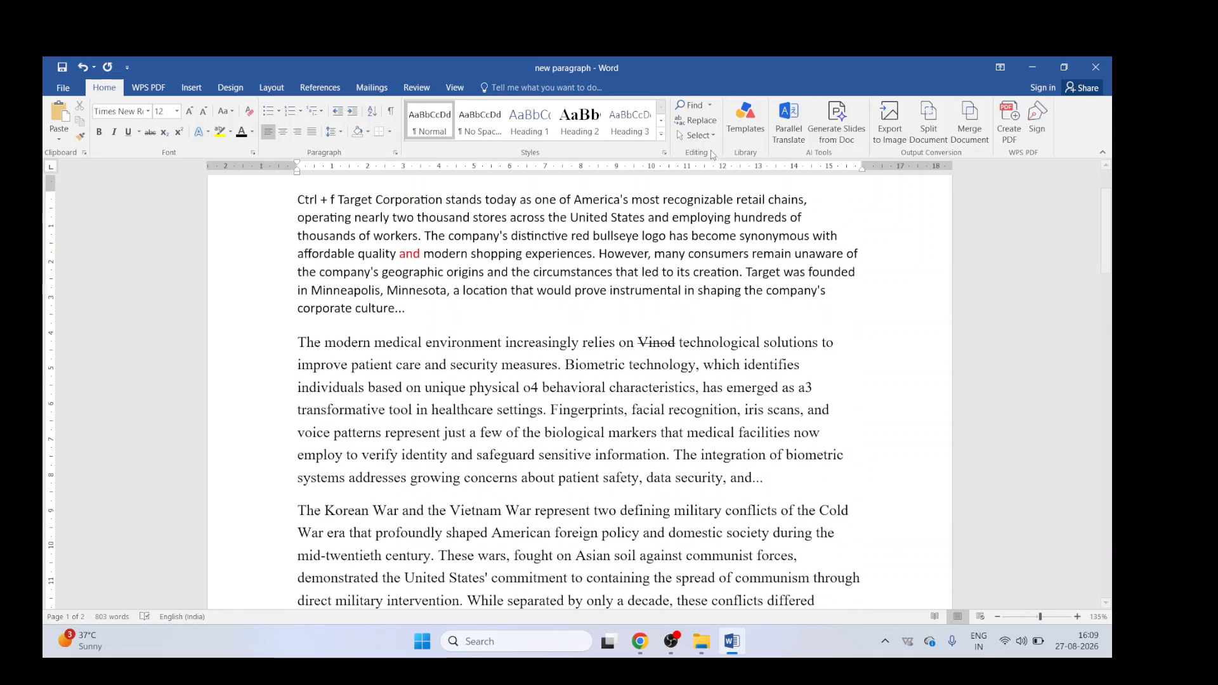
pyautogui.click(696, 135)
pyautogui.click(726, 186)
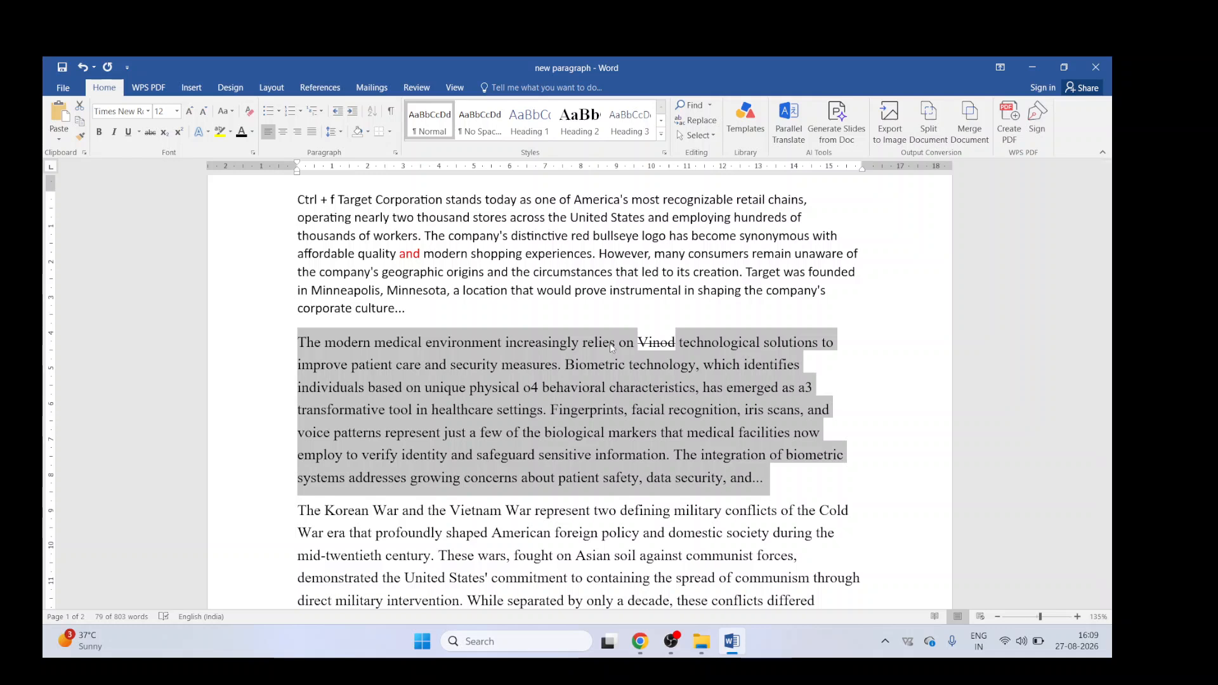
pyautogui.click(573, 403)
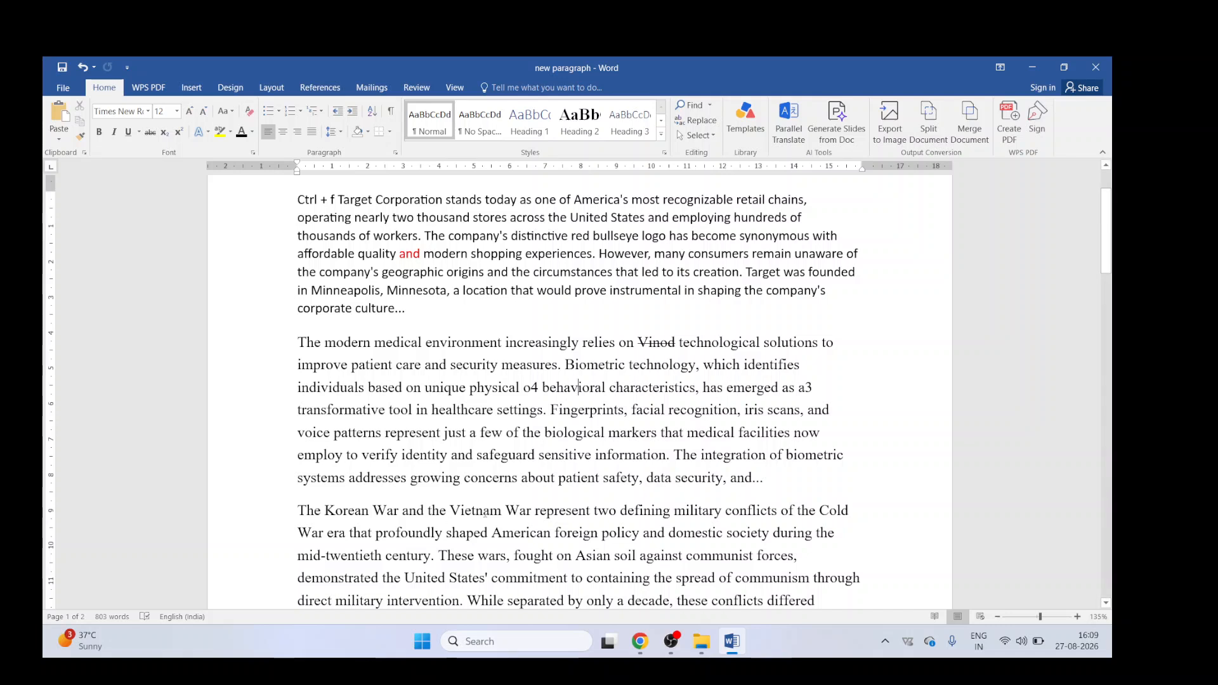
# Step: Select the medical paragraph and open the Templates and Split Document features, closing each promotional window
pyautogui.tripleClick(477, 388)
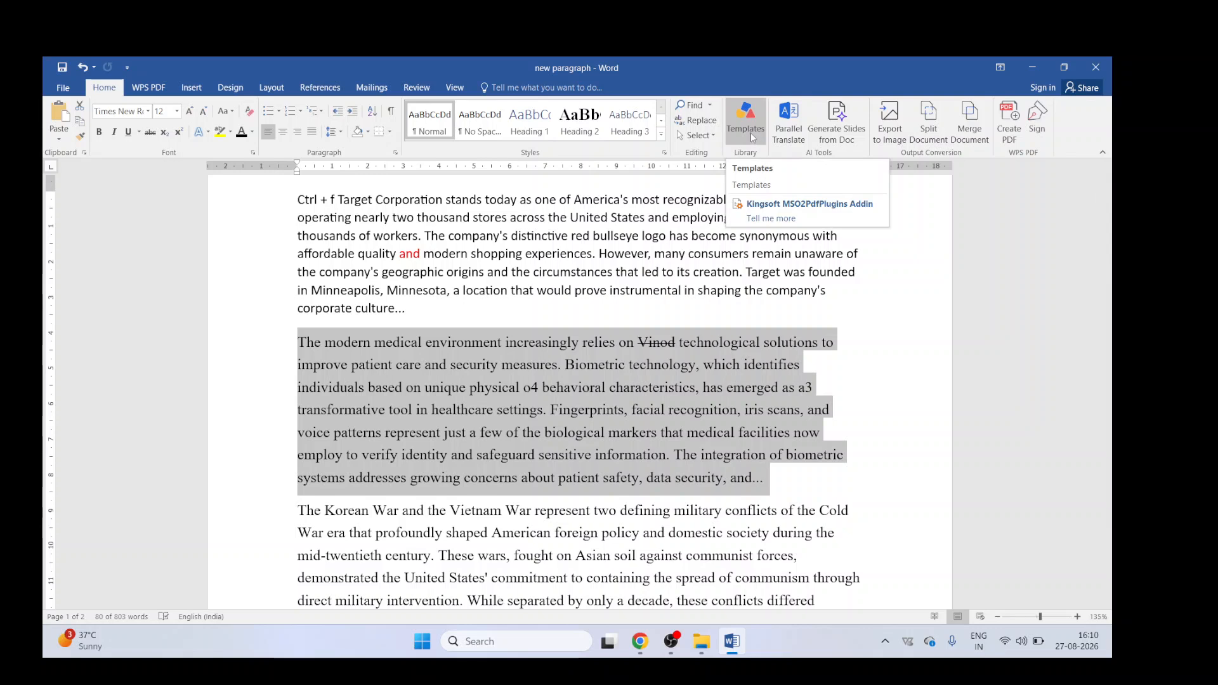
pyautogui.click(724, 145)
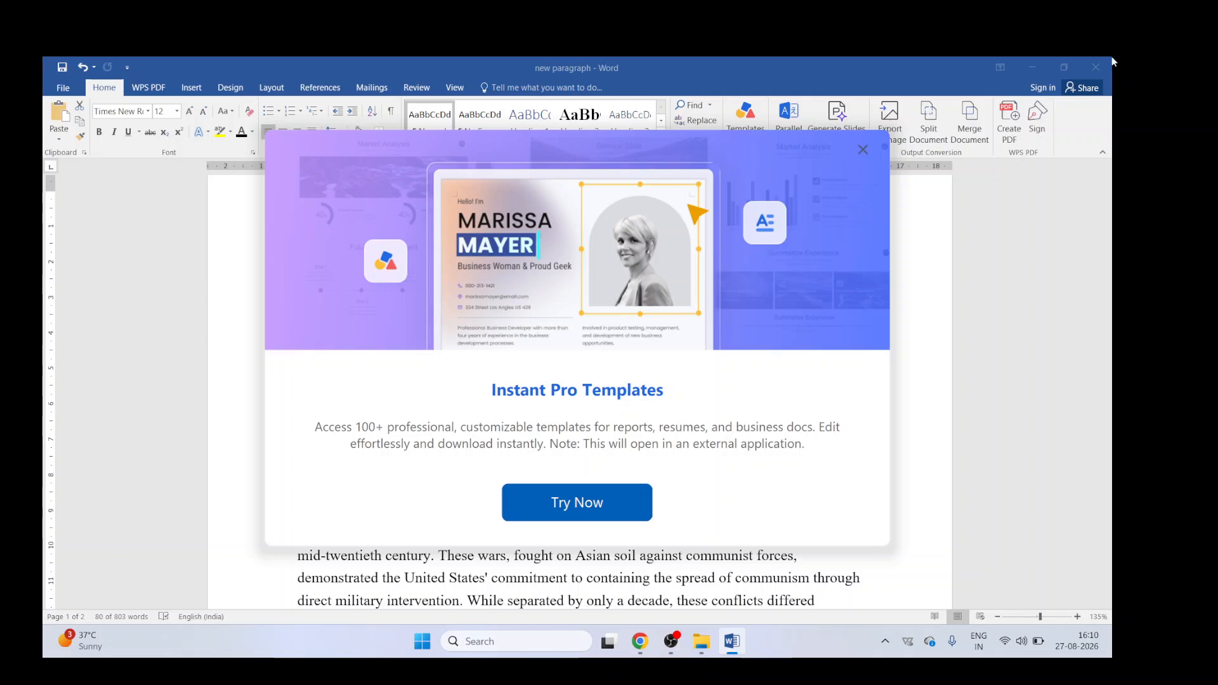
pyautogui.click(863, 150)
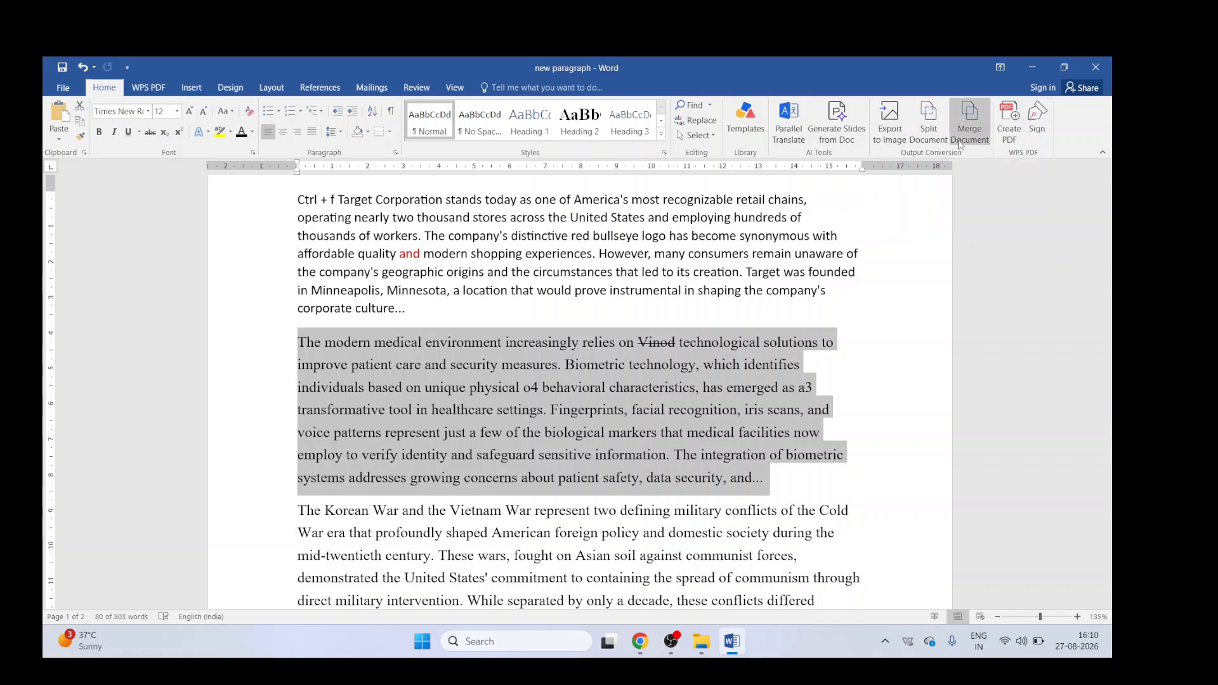
pyautogui.click(938, 128)
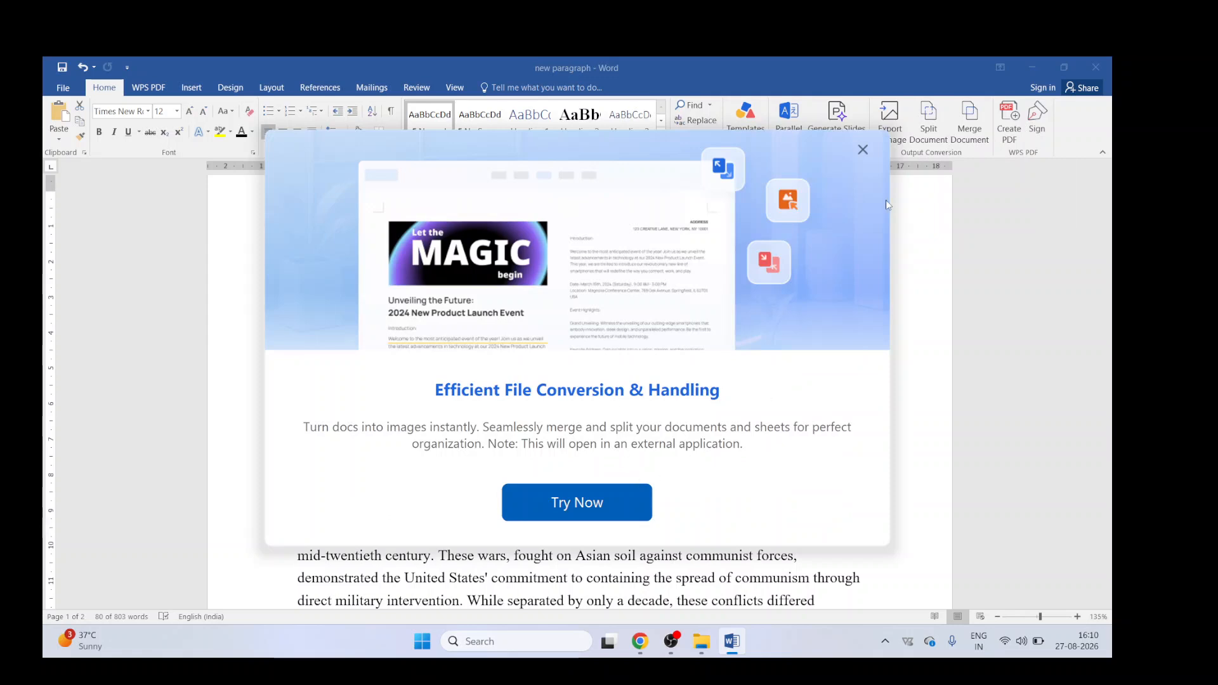
pyautogui.click(863, 150)
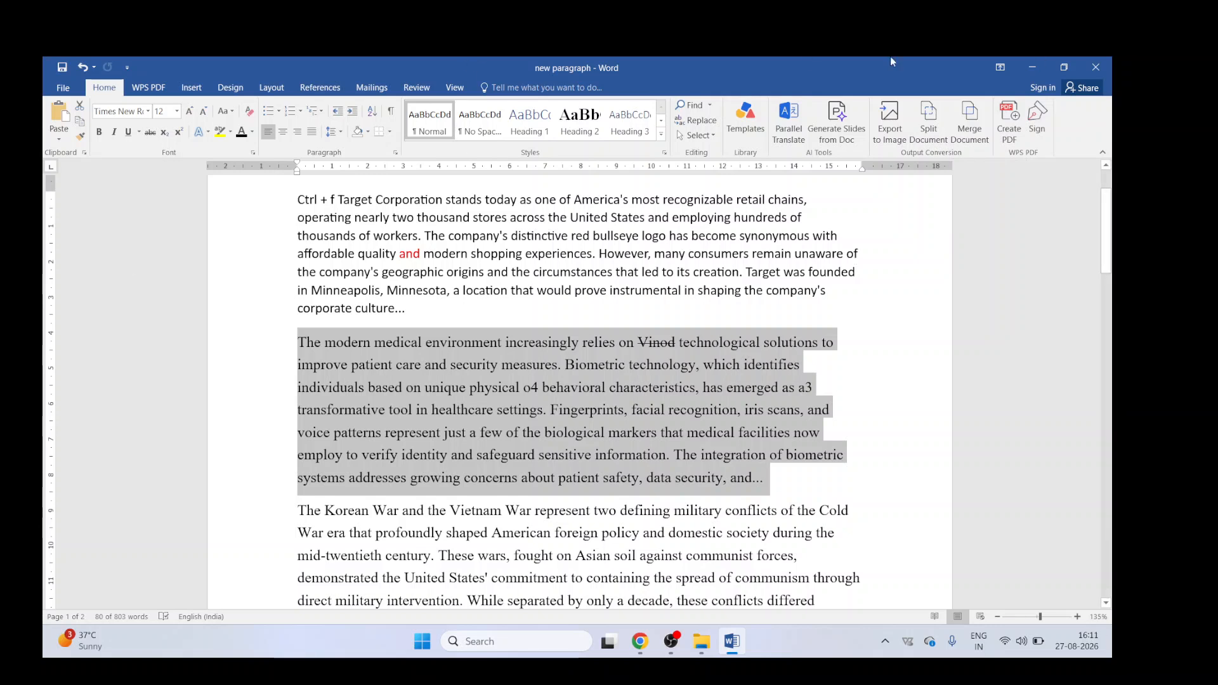
# Step: Save the document, then save a copy as a PDF named new paragraph in New Volume (E:)
pyautogui.click(1005, 120)
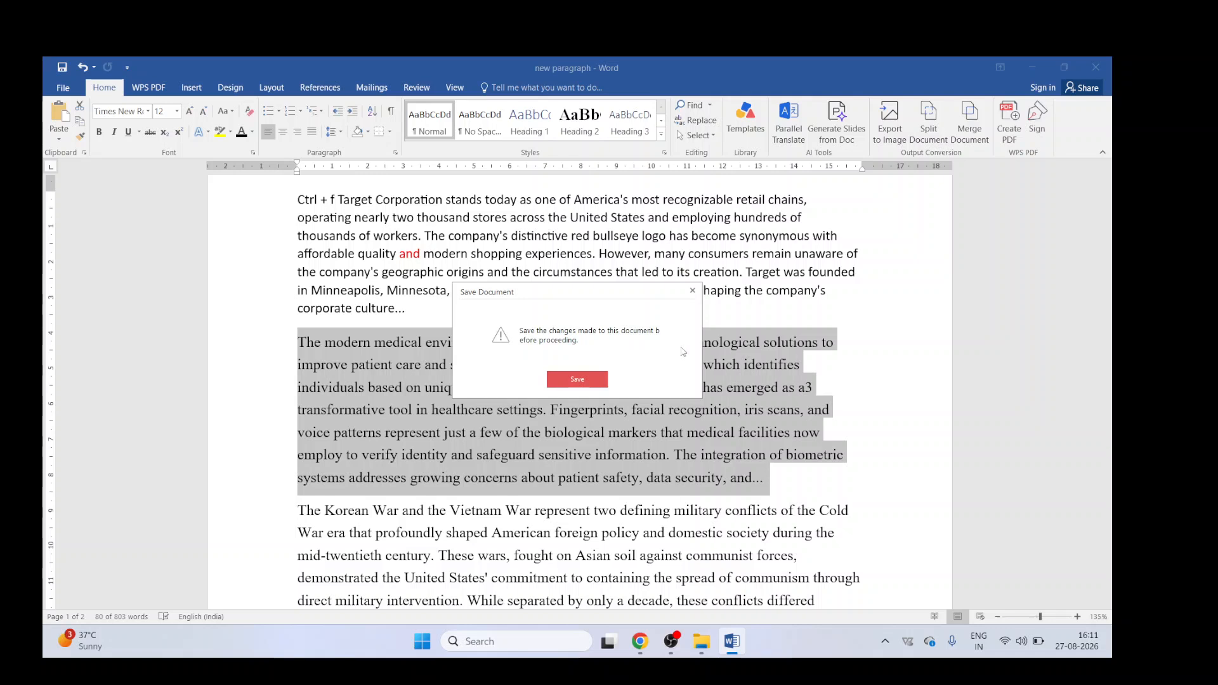
pyautogui.click(592, 379)
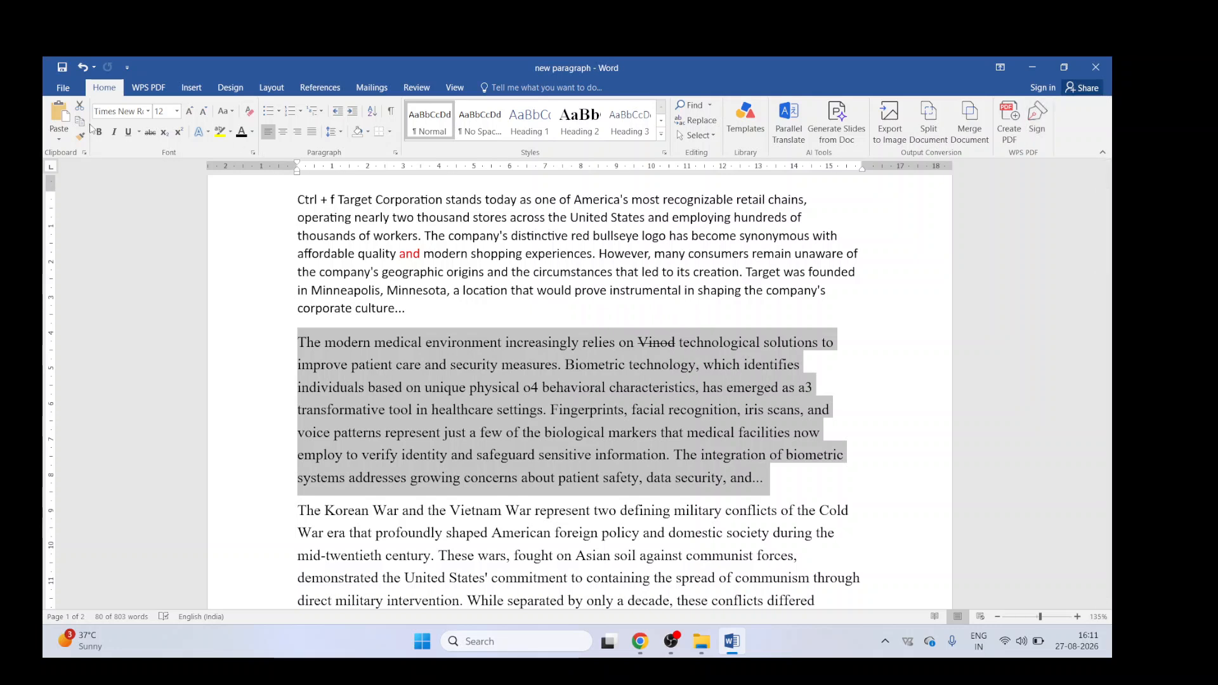
pyautogui.click(62, 93)
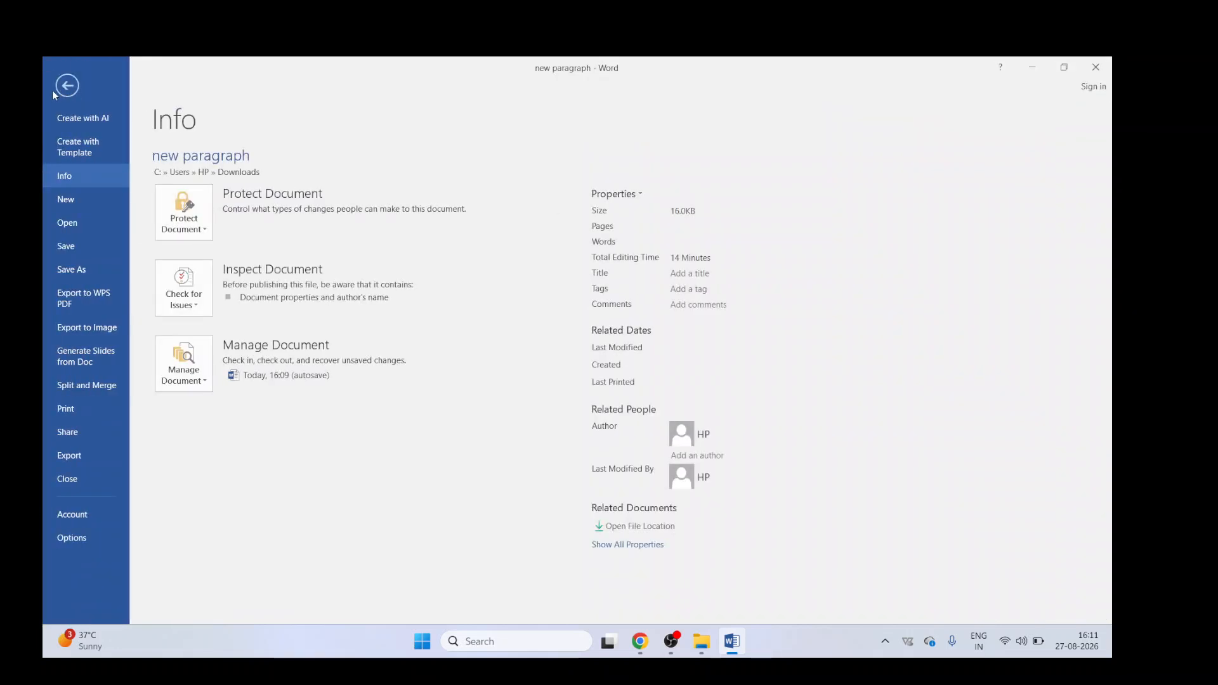
pyautogui.click(78, 271)
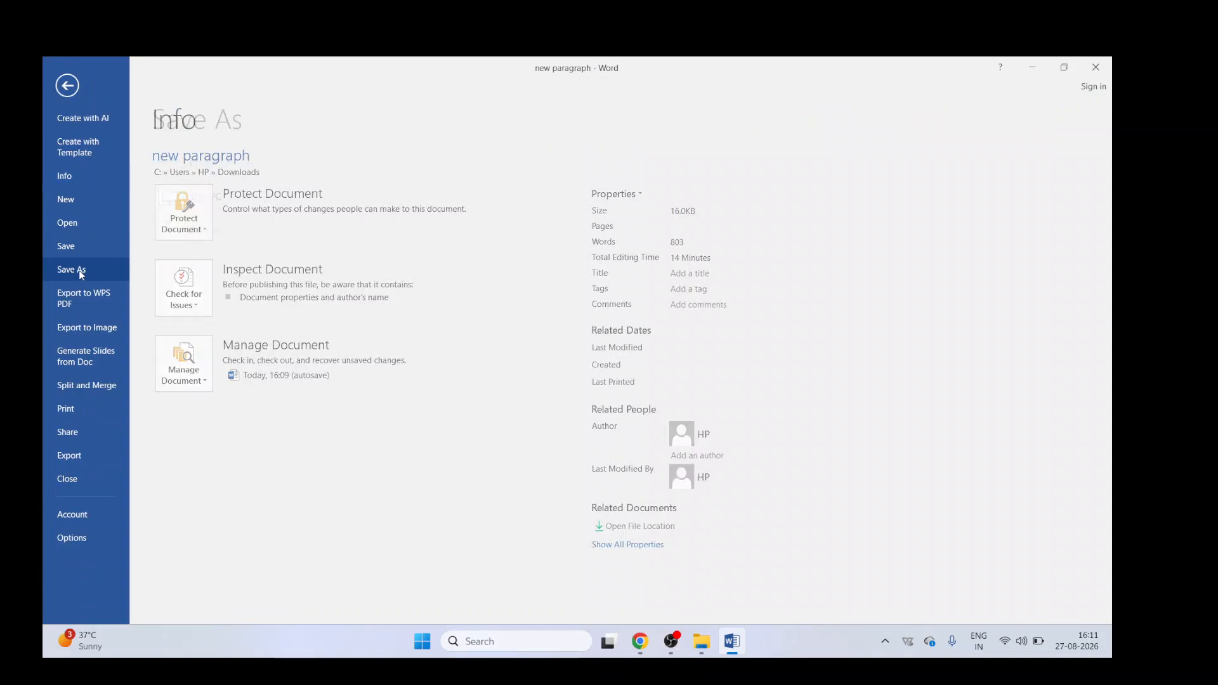
pyautogui.click(210, 196)
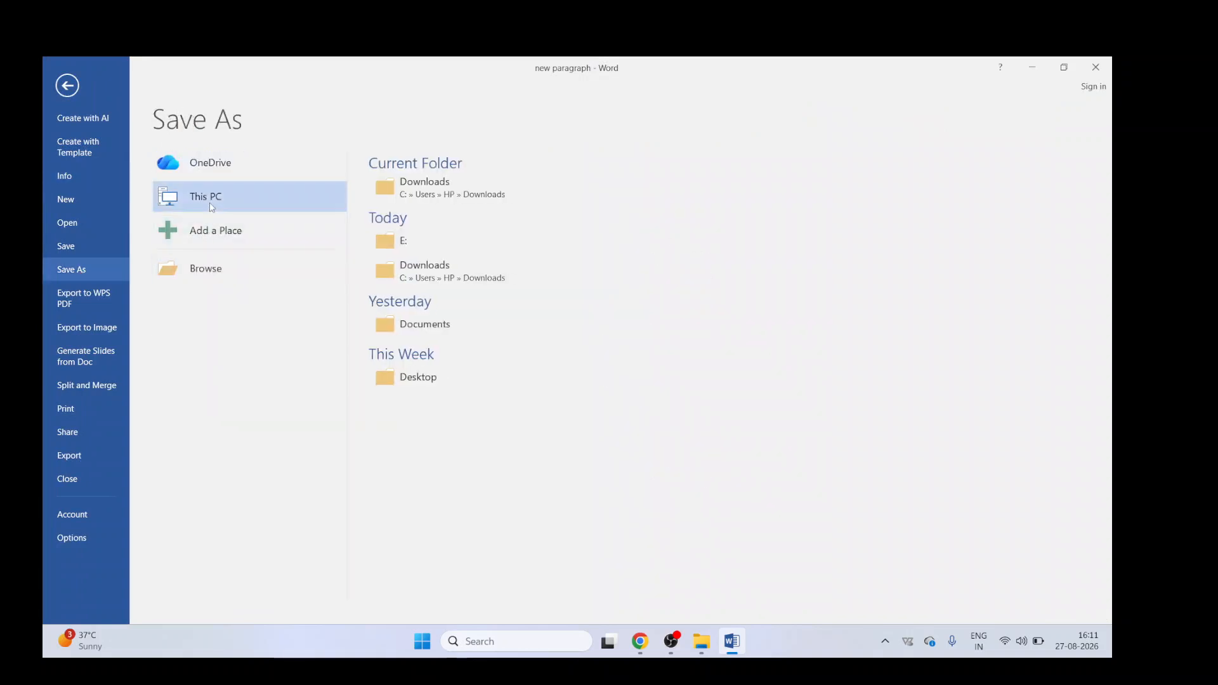
pyautogui.click(441, 241)
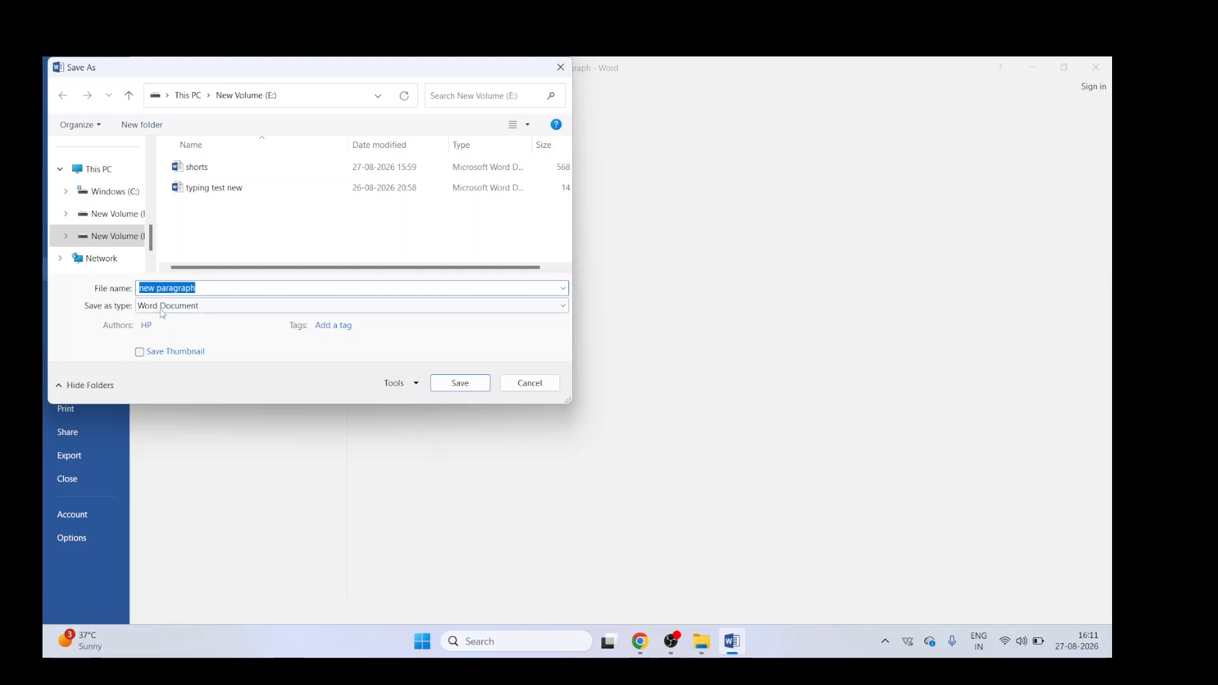
pyautogui.click(180, 307)
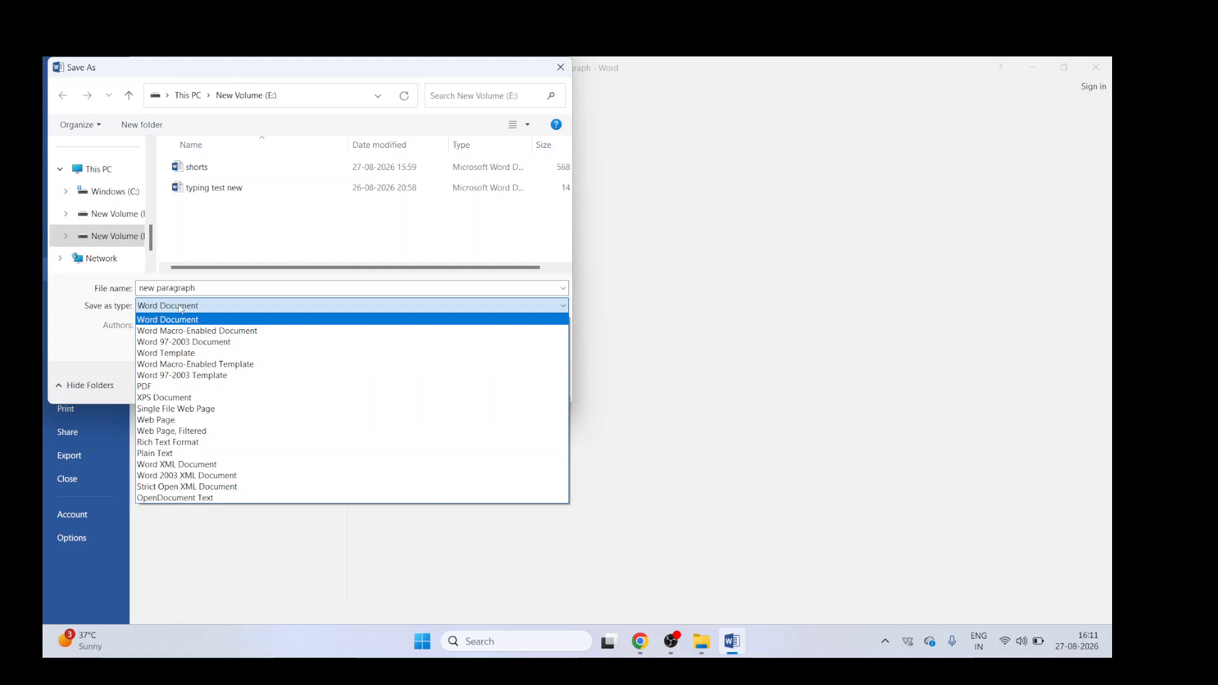
pyautogui.click(174, 387)
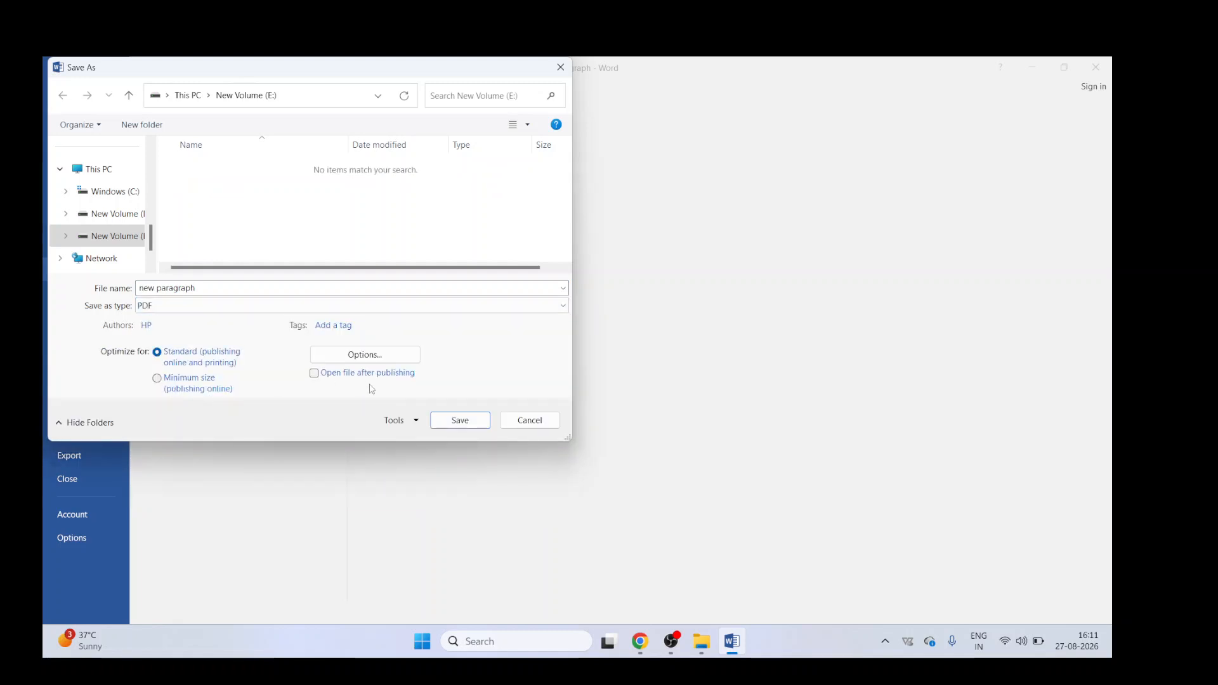
pyautogui.click(449, 420)
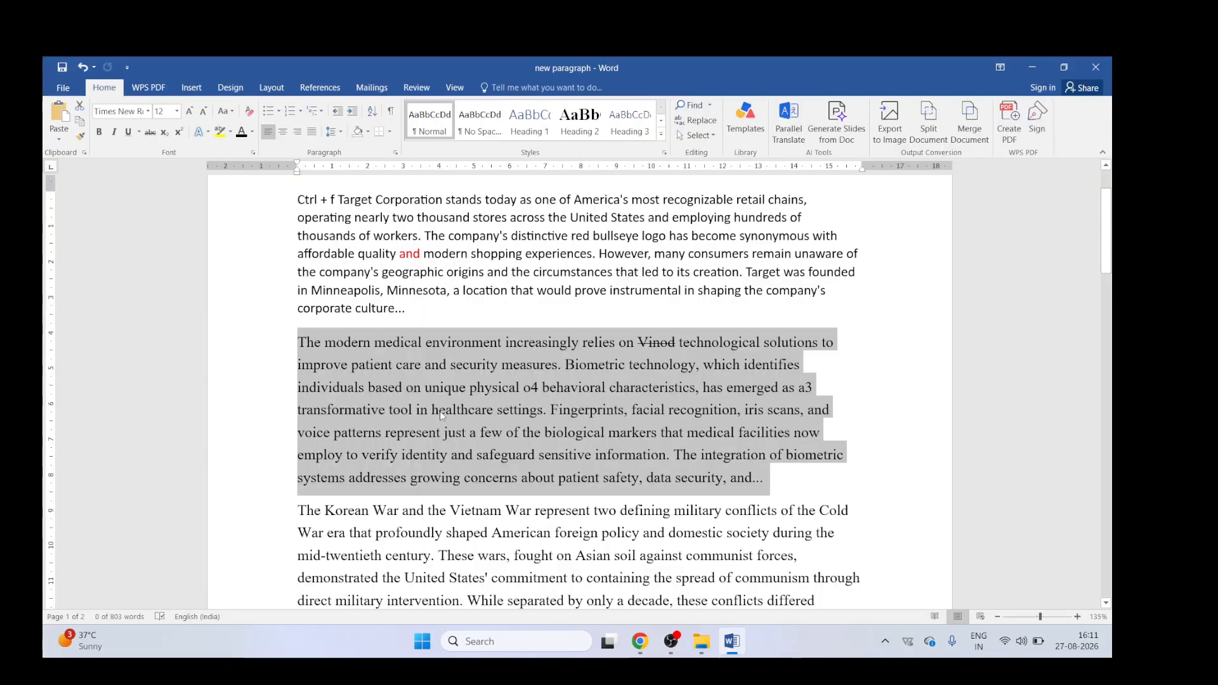
# Step: Bold the entire Target Corporation paragraph at the top of the document
pyautogui.click(477, 309)
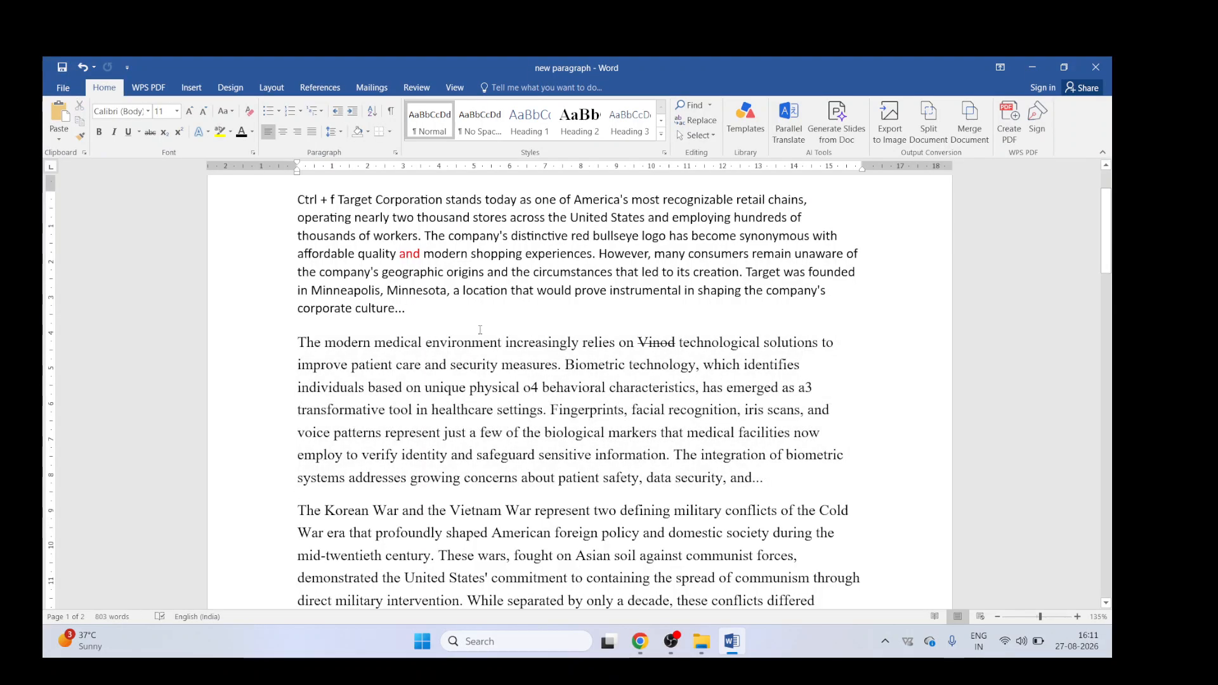
pyautogui.scroll(2, 476, 340)
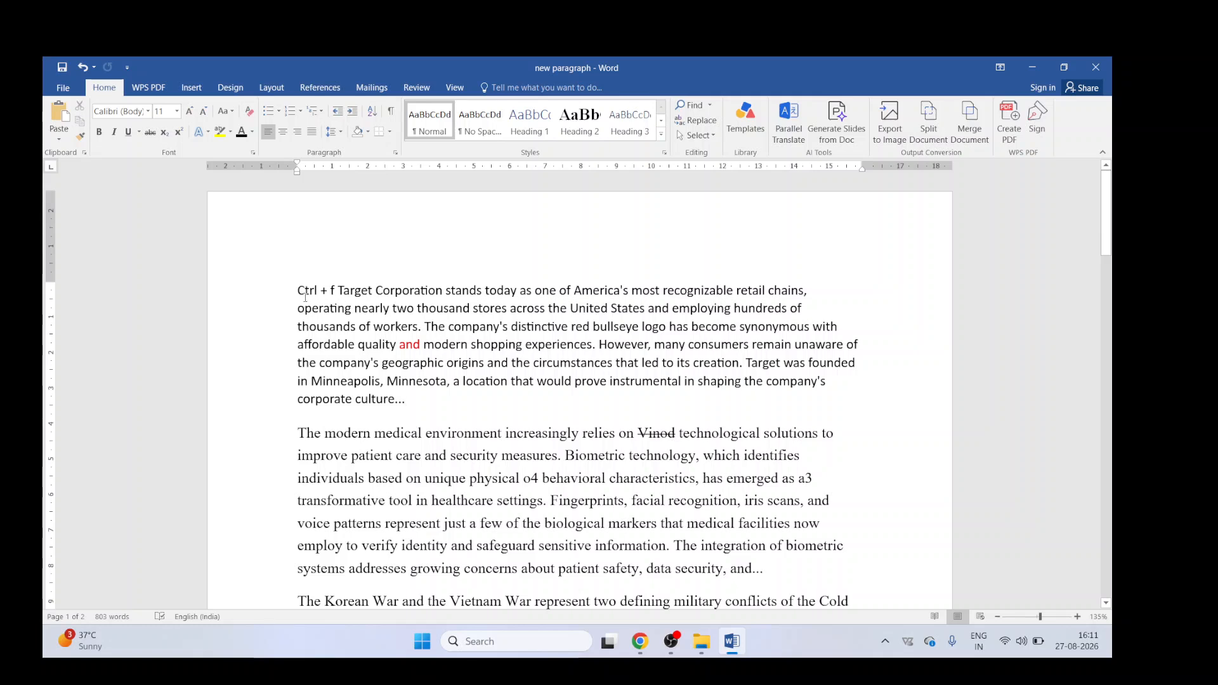
pyautogui.doubleClick(274, 288)
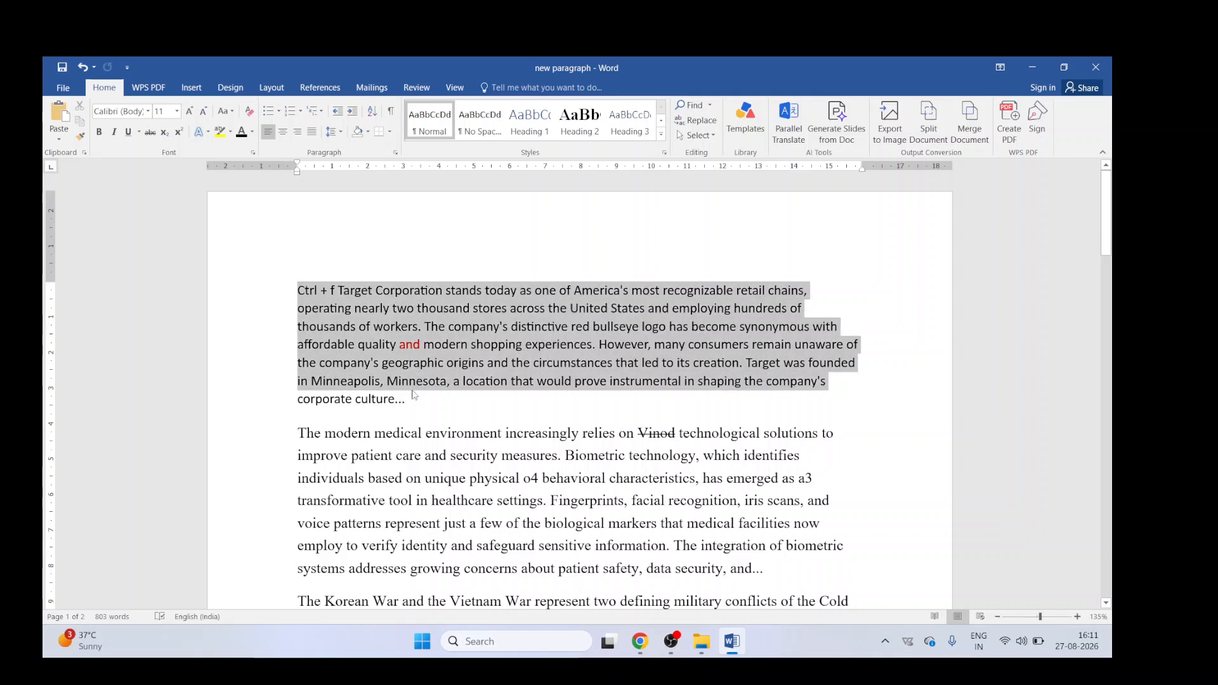
pyautogui.click(99, 132)
# Step: Apply the Heading 2 style to the medical paragraph
pyautogui.moveTo(297, 430); pyautogui.dragTo(769, 568)
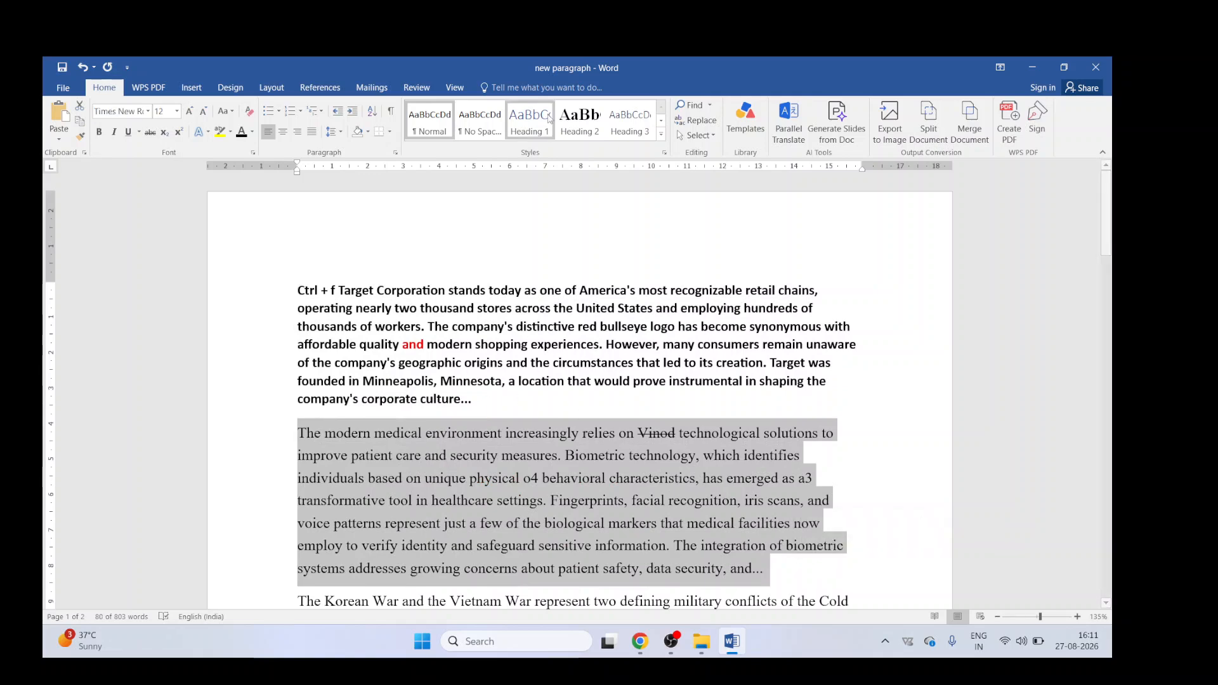
pyautogui.click(579, 119)
pyautogui.scroll(-5, 526, 410)
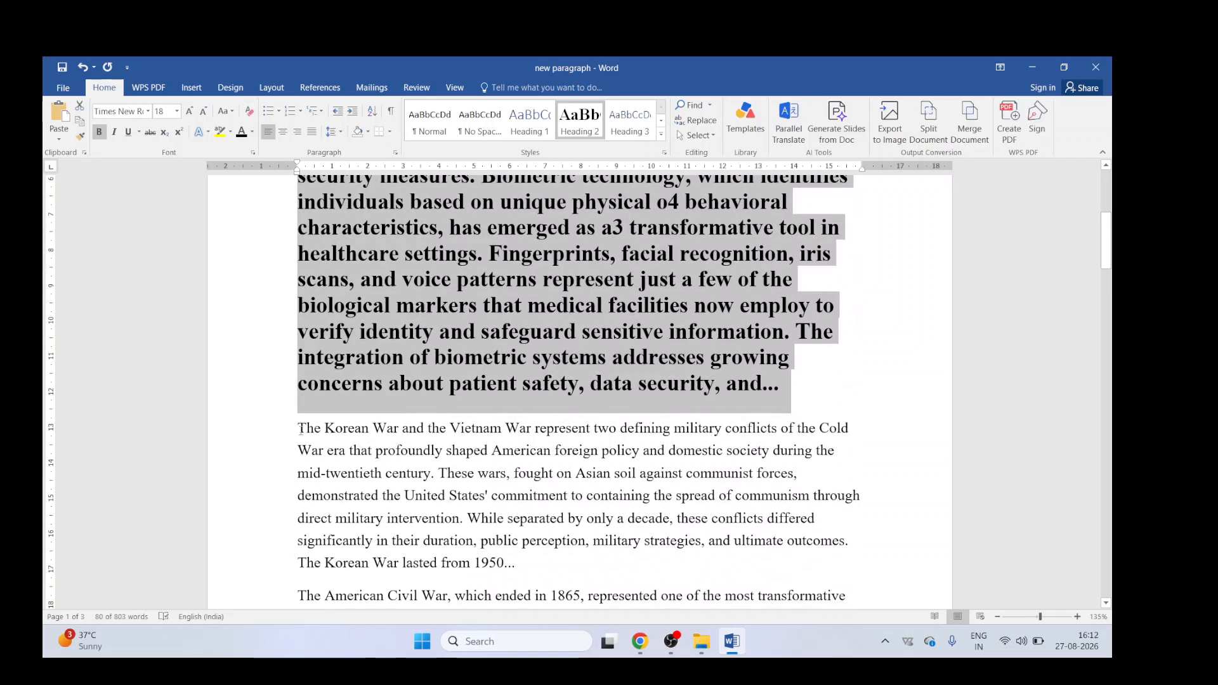
# Step: Format the Korean War paragraph as a bulleted list with square bullets
pyautogui.moveTo(298, 428); pyautogui.dragTo(517, 565)
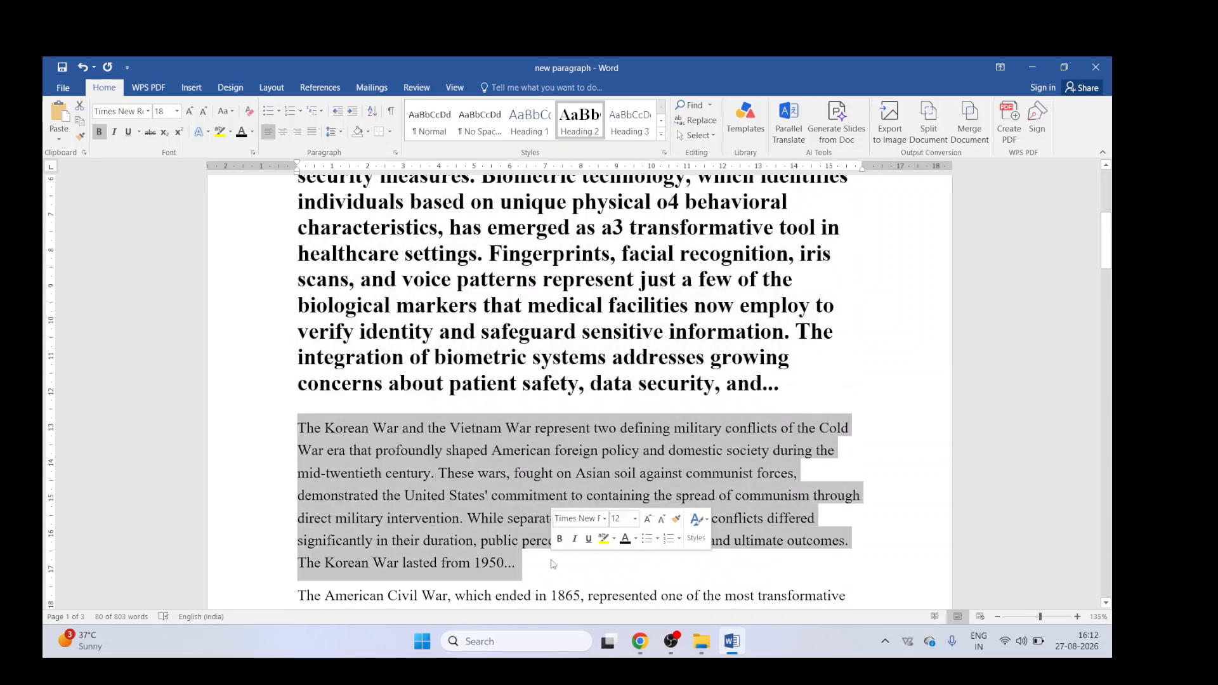
pyautogui.click(278, 111)
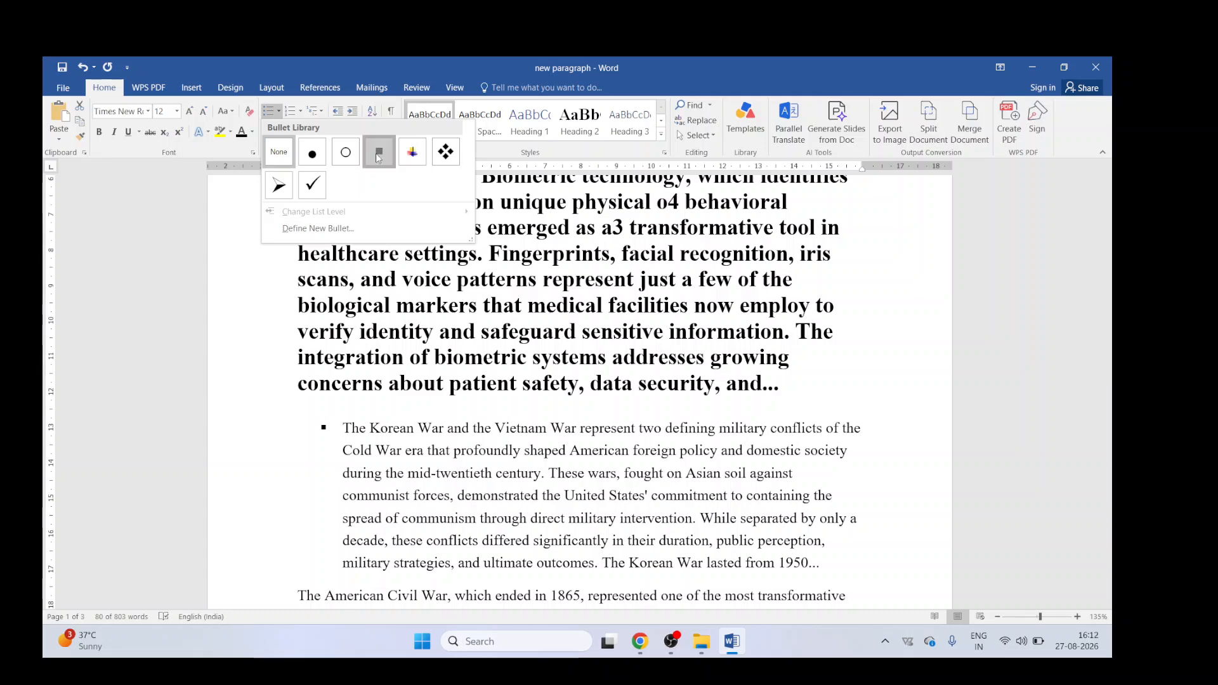
pyautogui.click(379, 152)
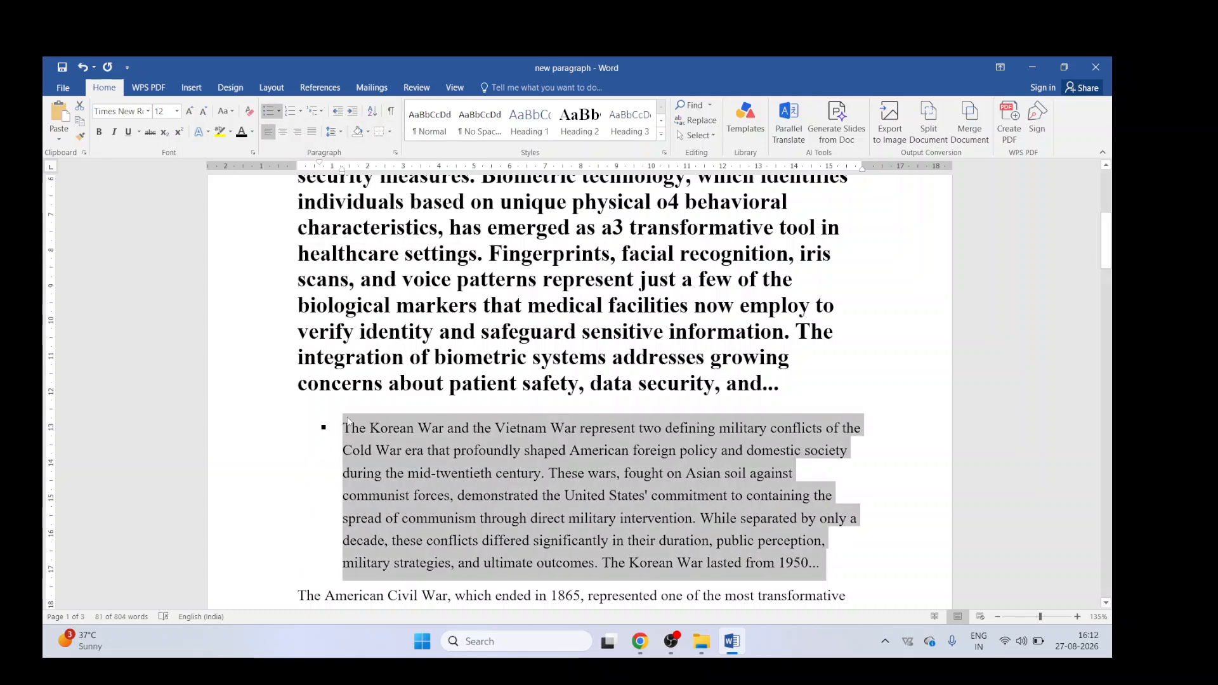
# Step: Change the font colour of the Korean War paragraph to dark red
pyautogui.scroll(-3, 348, 422)
pyautogui.click(444, 316)
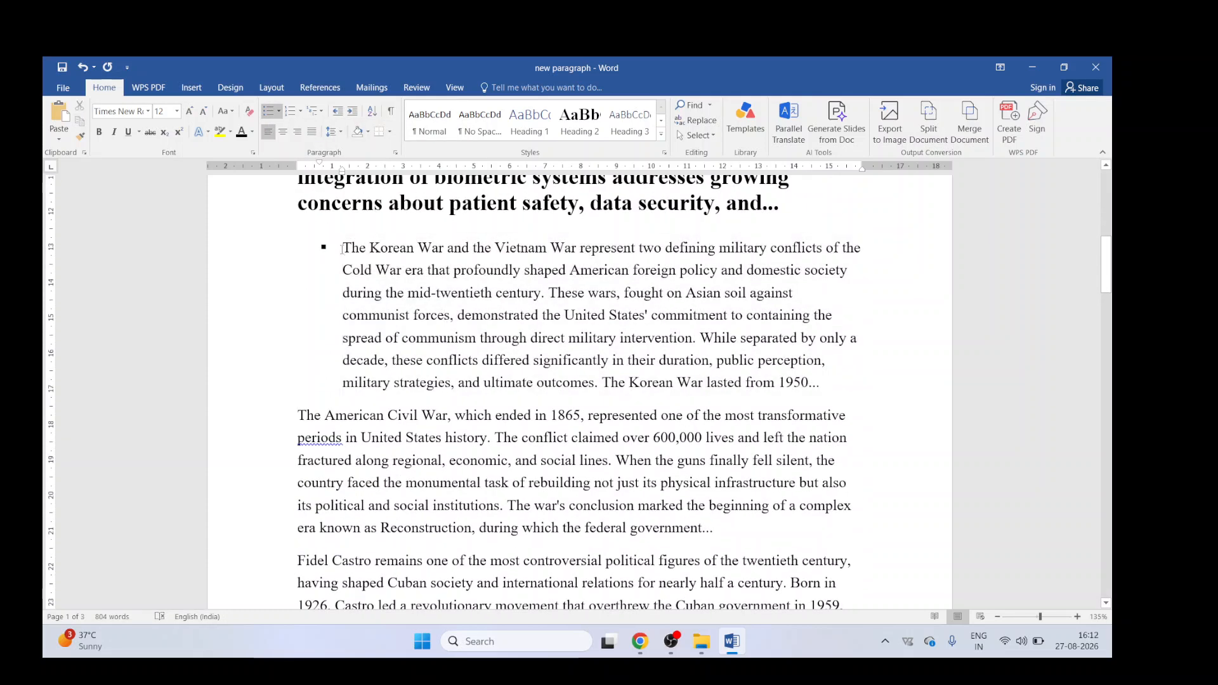
pyautogui.scroll(8, 341, 248)
pyautogui.scroll(-6, 379, 351)
pyautogui.scroll(-2, 379, 351)
pyautogui.moveTo(346, 249); pyautogui.dragTo(830, 387)
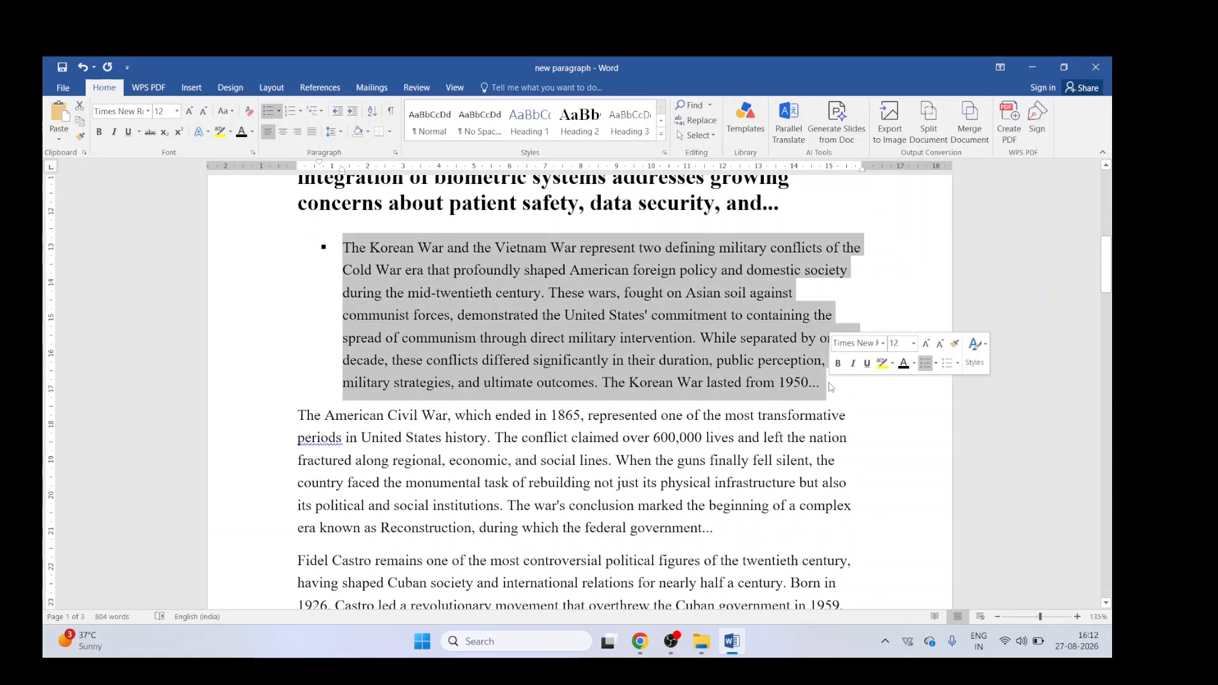
pyautogui.click(252, 132)
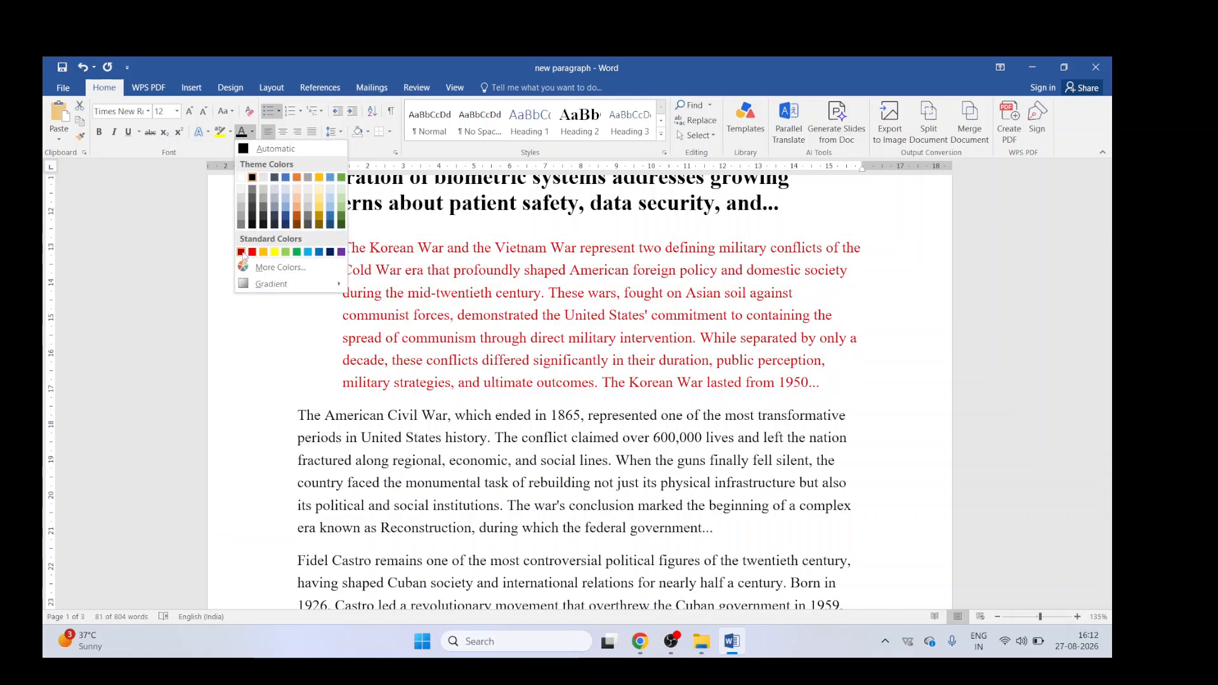
pyautogui.click(242, 253)
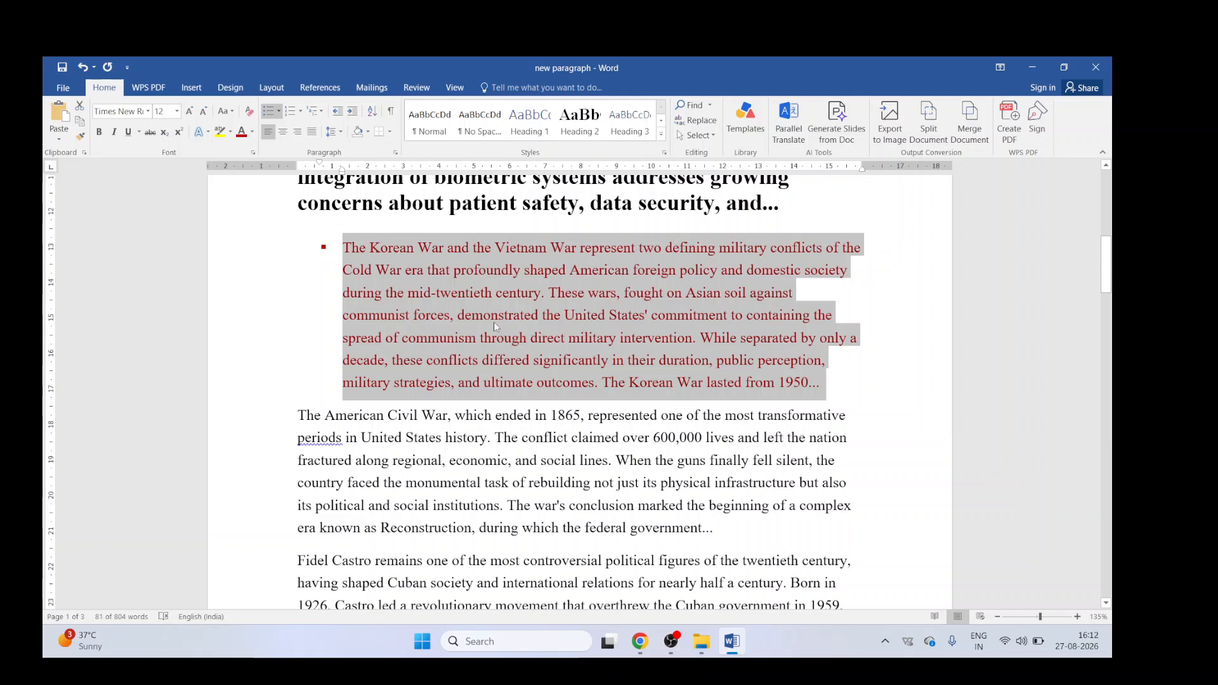
# Step: Highlight the word "demonstrated" in the Korean War paragraph in pink
pyautogui.click(459, 323)
pyautogui.moveTo(459, 317); pyautogui.dragTo(543, 318)
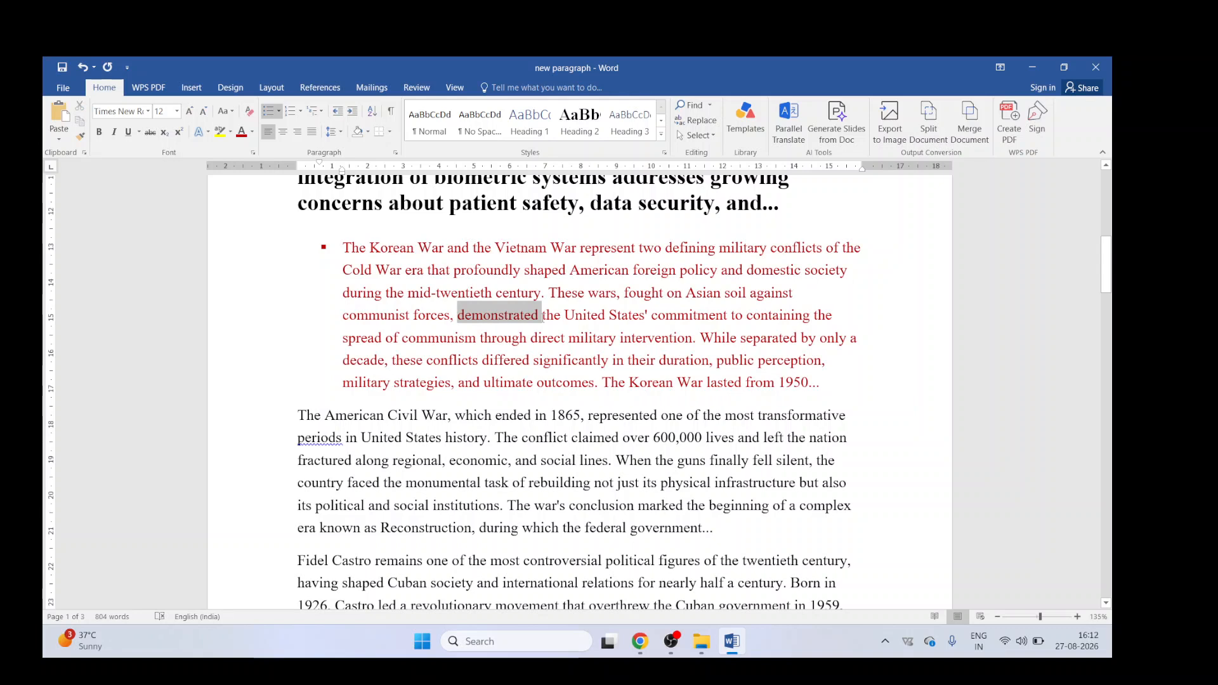
pyautogui.click(231, 132)
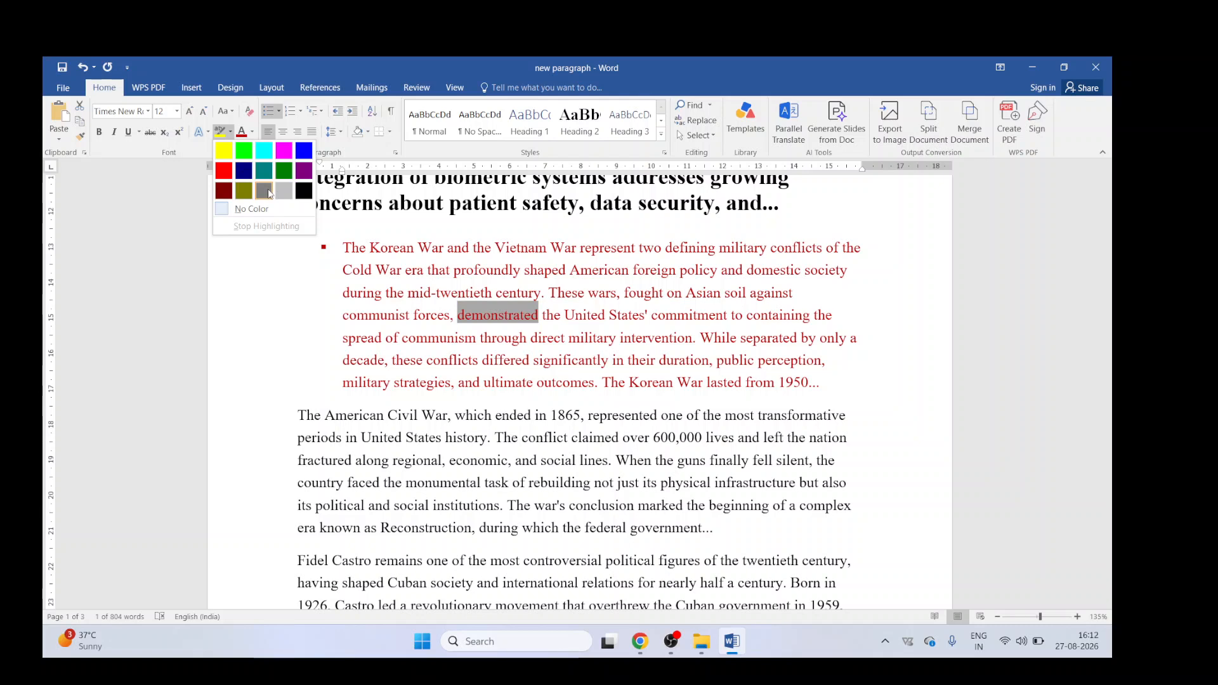
pyautogui.click(286, 151)
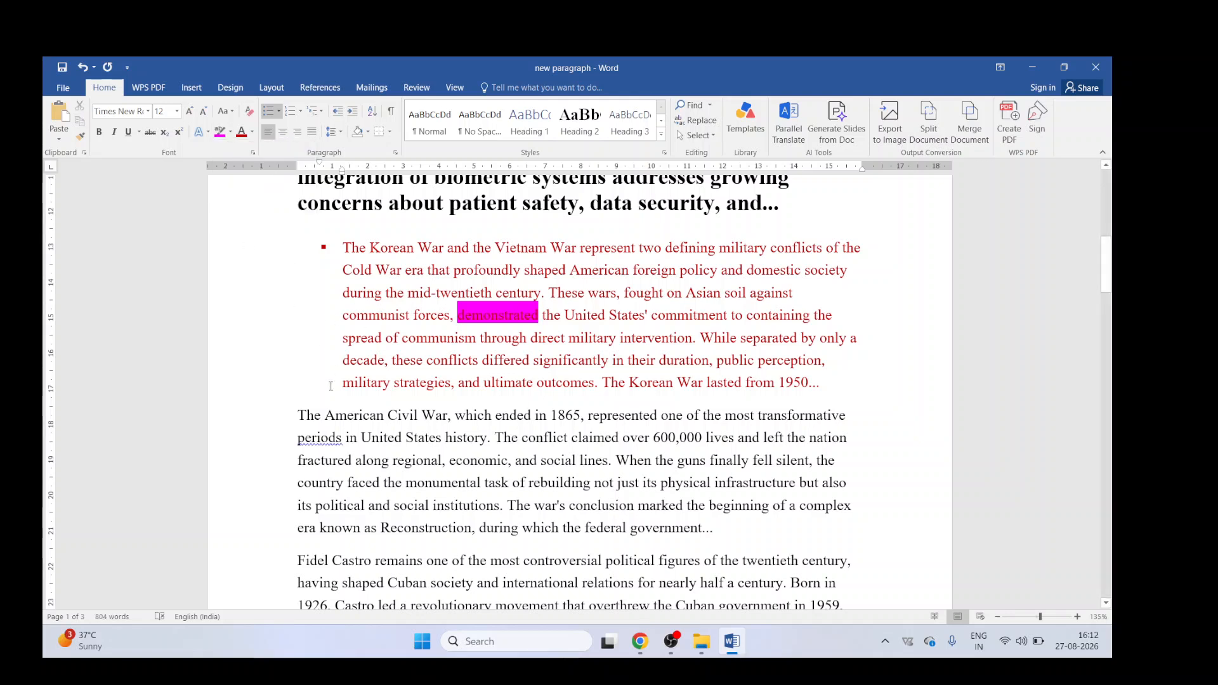
# Step: Apply No Reflection and a blue outlined text effect to the American Civil War paragraph
pyautogui.moveTo(302, 415); pyautogui.dragTo(720, 532)
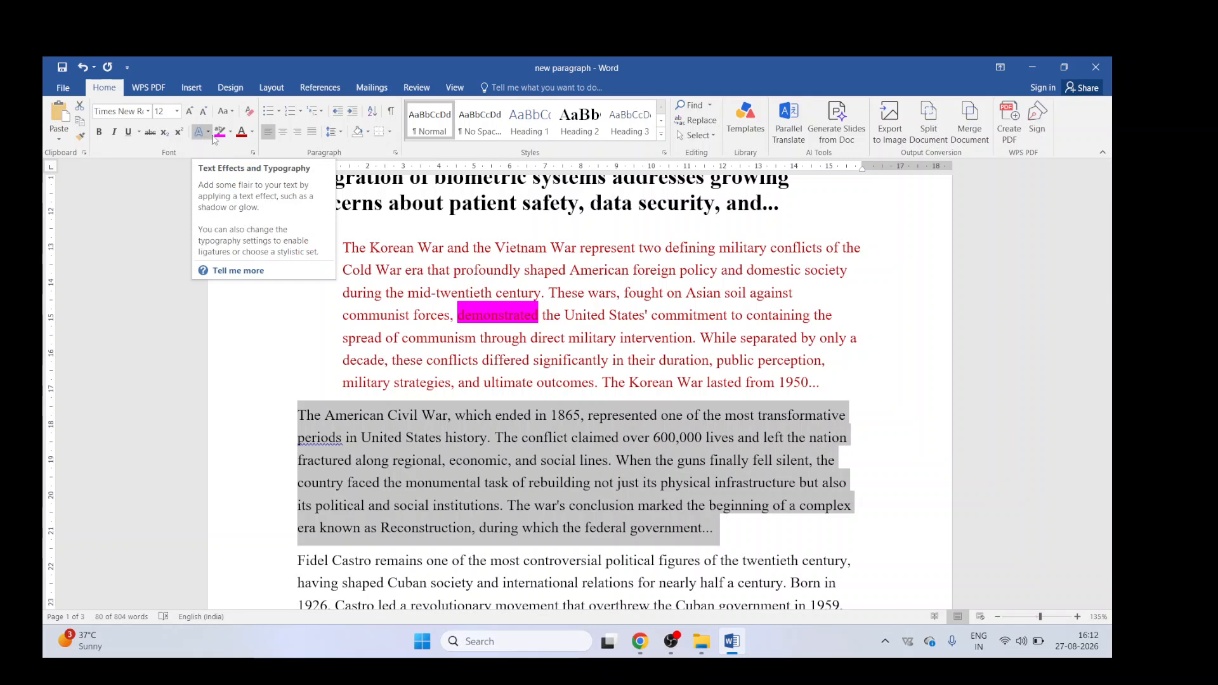
pyautogui.click(210, 133)
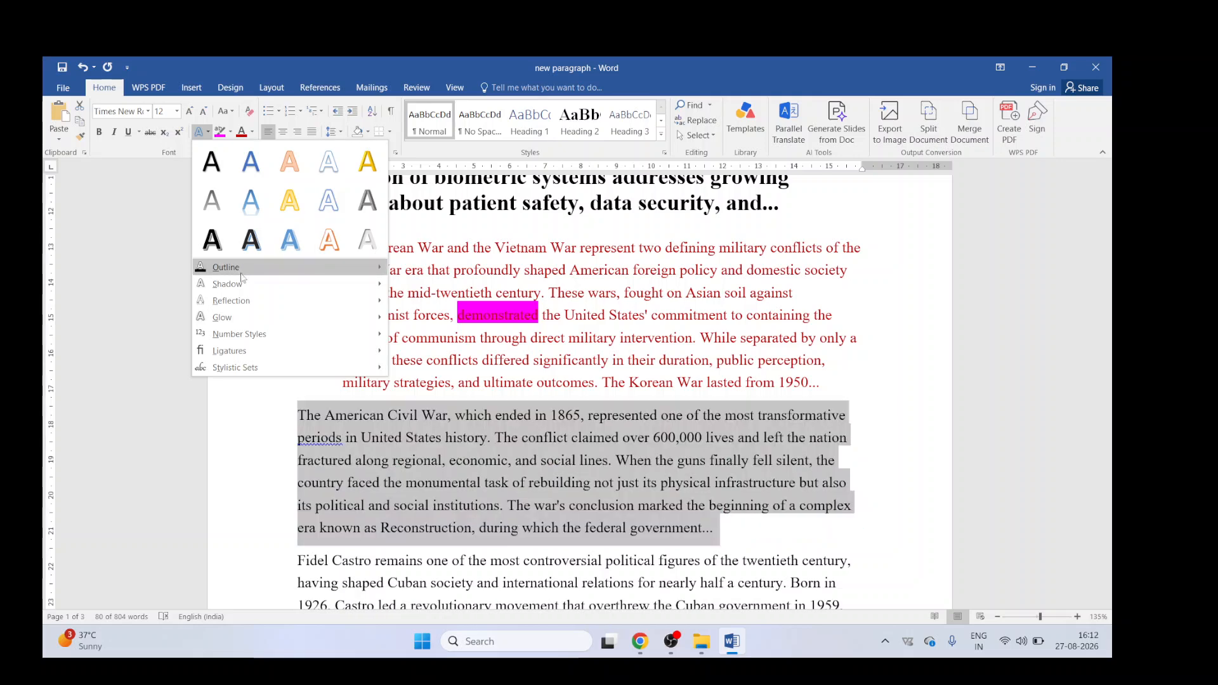
pyautogui.moveTo(379, 303)
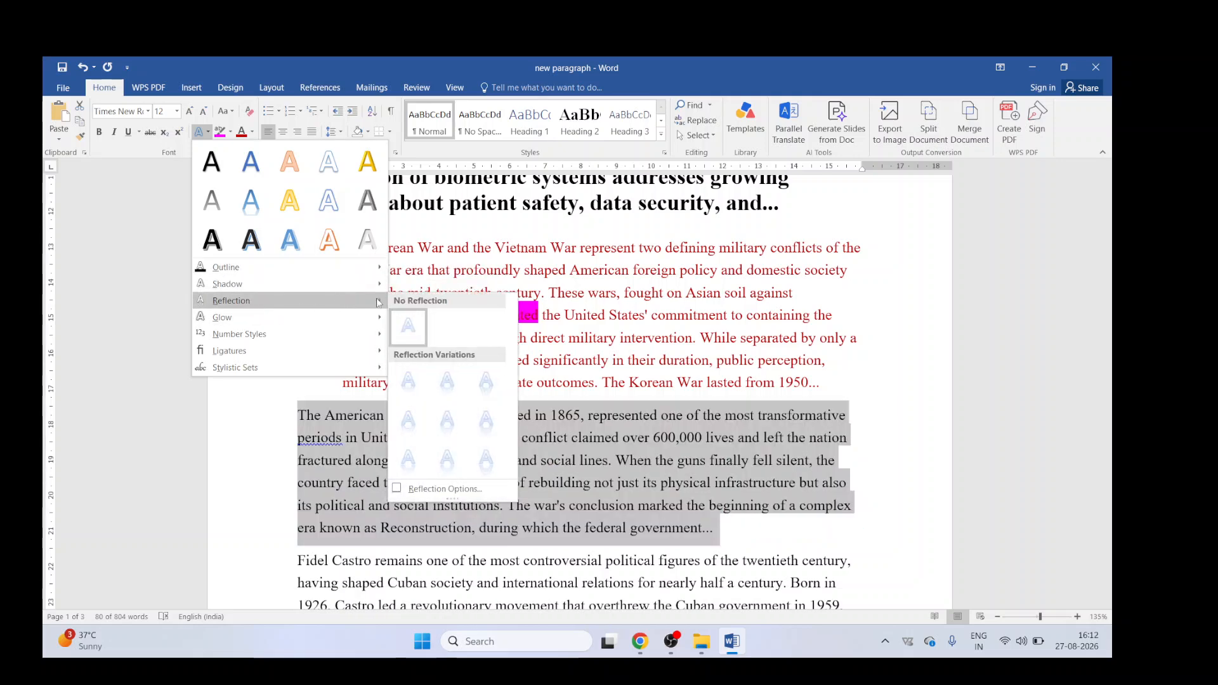
pyautogui.click(410, 328)
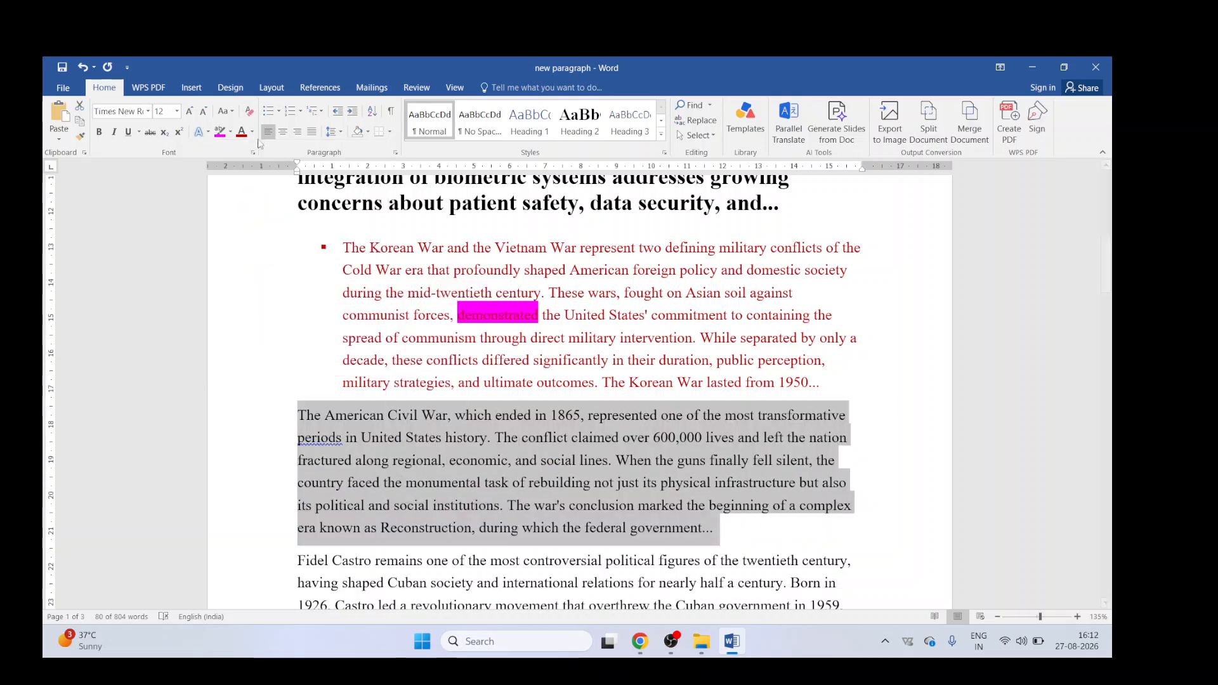
pyautogui.click(200, 131)
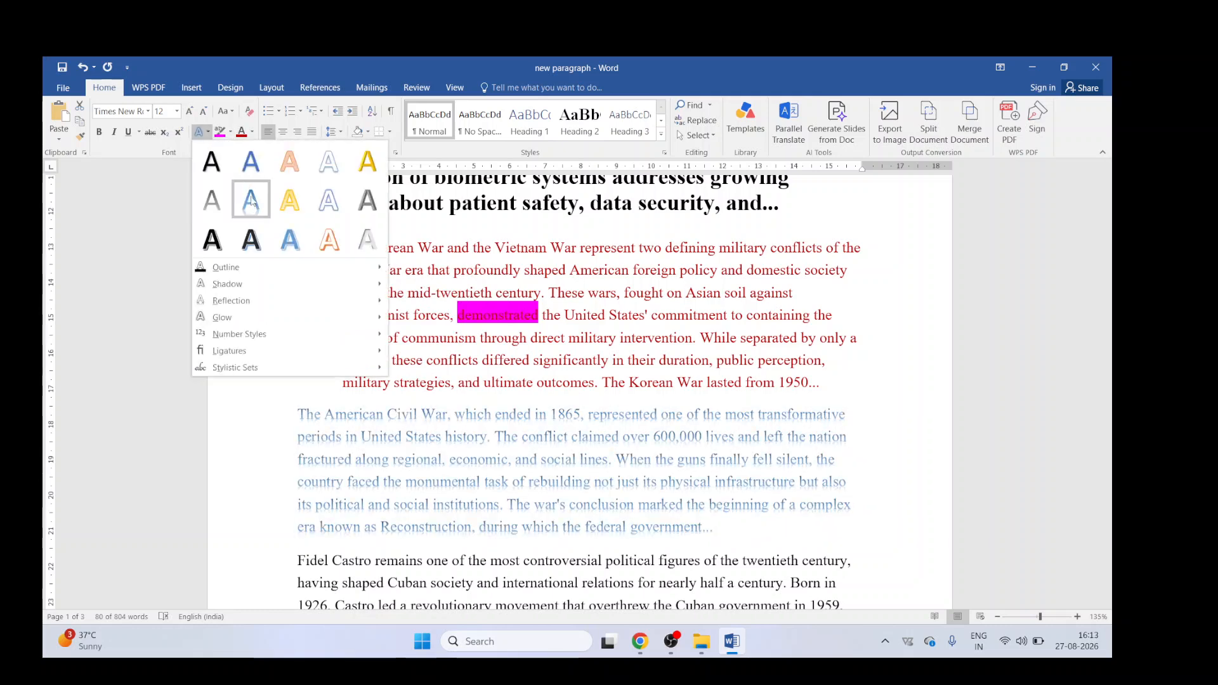
pyautogui.click(250, 200)
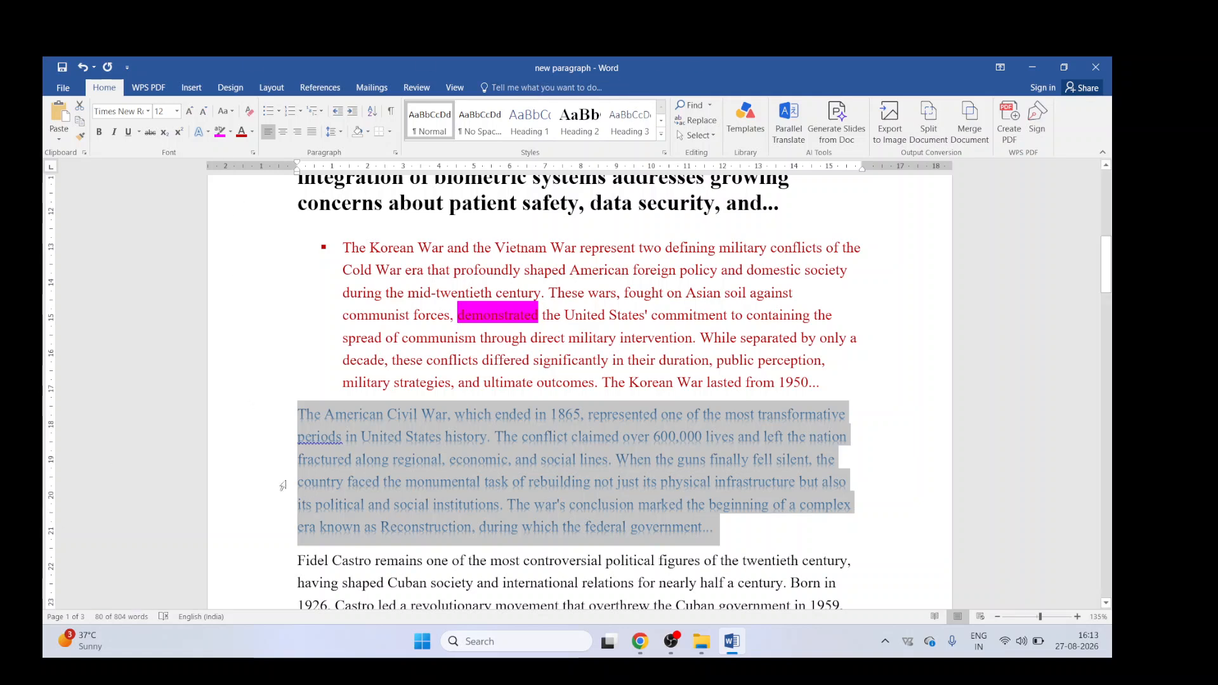
# Step: Toggle the case of the American Civil War paragraph
pyautogui.scroll(-1, 341, 467)
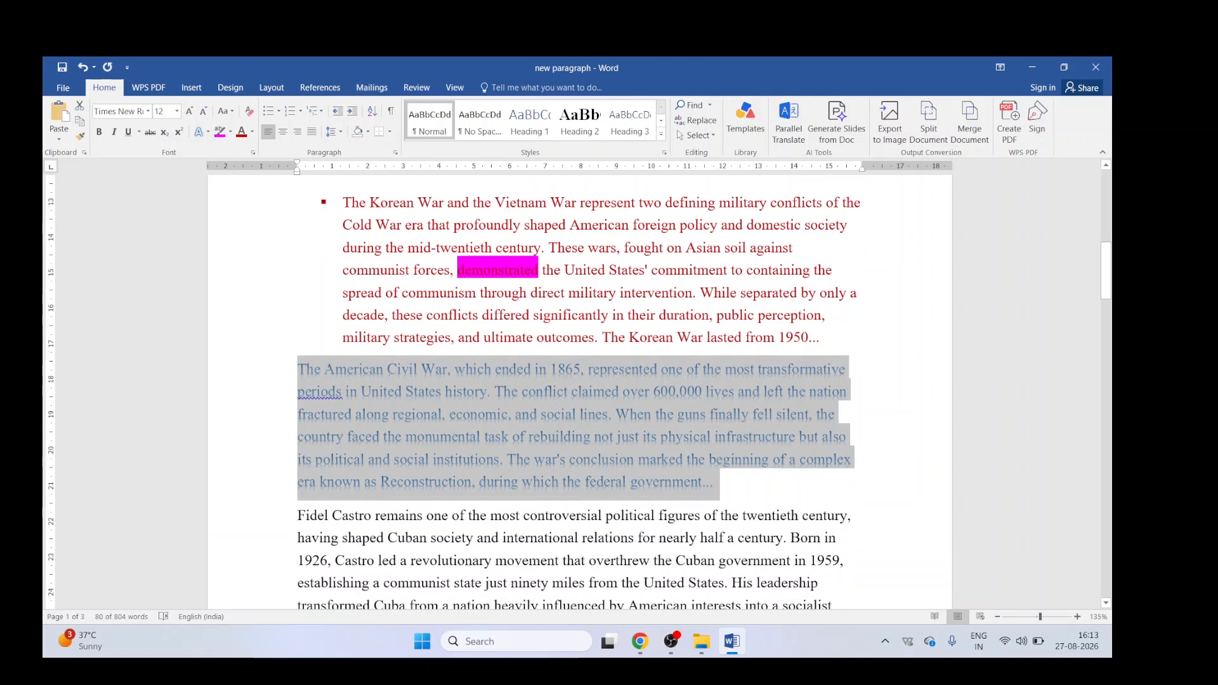
pyautogui.click(326, 368)
pyautogui.tripleClick(359, 375)
pyautogui.click(228, 112)
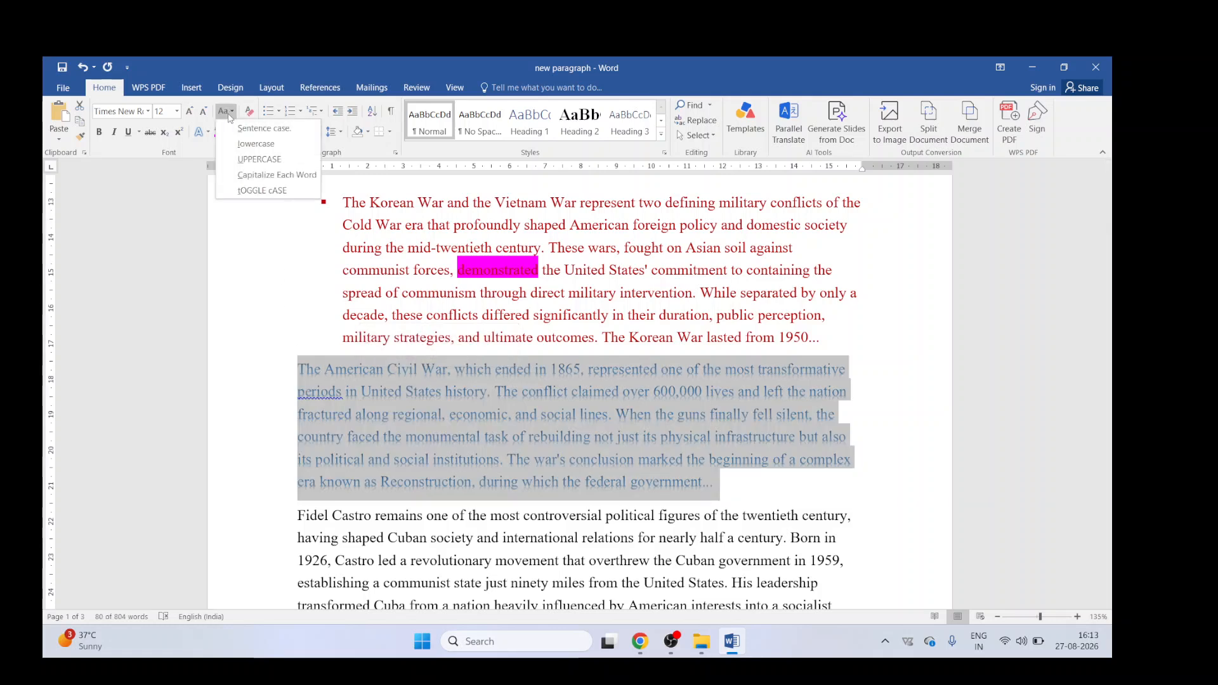
pyautogui.click(252, 197)
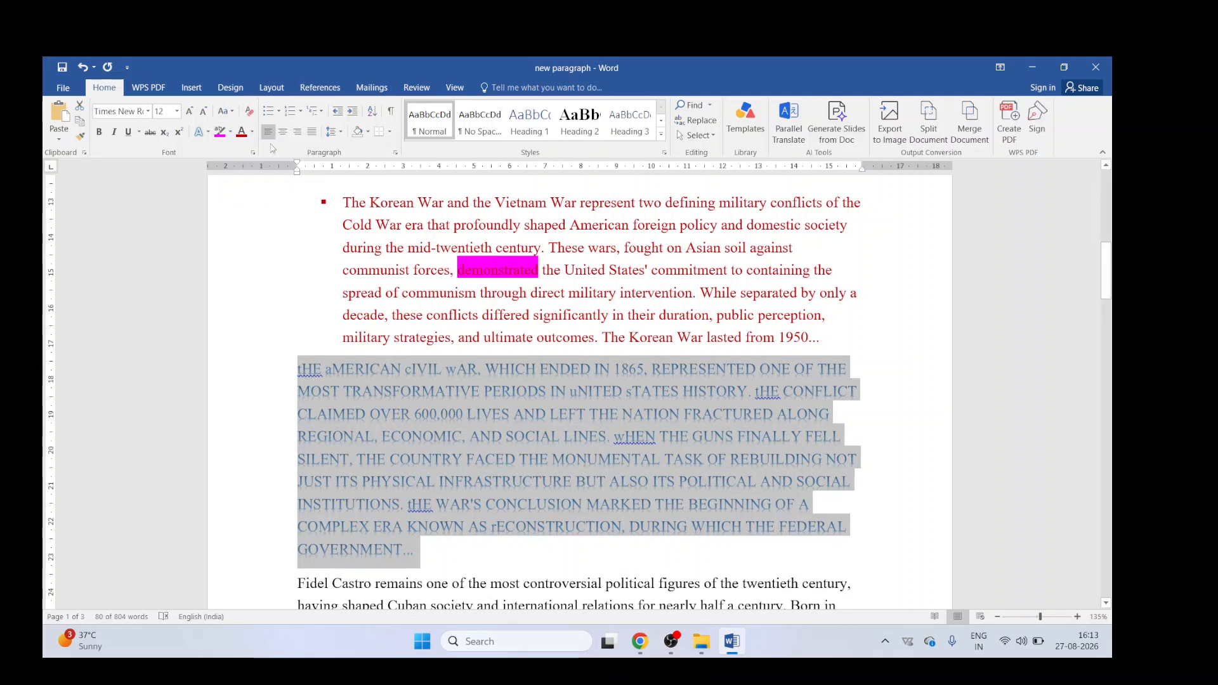
# Step: Justify the Fidel Castro paragraph and set its line spacing to 1.5
pyautogui.scroll(-4, 440, 449)
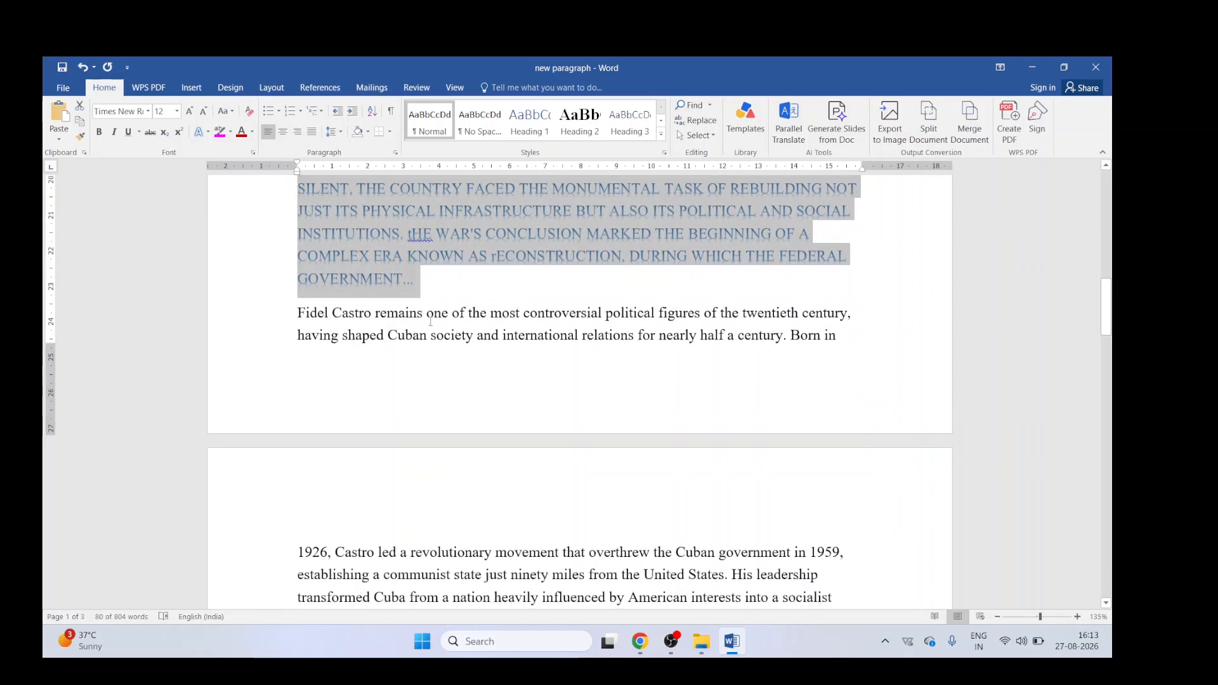
pyautogui.tripleClick(432, 331)
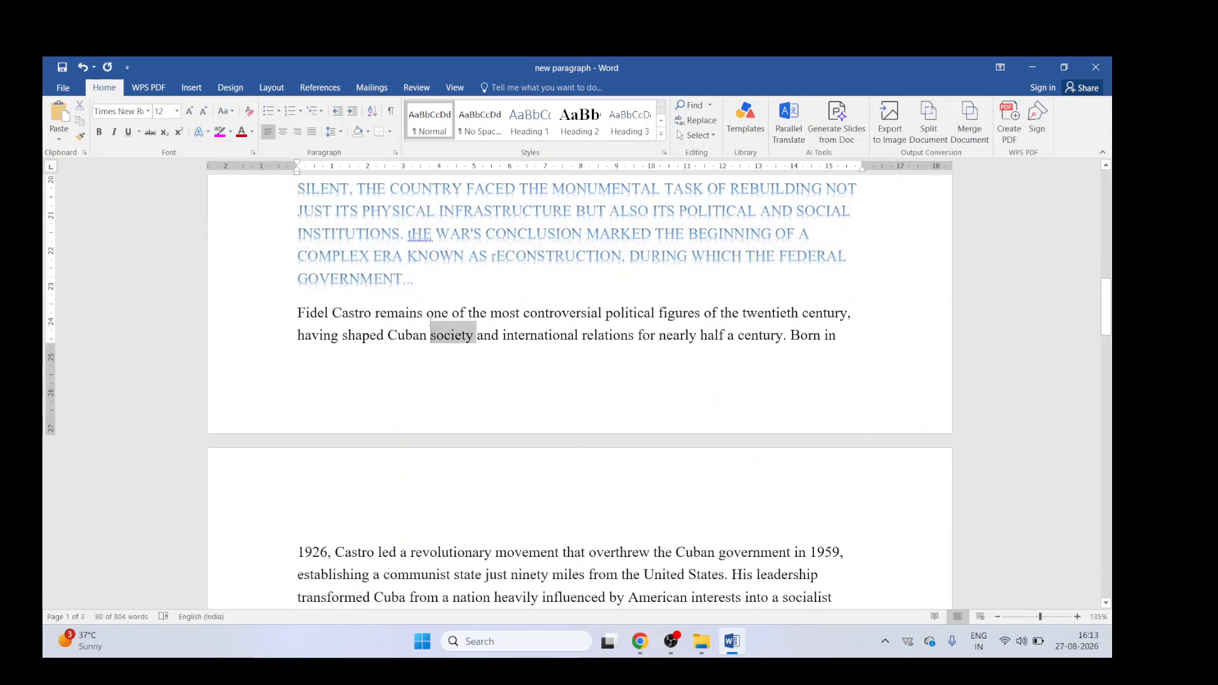
pyautogui.click(311, 131)
pyautogui.scroll(-1, 401, 391)
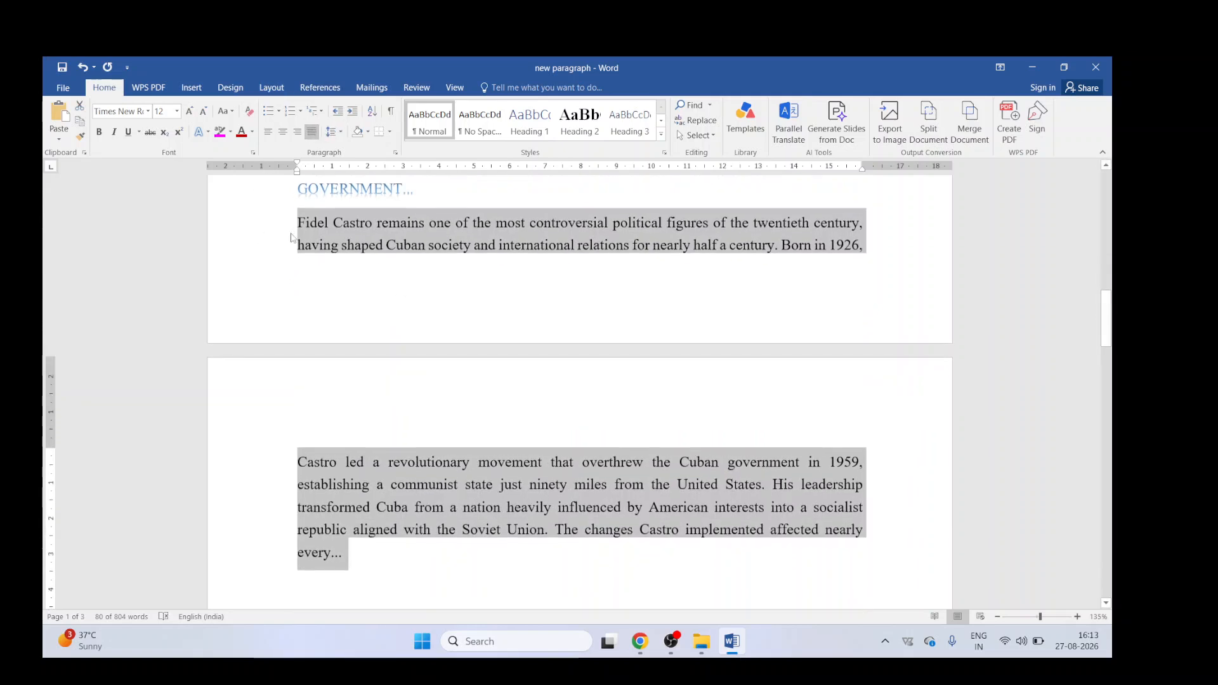
pyautogui.click(342, 132)
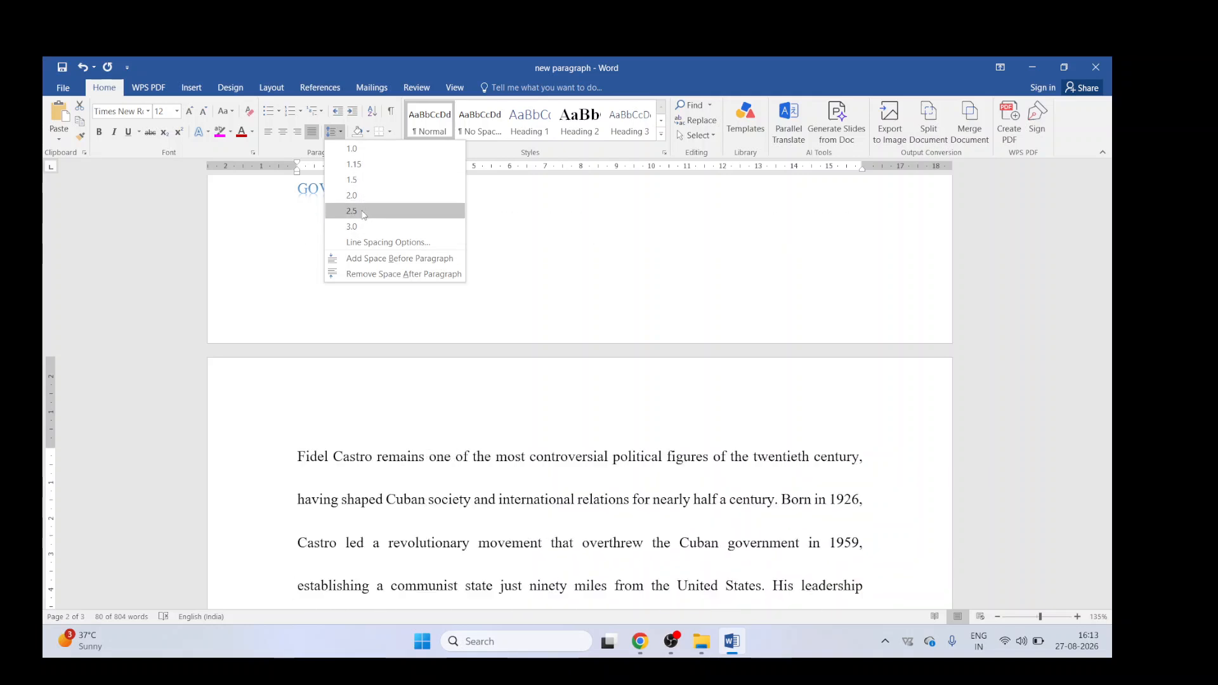
pyautogui.click(362, 181)
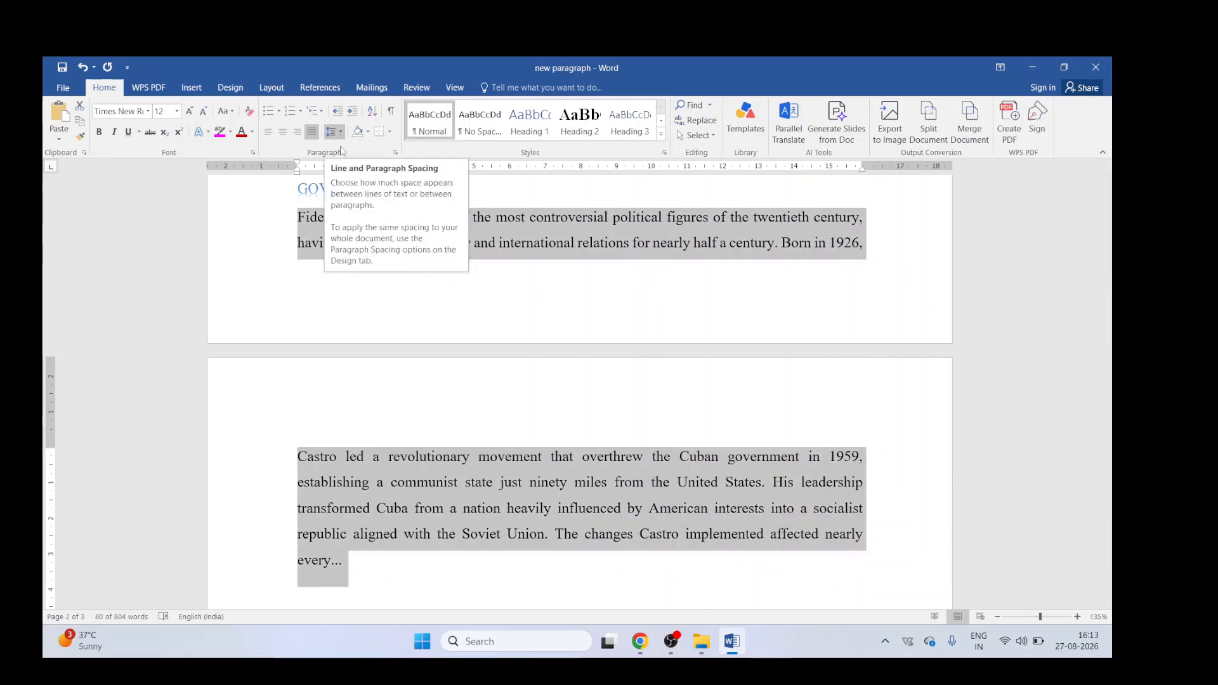
# Step: Set the spacing after the Scientific inquiry paragraph to 11 pt
pyautogui.scroll(-4, 393, 362)
pyautogui.scroll(-1, 393, 362)
pyautogui.tripleClick(364, 346)
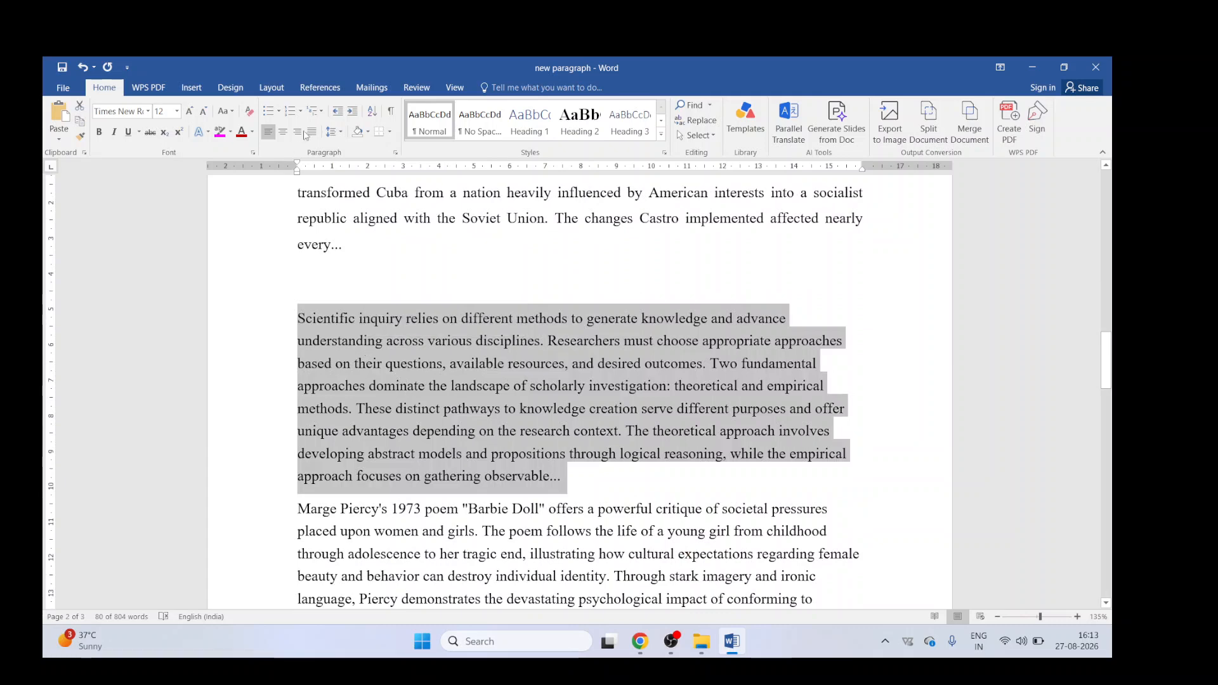
pyautogui.click(341, 133)
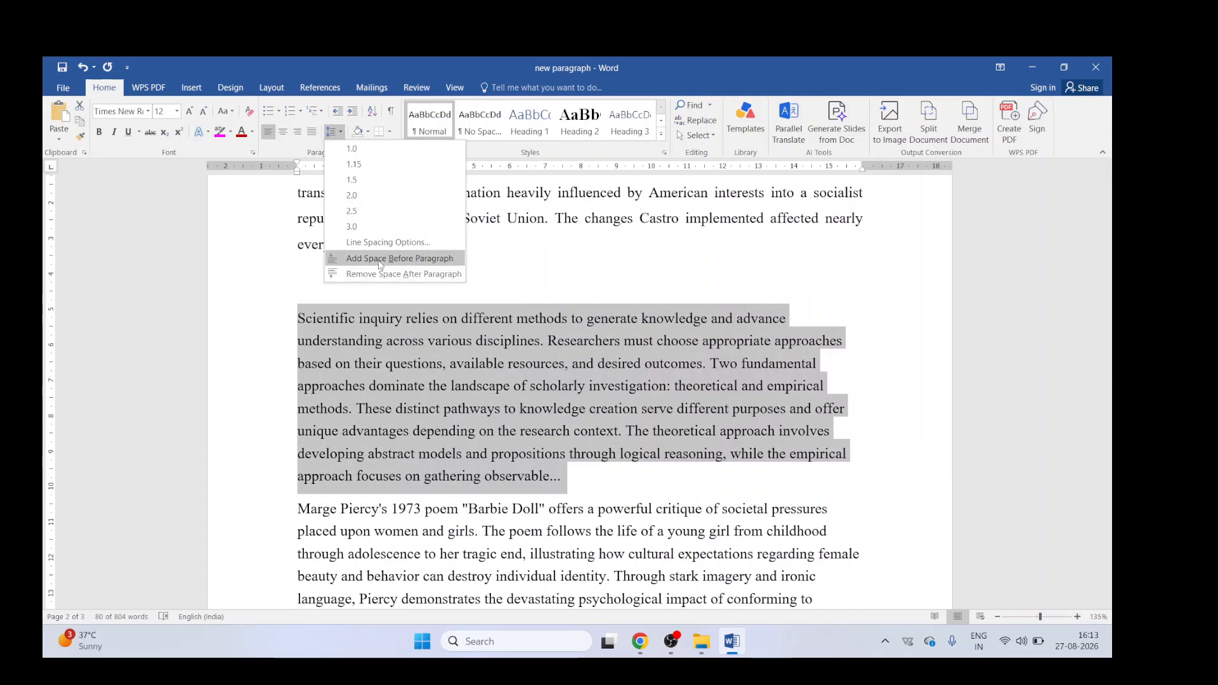
pyautogui.click(381, 272)
pyautogui.click(388, 242)
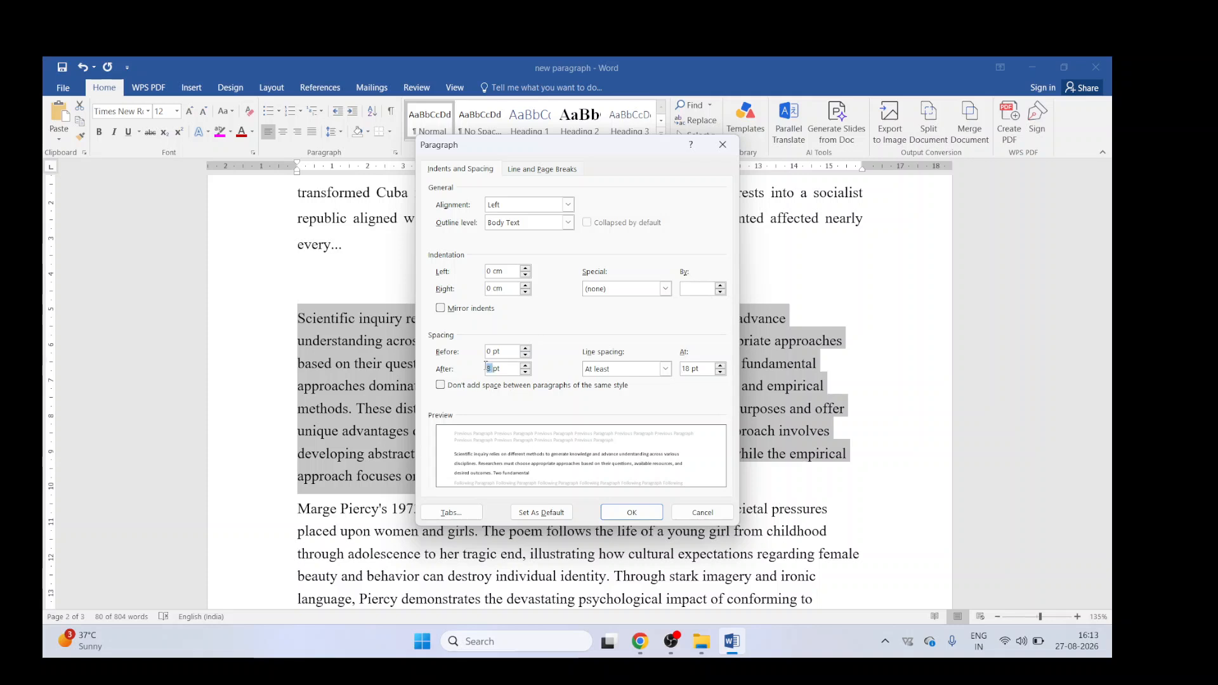
pyautogui.write('11')
pyautogui.press('Return')
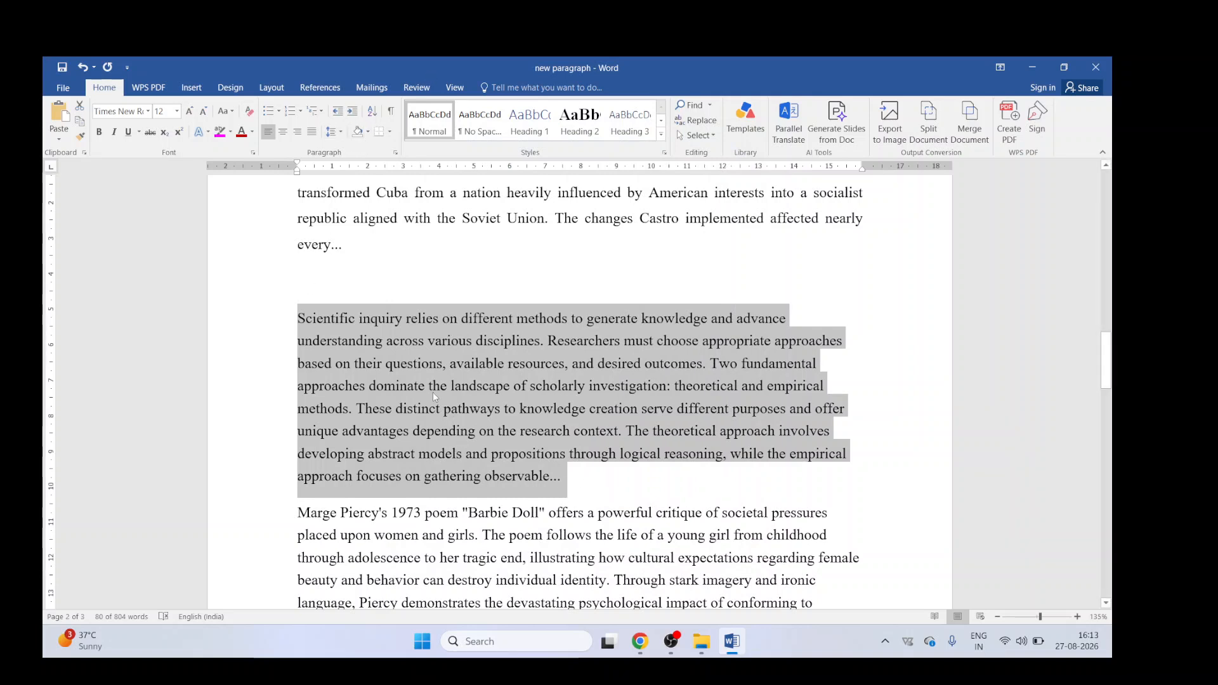
# Step: Apply red shading to the Scientific inquiry paragraph
pyautogui.click(368, 132)
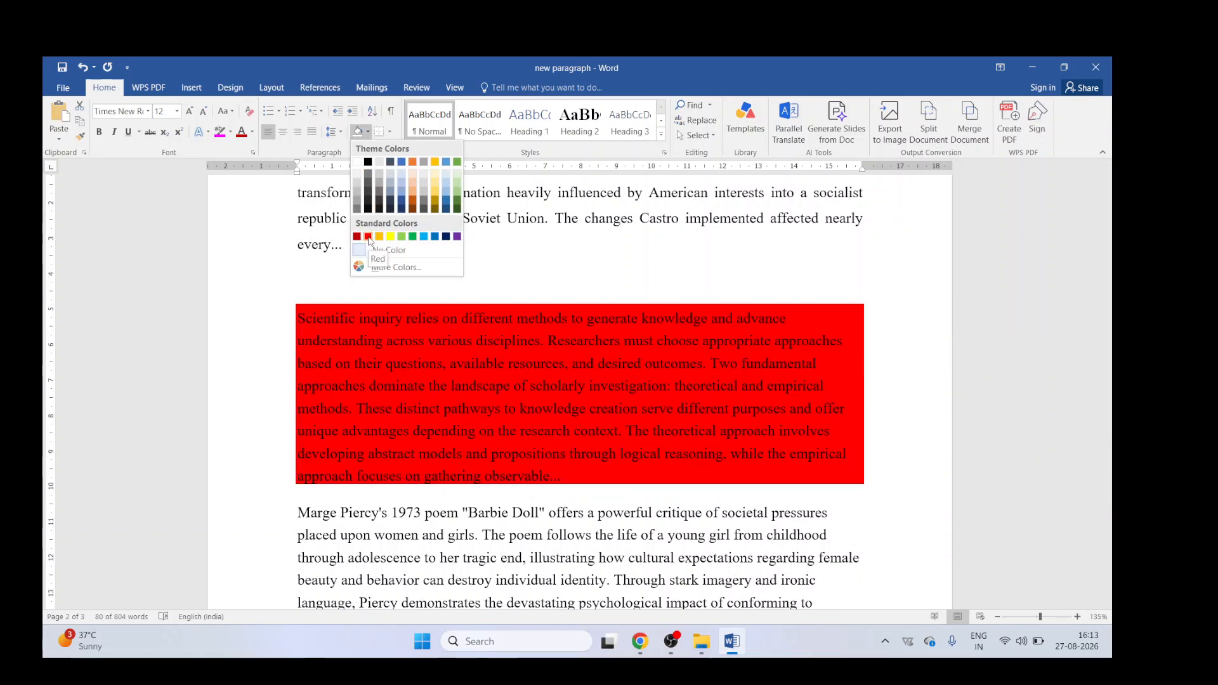
pyautogui.click(368, 236)
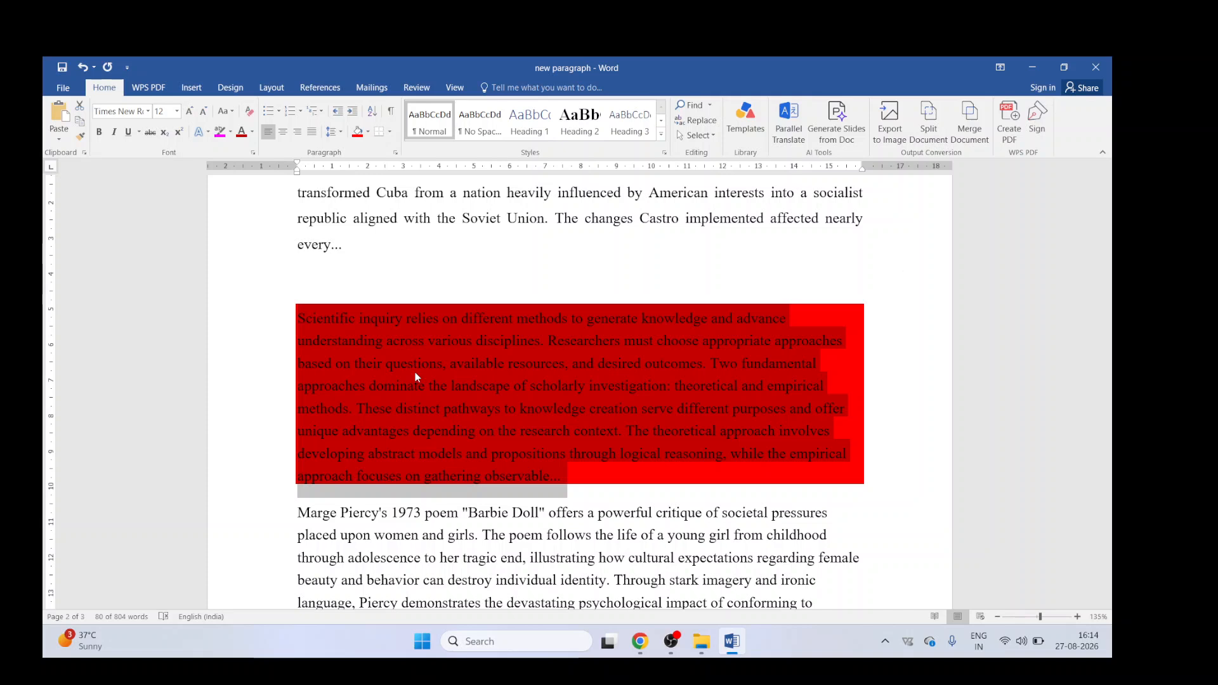
pyautogui.moveTo(336, 225); pyautogui.dragTo(748, 310)
pyautogui.click(910, 304)
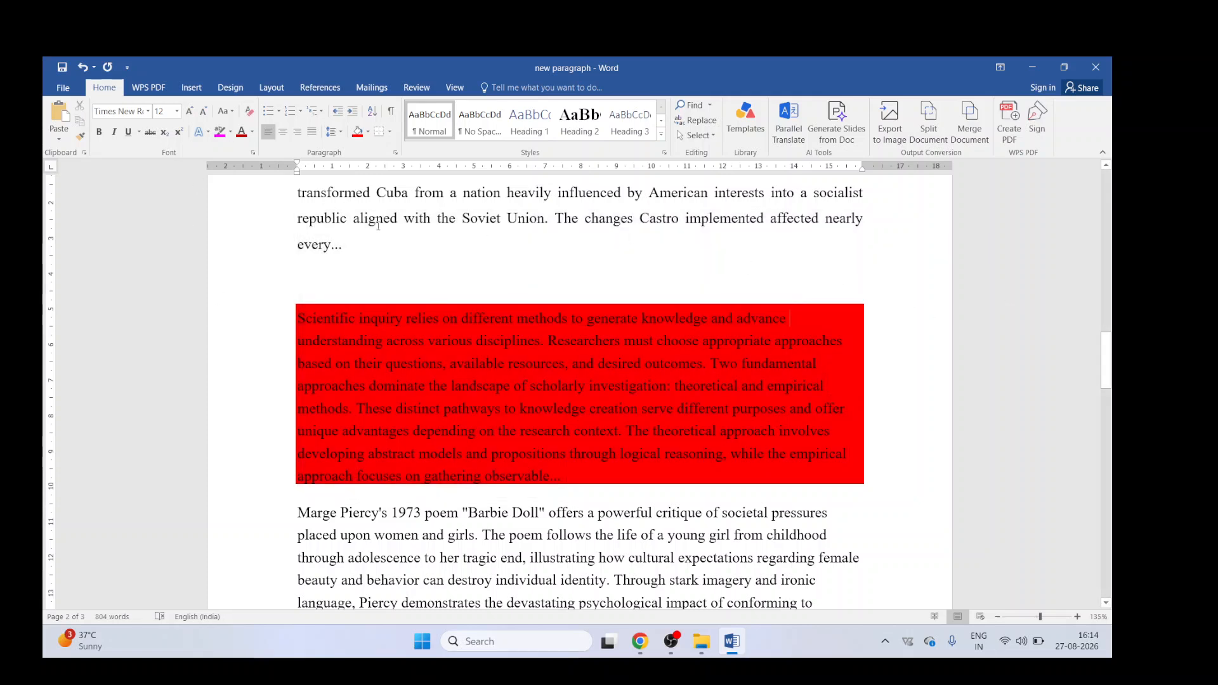
# Step: Set the right indent of the Marge Piercy "Barbie Doll" paragraph to 4 cm
pyautogui.scroll(-3, 332, 320)
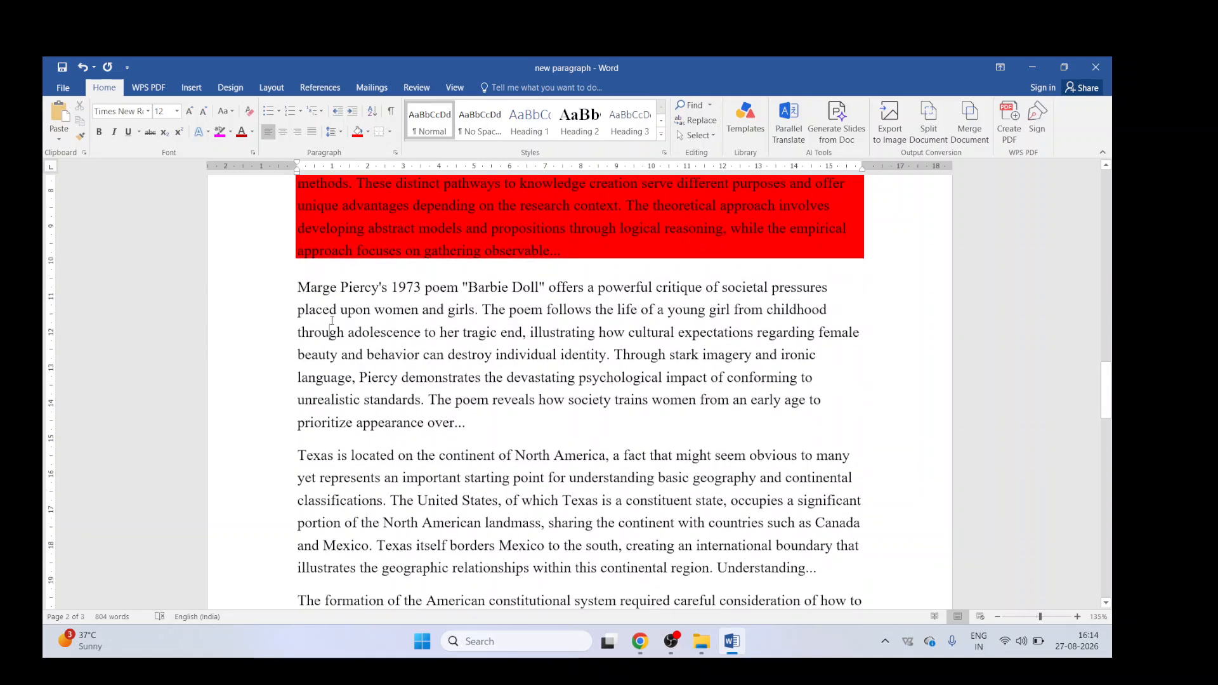
pyautogui.tripleClick(332, 321)
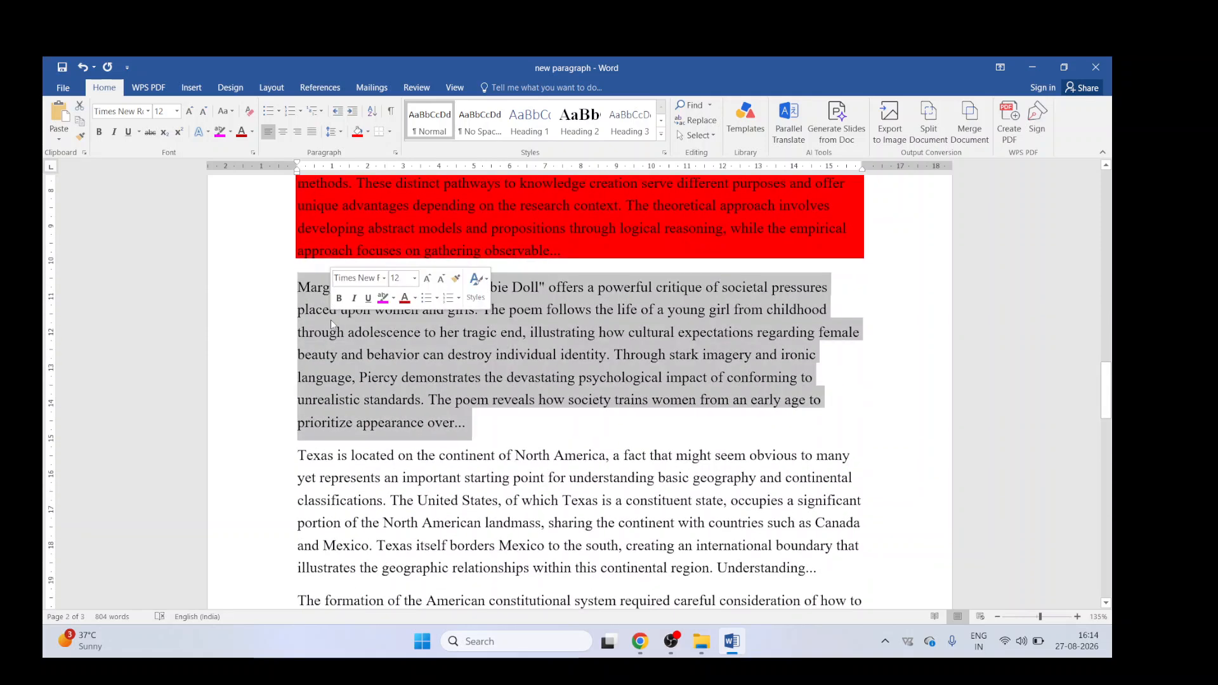
pyautogui.click(396, 153)
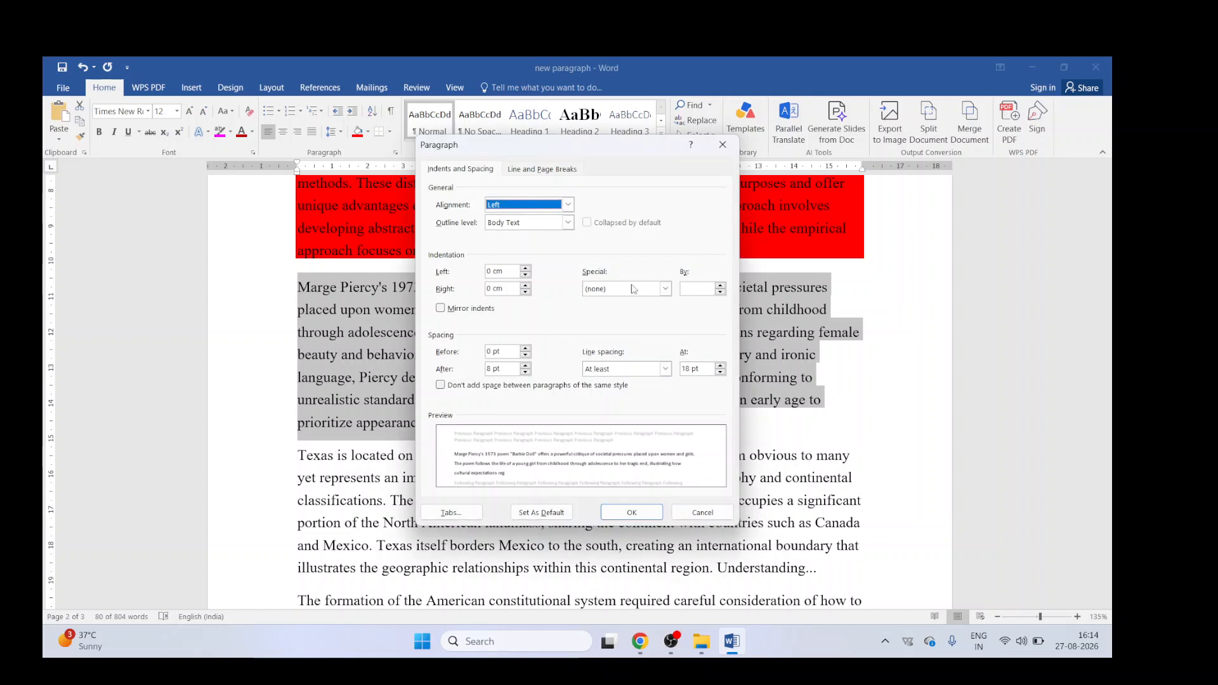
pyautogui.doubleClick(491, 288)
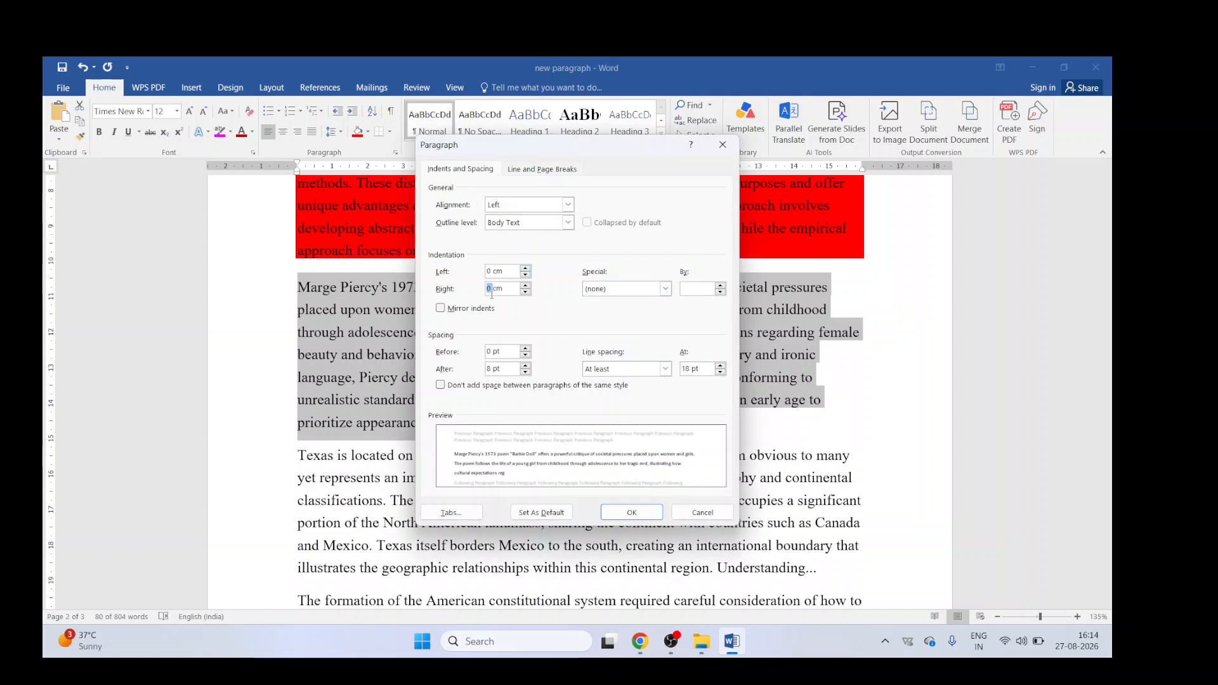
pyautogui.write('4')
pyautogui.press('Return')
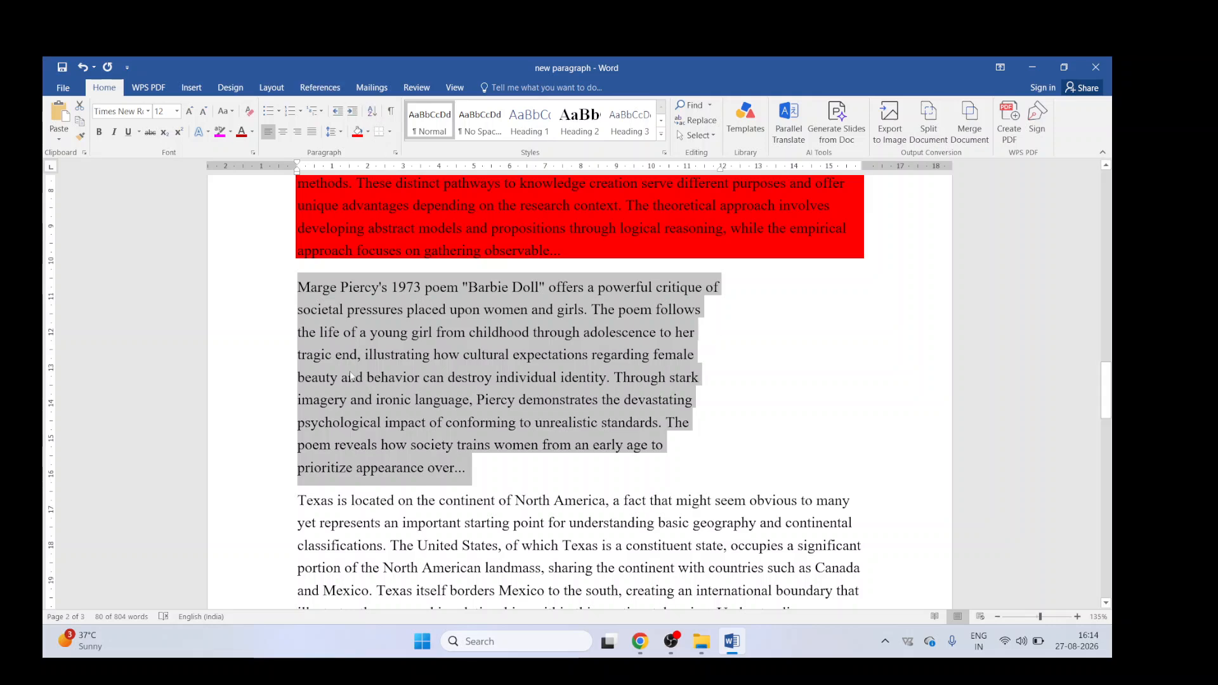
# Step: Add separate lines J, L, U, T and K after the Texas paragraph
pyautogui.scroll(-4, 292, 399)
pyautogui.scroll(1, 781, 405)
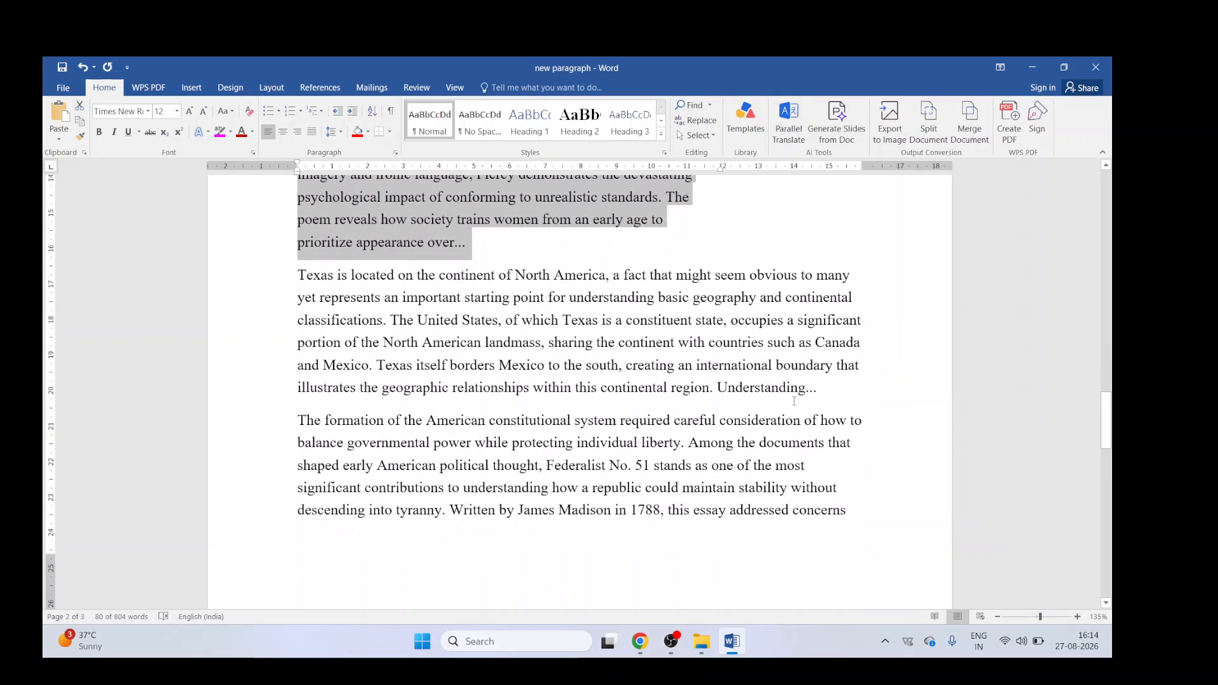
pyautogui.click(830, 381)
pyautogui.press('Return')
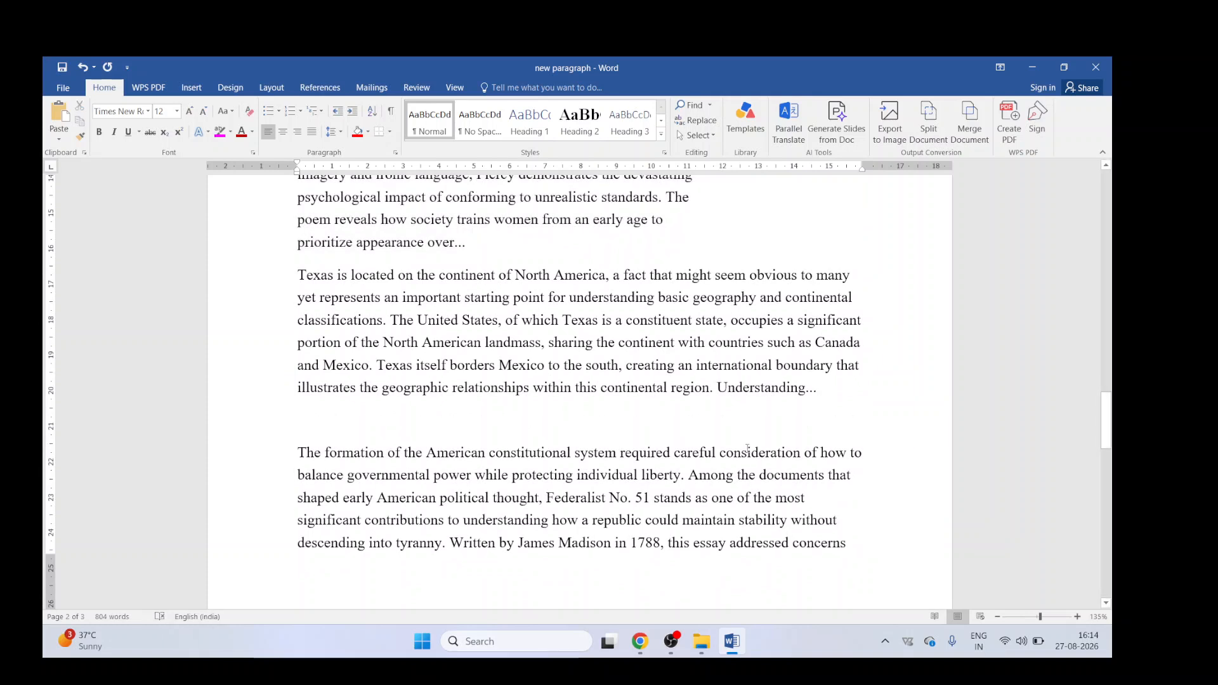
pyautogui.write('j')
pyautogui.press('Return')
pyautogui.write('L')
pyautogui.press('Down')
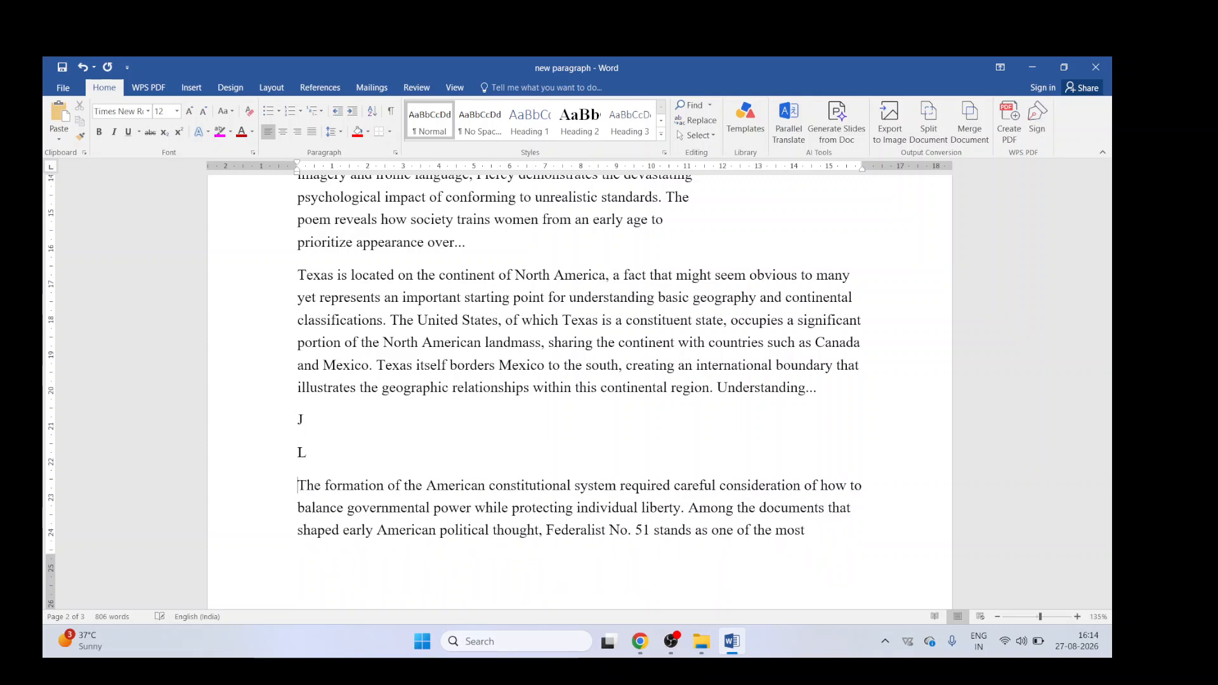
pyautogui.write('U')
pyautogui.press('Return')
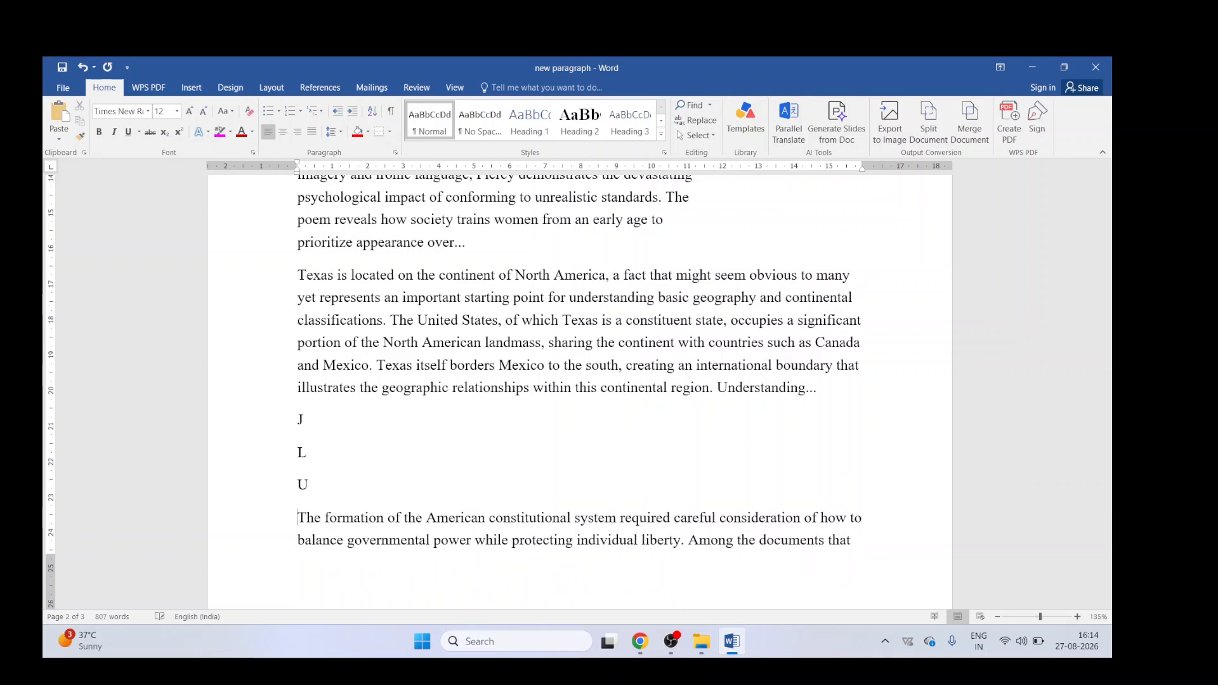
pyautogui.write('T')
pyautogui.press('Return')
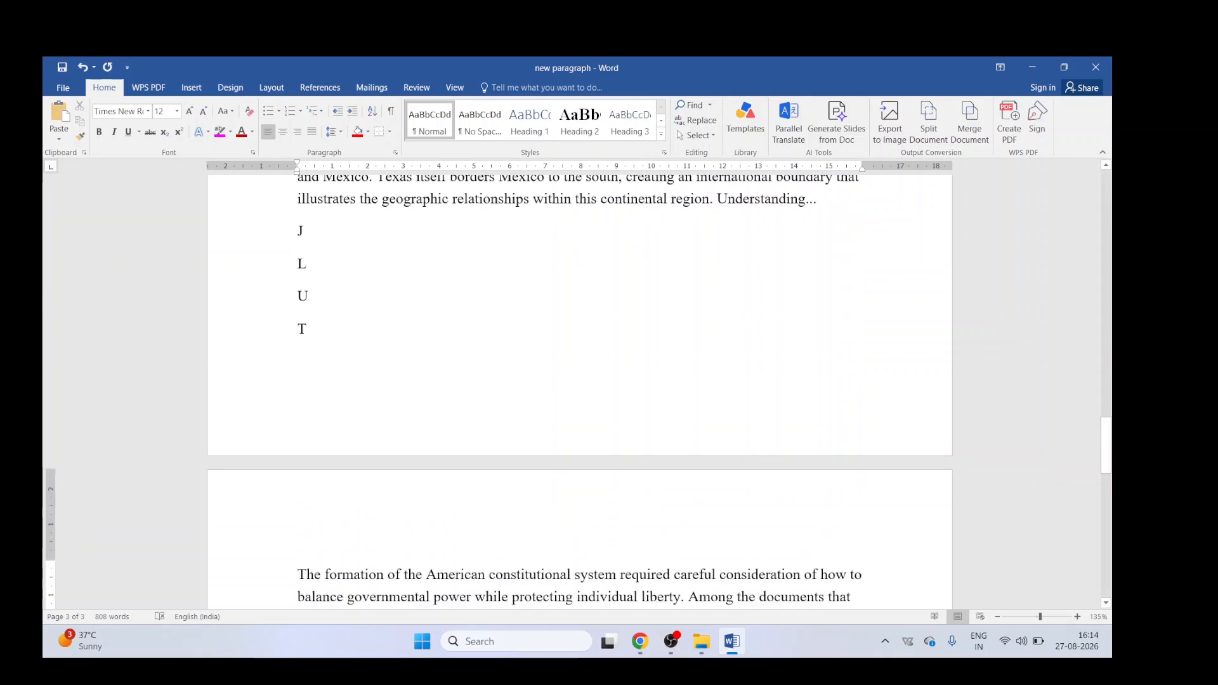
pyautogui.write('k')
pyautogui.press('Return')
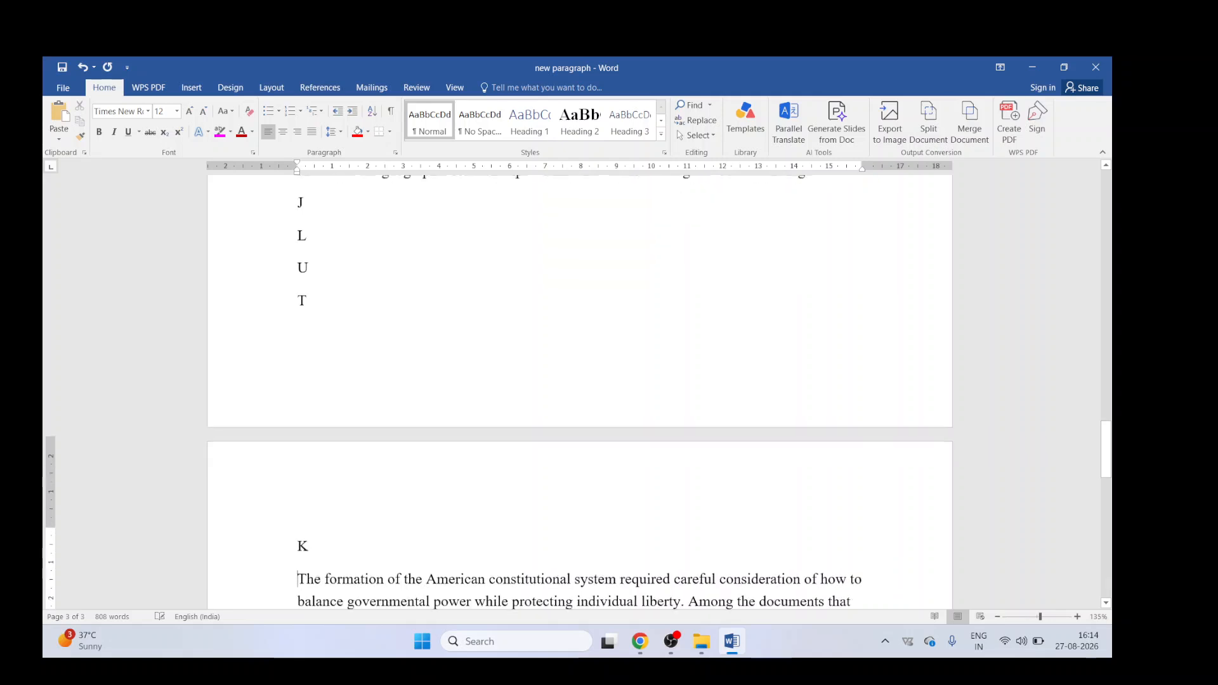
# Step: Sort the J, L, U and T lines alphabetically
pyautogui.scroll(2, 540, 480)
pyautogui.moveTo(298, 325); pyautogui.dragTo(316, 452)
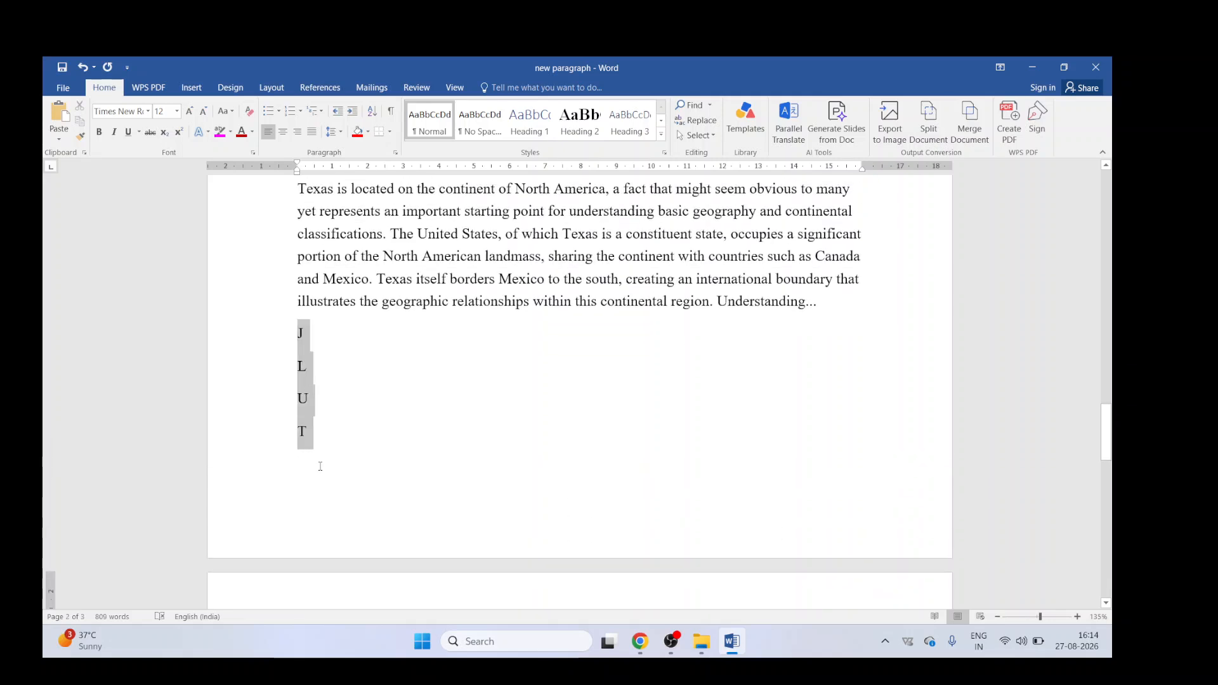
pyautogui.click(372, 111)
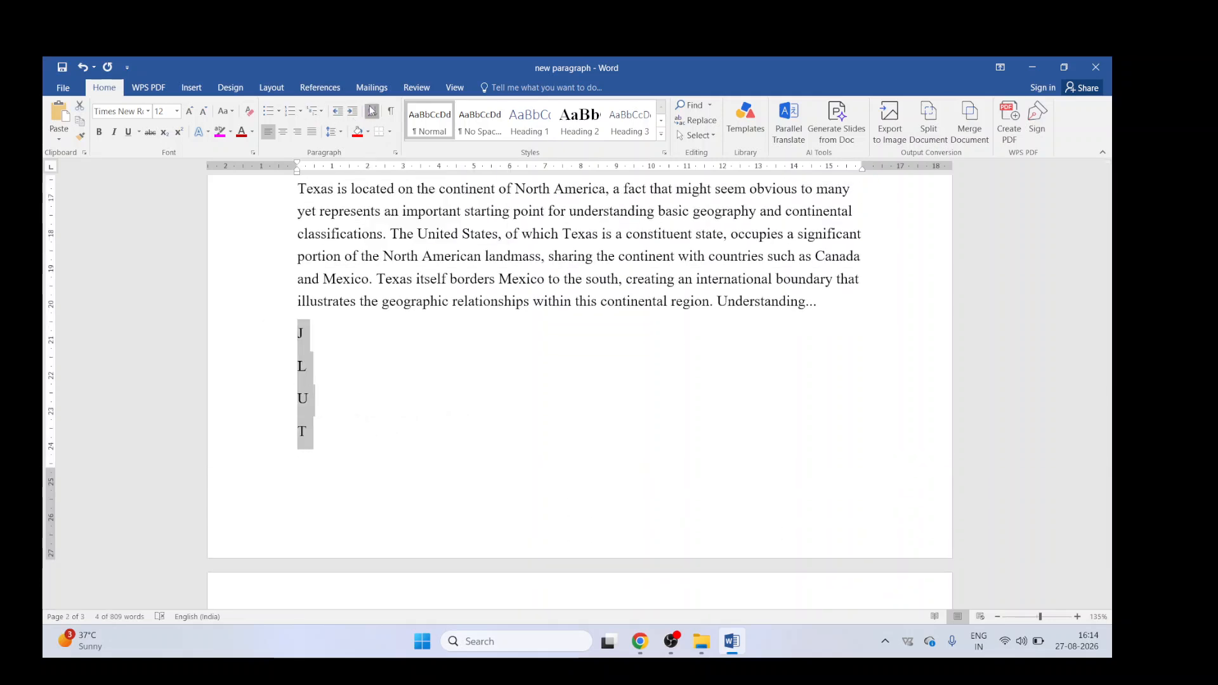
pyautogui.click(619, 429)
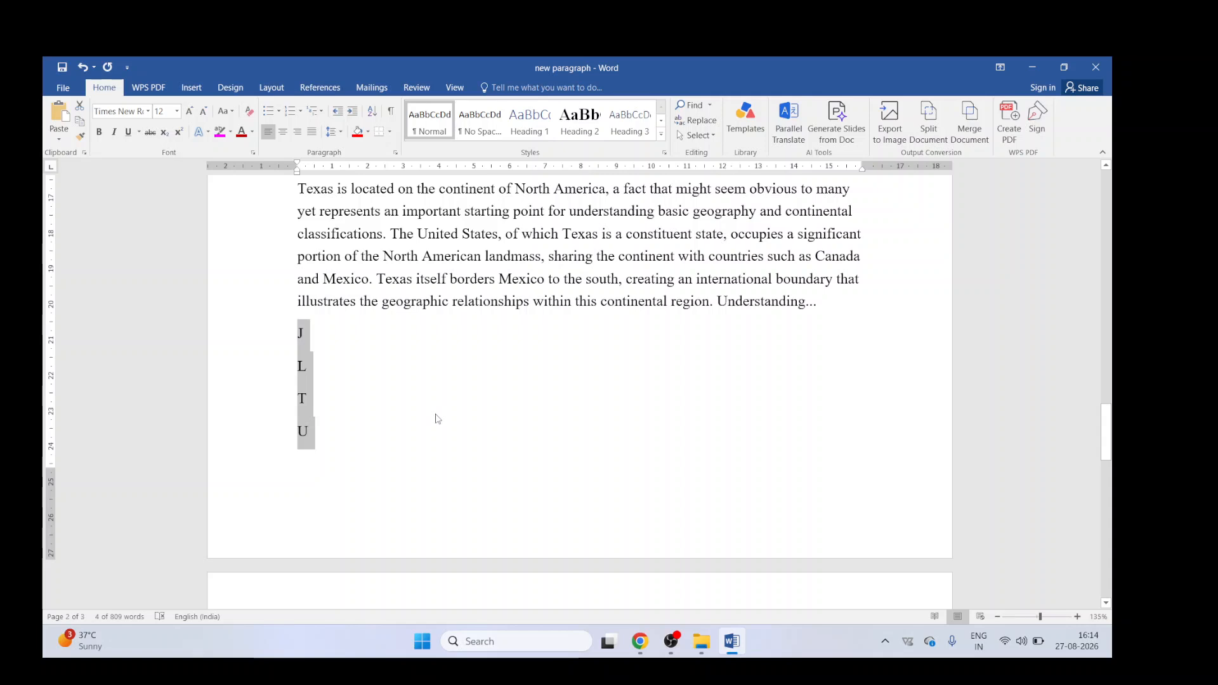
# Step: Undo the sort
pyautogui.hotkey('ctrl', 'z')
pyautogui.click(425, 211)
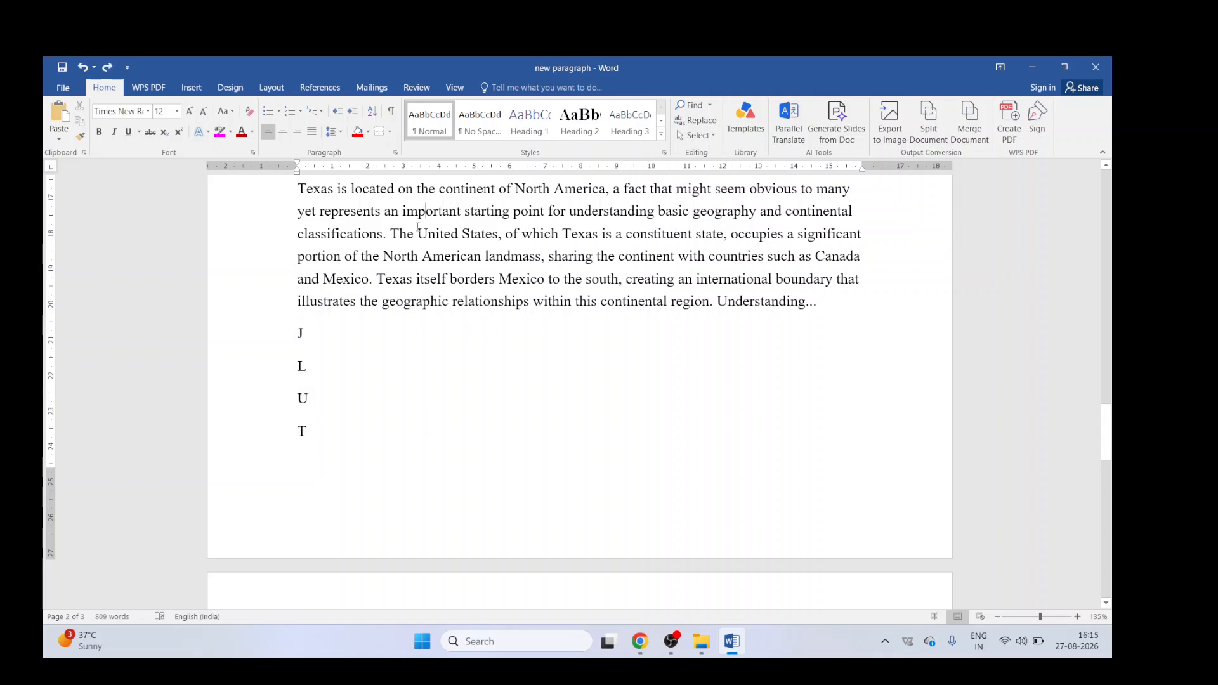
# Step: Select the entire document and apply All Borders
pyautogui.scroll(4, 407, 301)
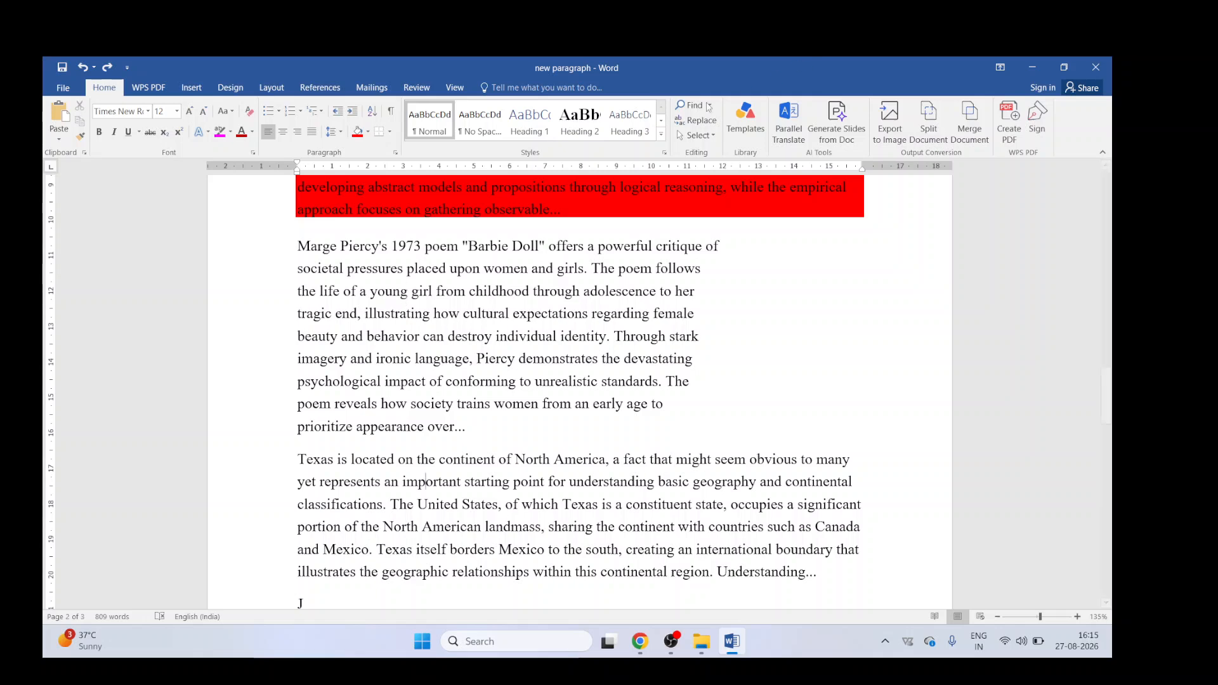
pyautogui.click(696, 136)
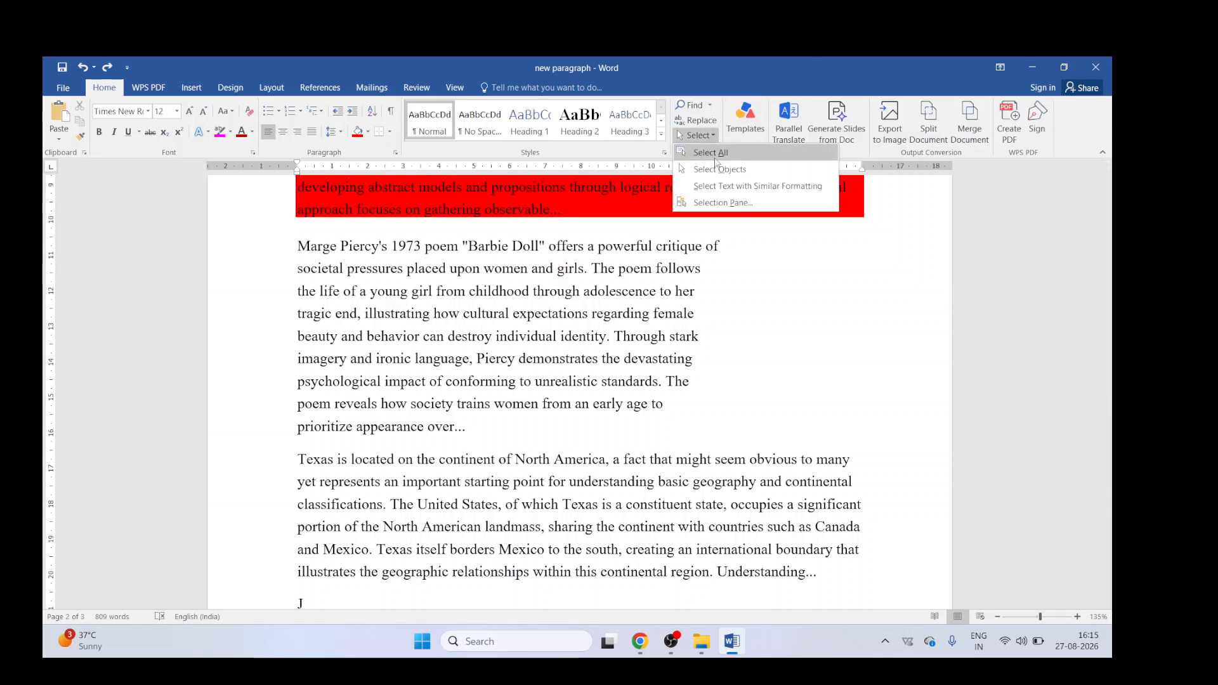
pyautogui.click(718, 153)
pyautogui.click(389, 134)
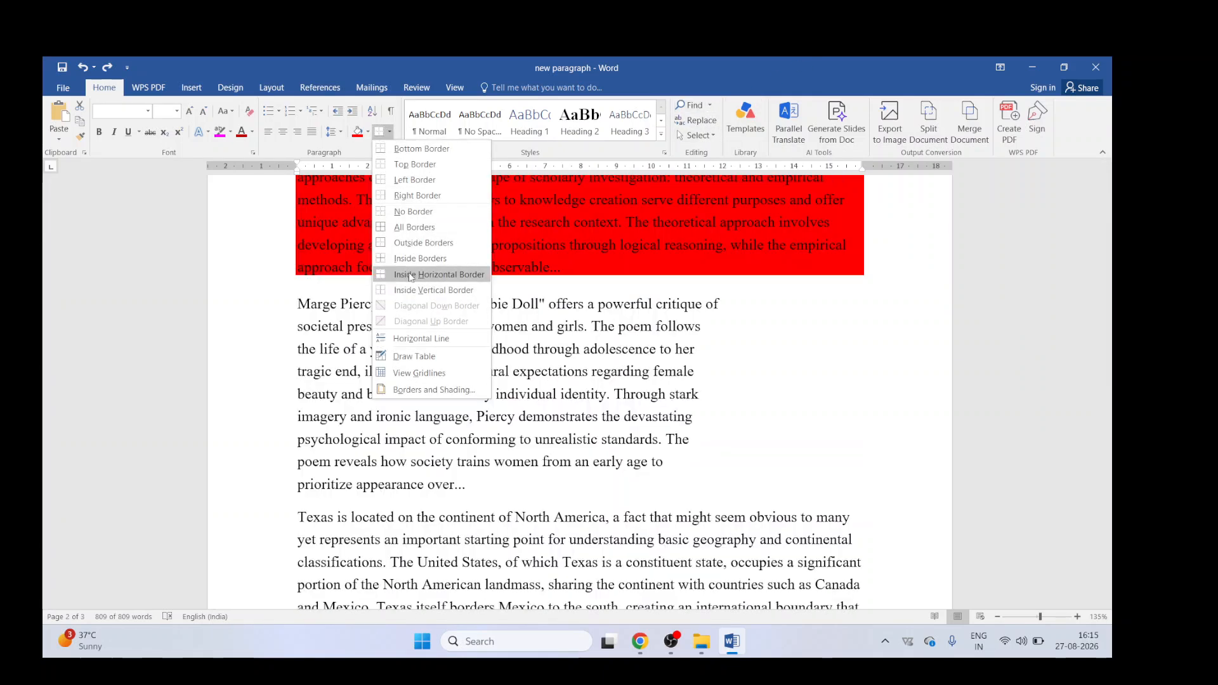
pyautogui.click(403, 234)
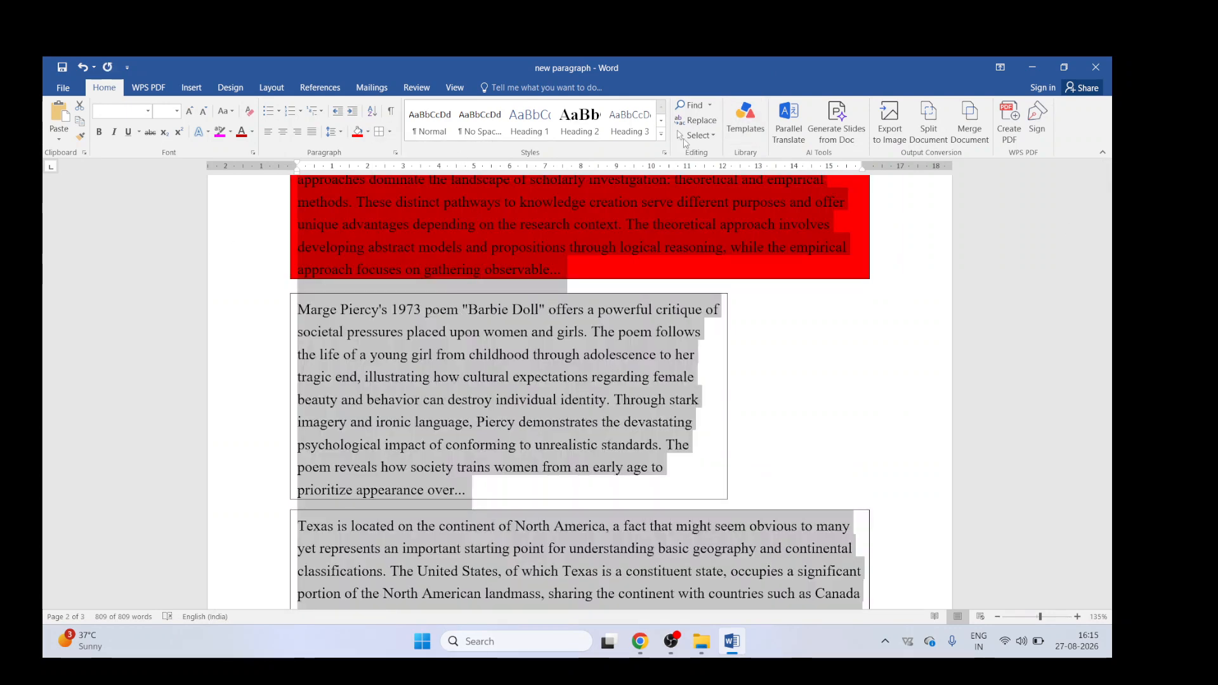
# Step: Replace the word "girls" with "Vinod" formatted with strikethrough using Replace All
pyautogui.doubleClick(570, 334)
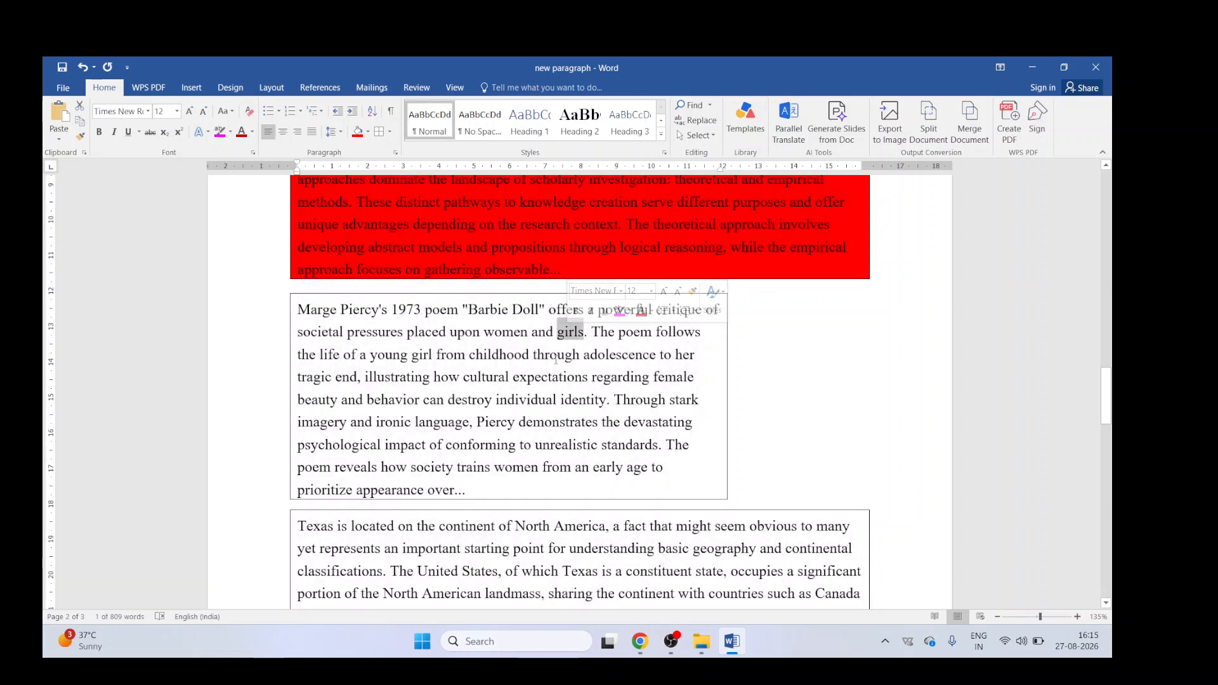
pyautogui.hotkey('ctrl', 'h')
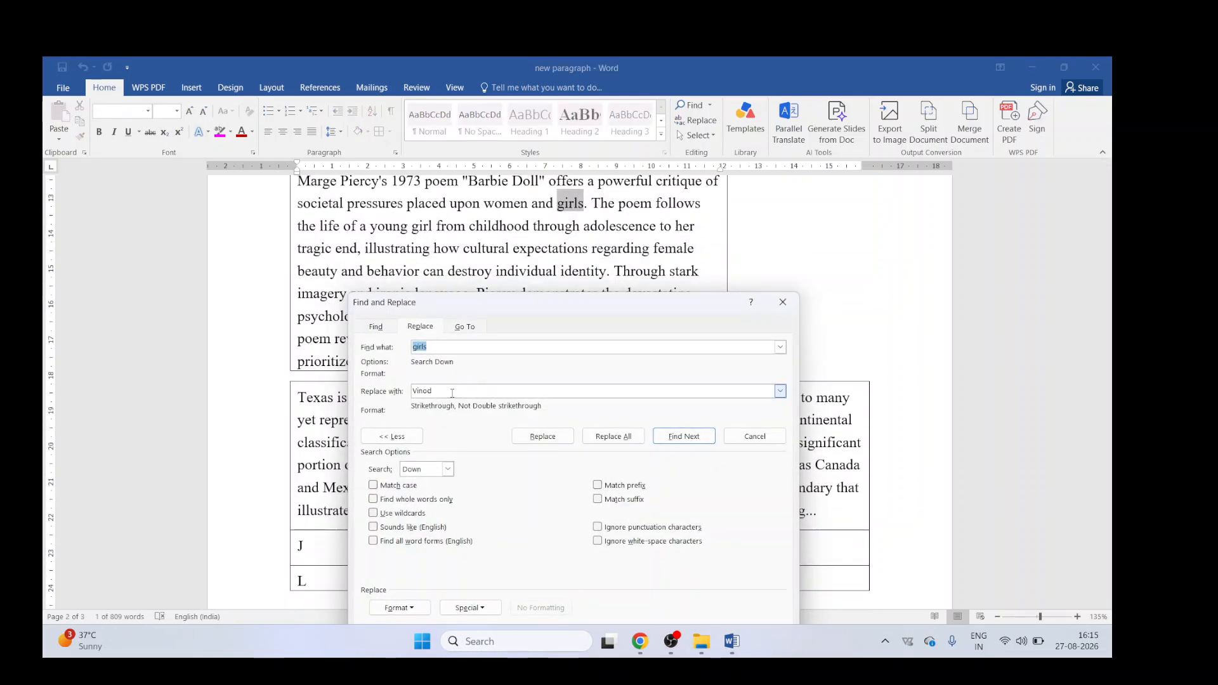
pyautogui.click(613, 436)
pyautogui.click(555, 390)
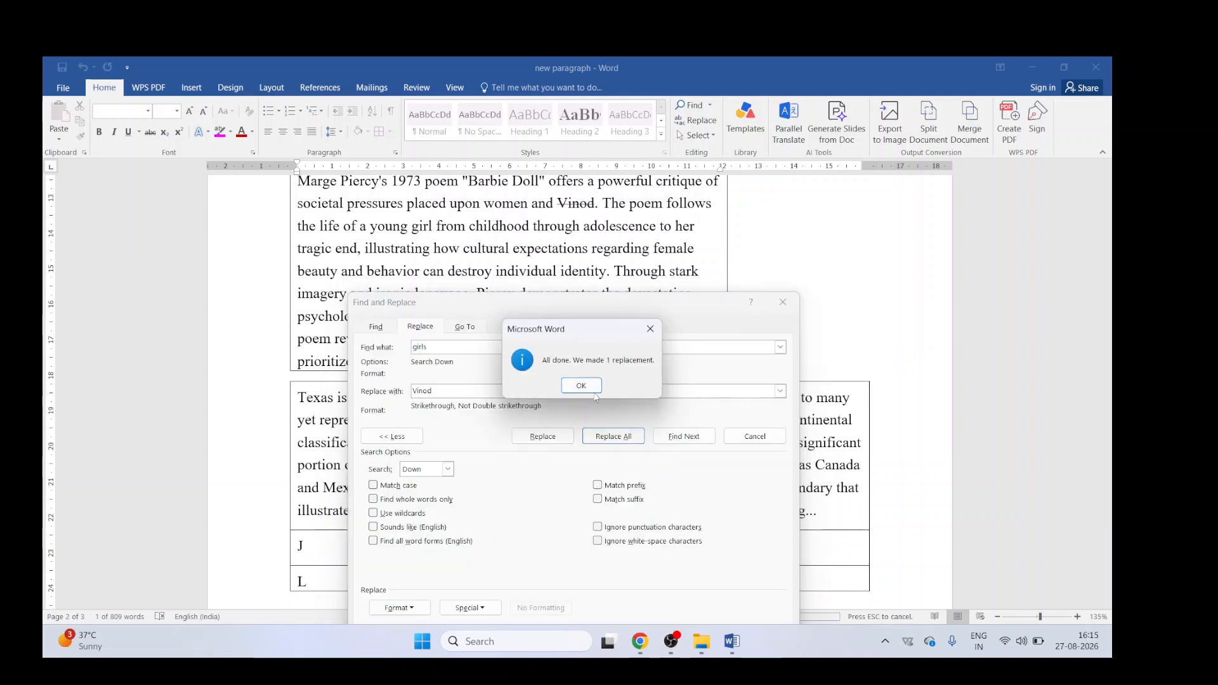
pyautogui.click(581, 391)
pyautogui.click(782, 303)
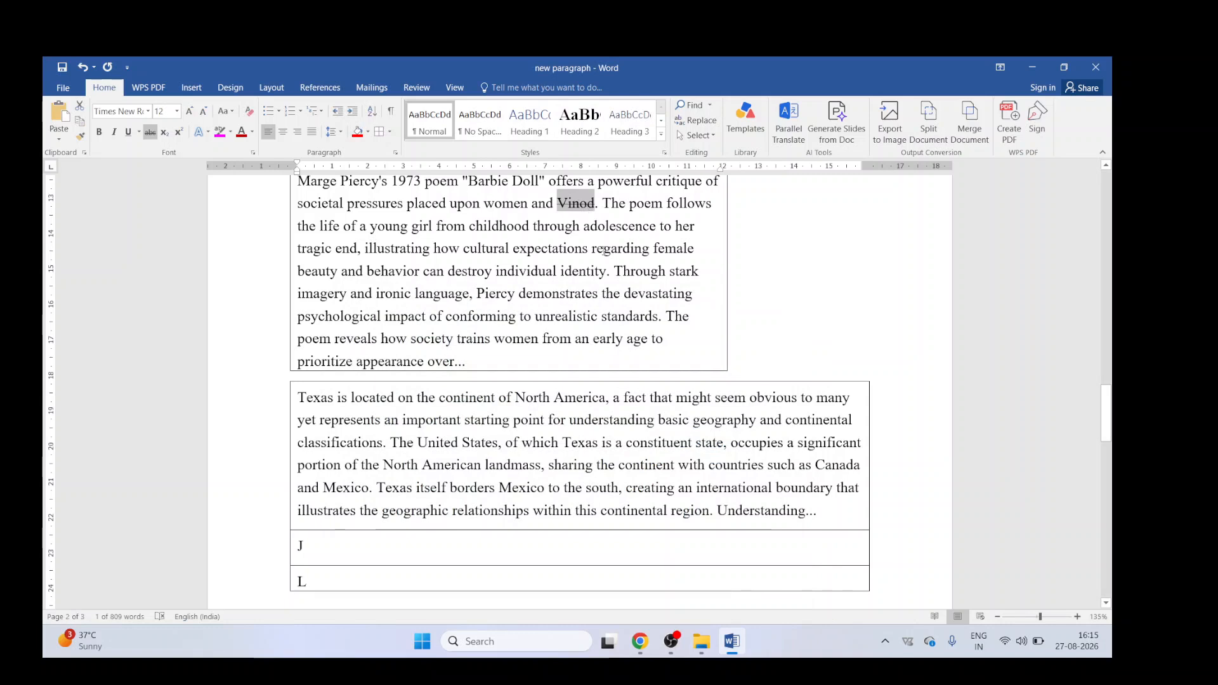
# Step: Change the font of the replaced word "Vinod" to Courier New
pyautogui.scroll(2, 601, 305)
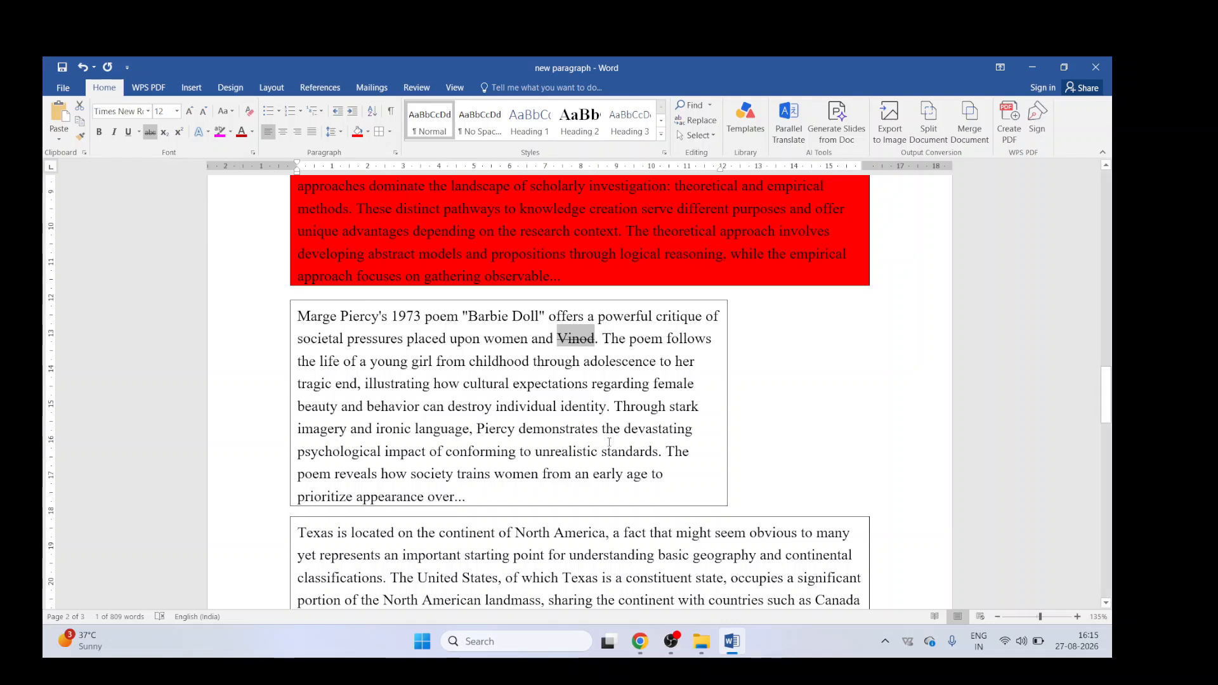
pyautogui.hotkey('ctrl', 'd')
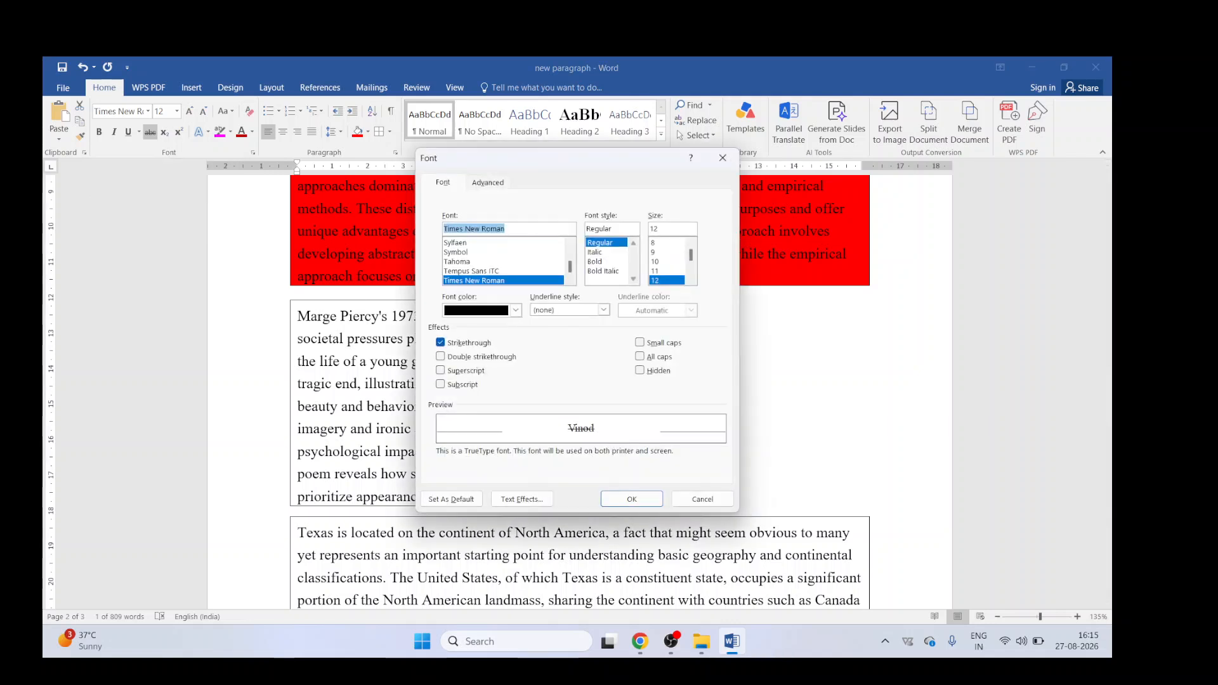
pyautogui.write('cour')
pyautogui.press('Return')
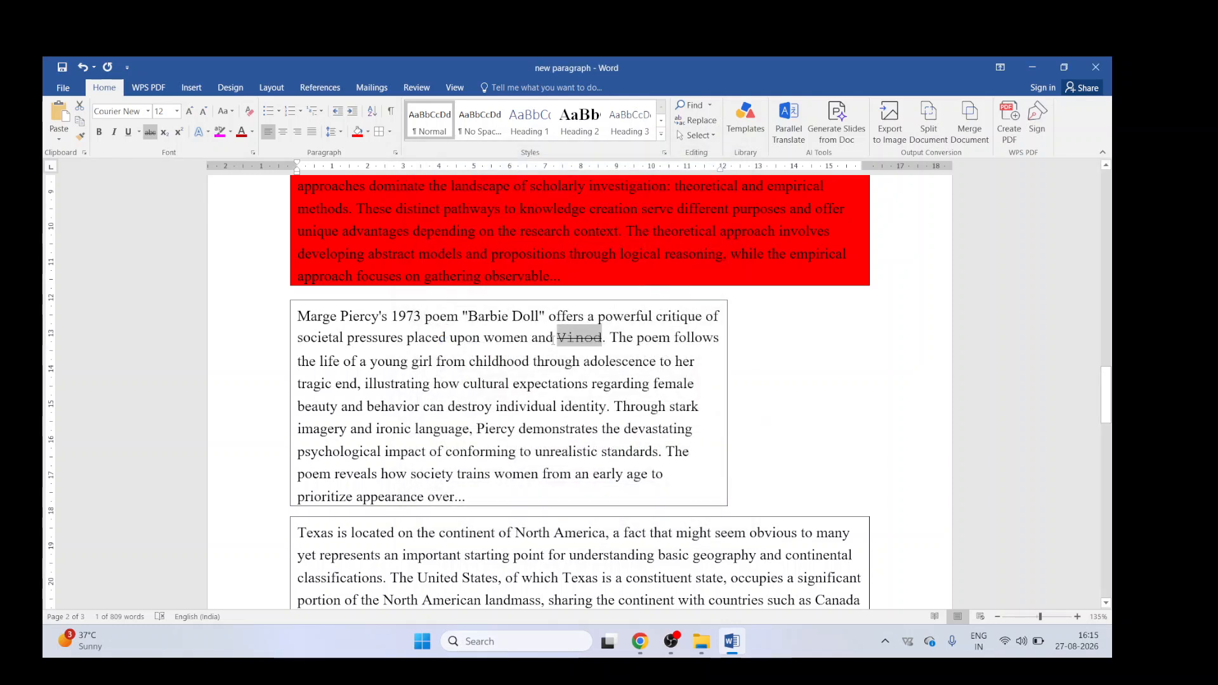
# Step: Select the whole Marge Piercy paragraph and change its font to Calibri
pyautogui.click(553, 337)
pyautogui.moveTo(297, 315); pyautogui.dragTo(513, 485)
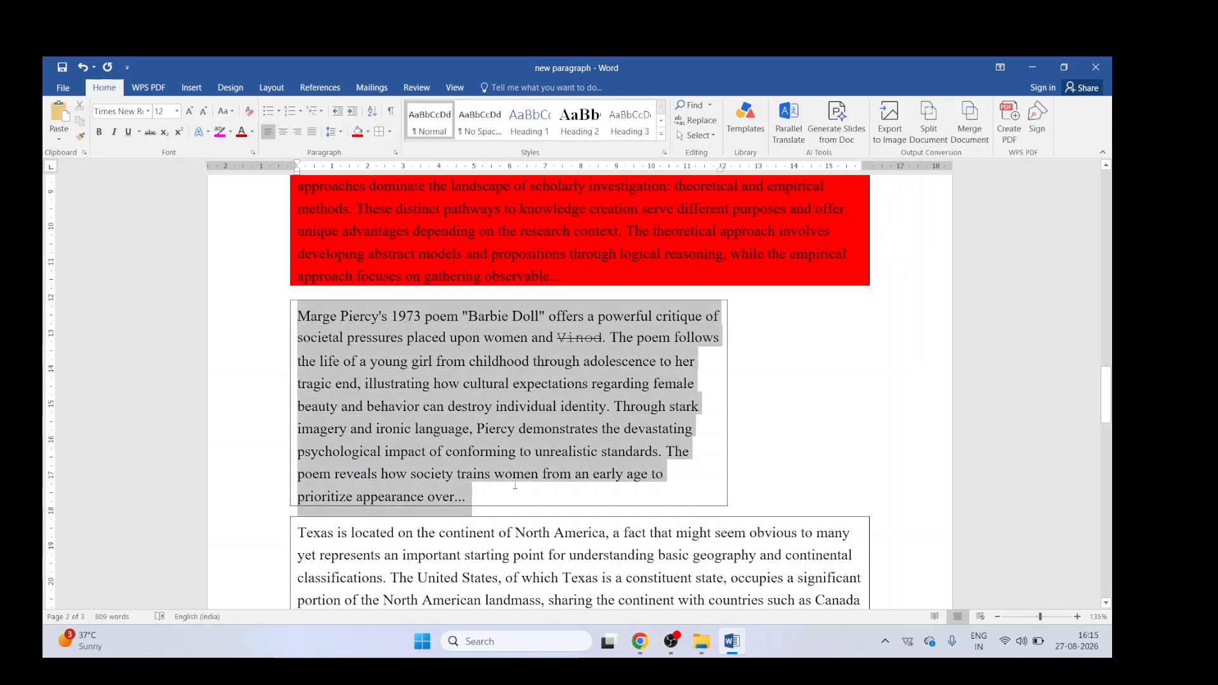
pyautogui.hotkey('ctrl', 'shift', 'g')
pyautogui.press('Escape')
pyautogui.hotkey('ctrl', 'd')
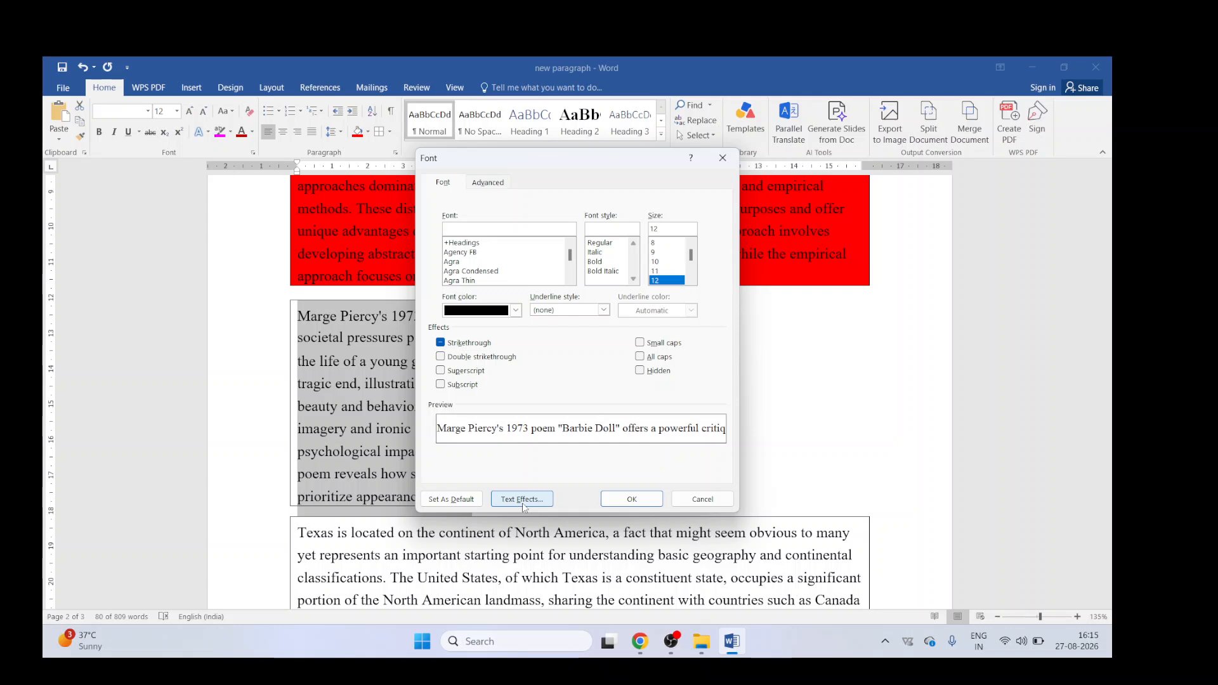
pyautogui.write('ca')
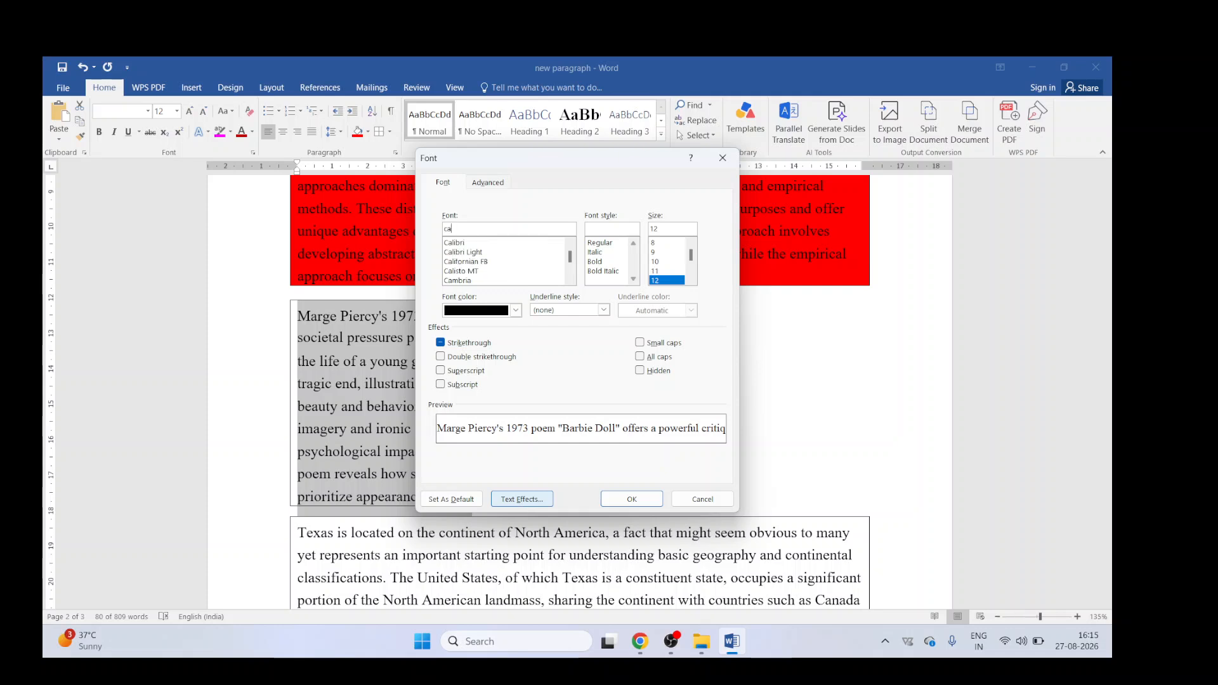
pyautogui.press('Down')
pyautogui.press('Return')
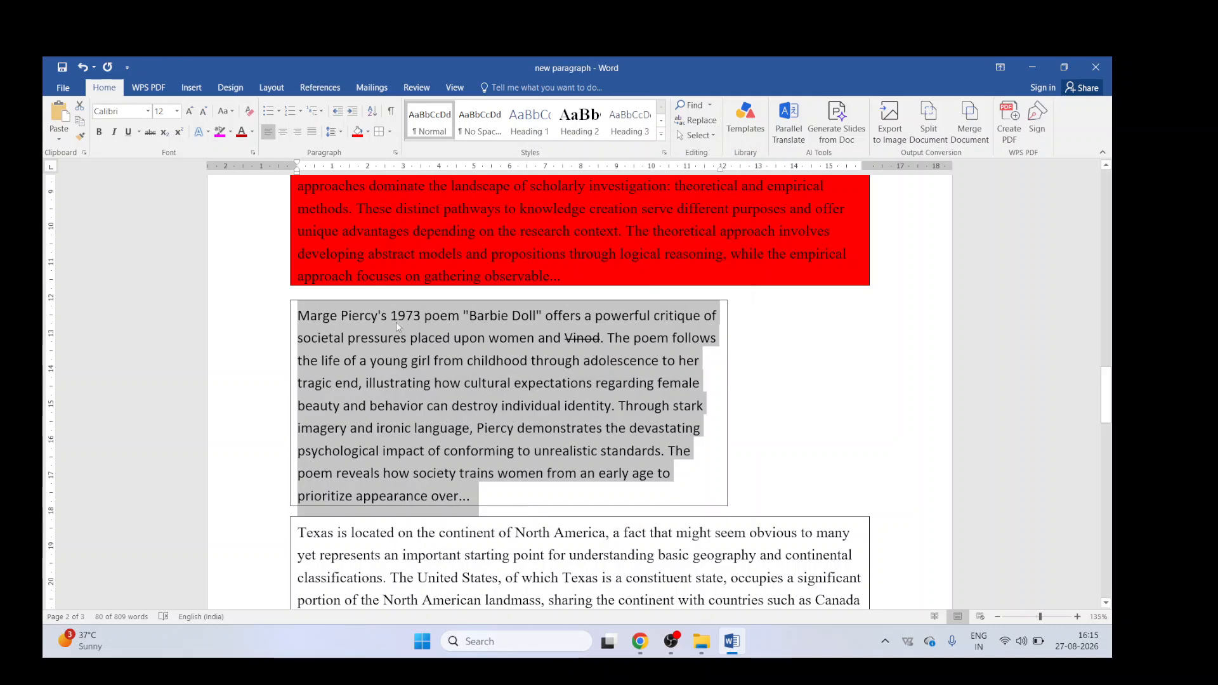
# Step: Set the Marge Piercy paragraph's font size to 27
pyautogui.click(168, 112)
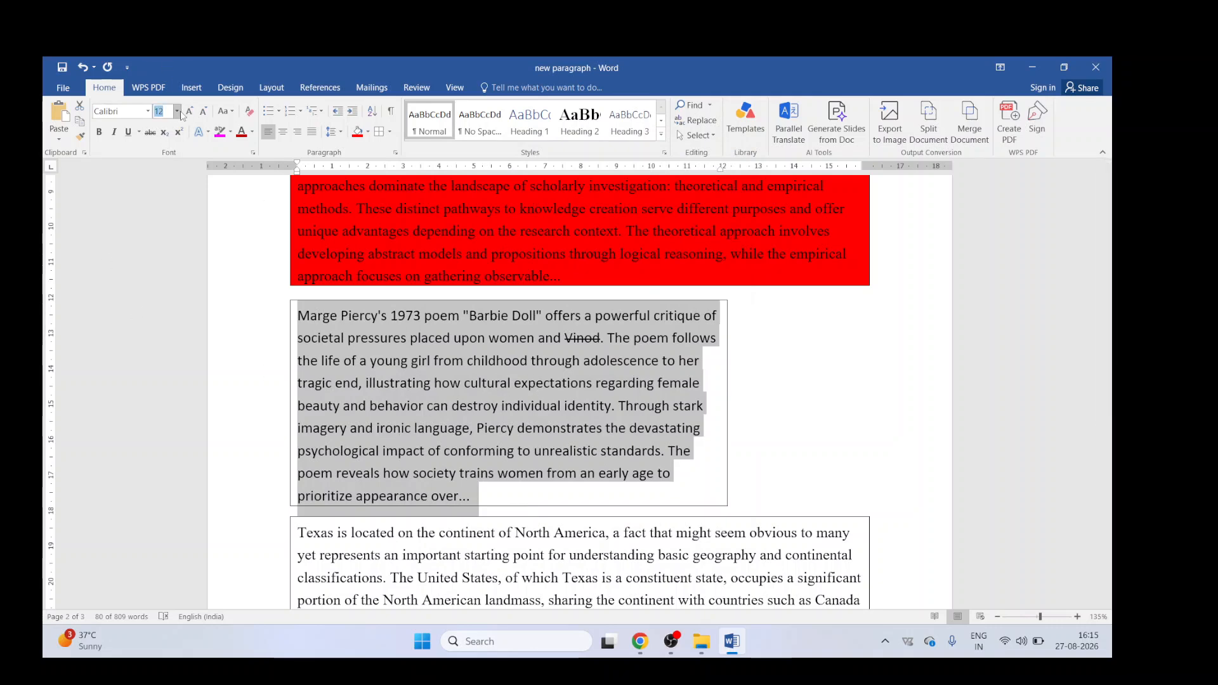
pyautogui.click(178, 111)
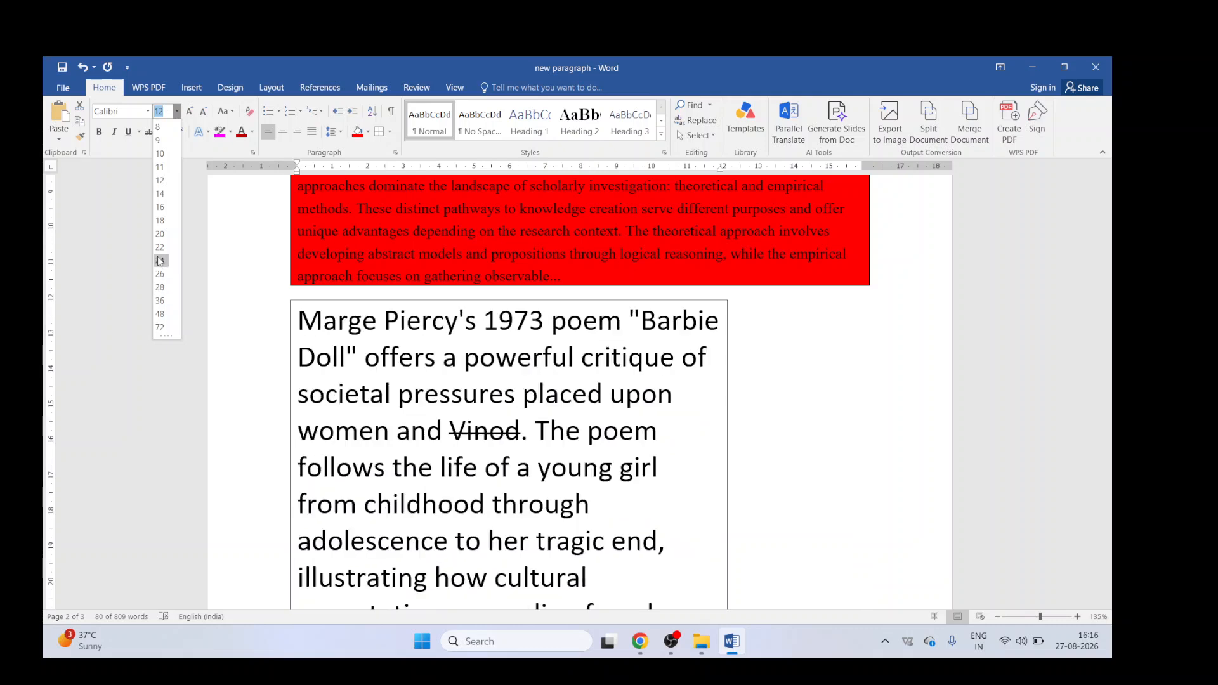
pyautogui.write('27')
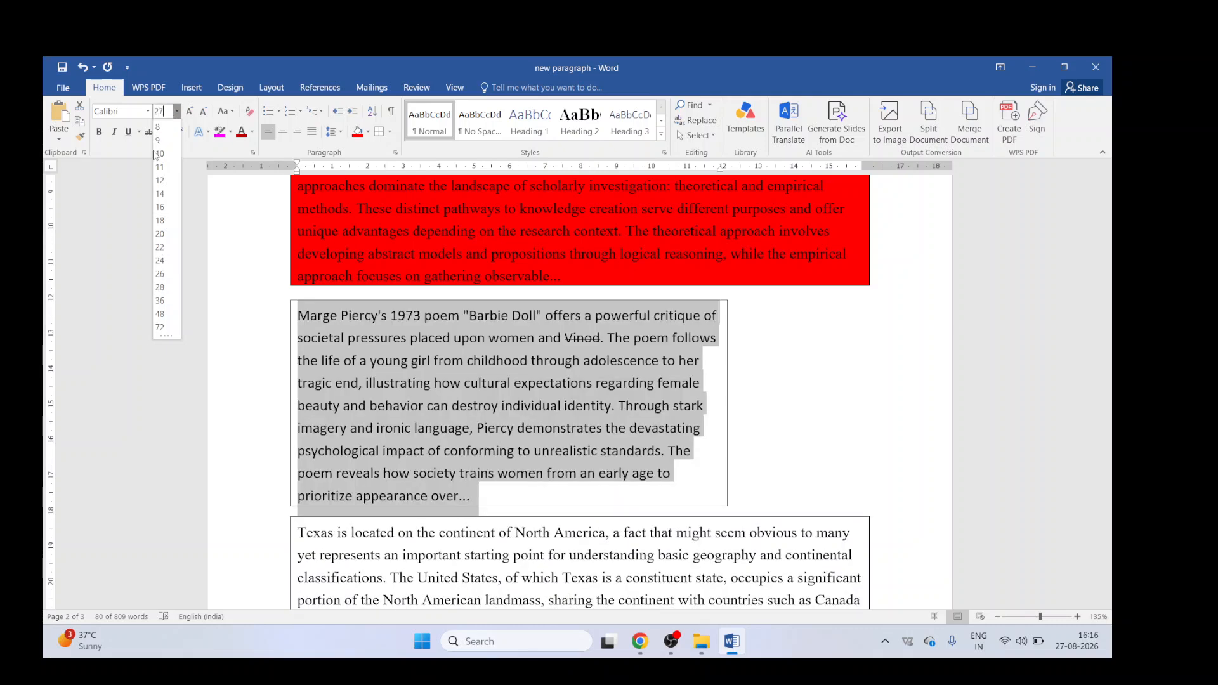